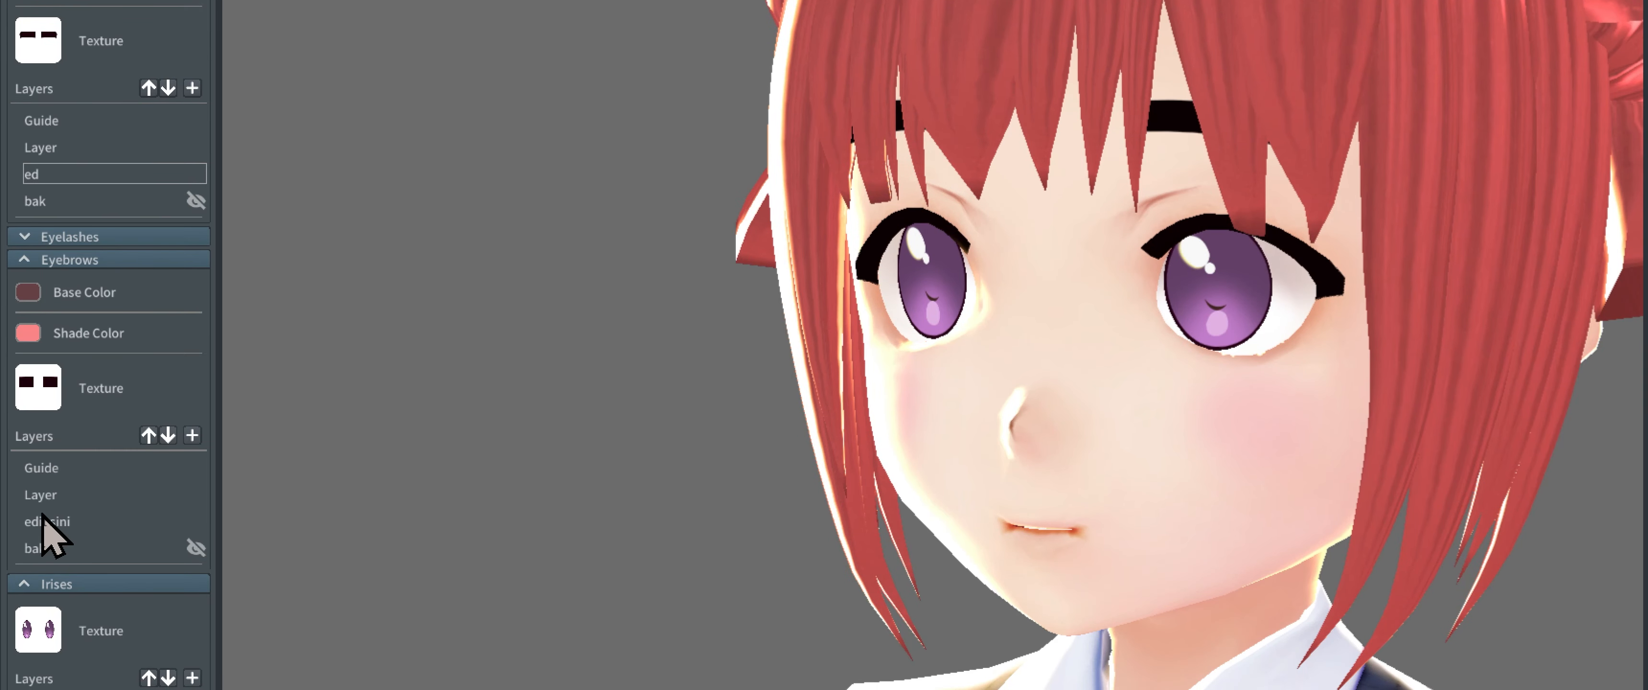
# Step: Open the eyebrow texture layer above bak for renaming, and show the export's Material Count options
pyautogui.doubleClick(46, 524)
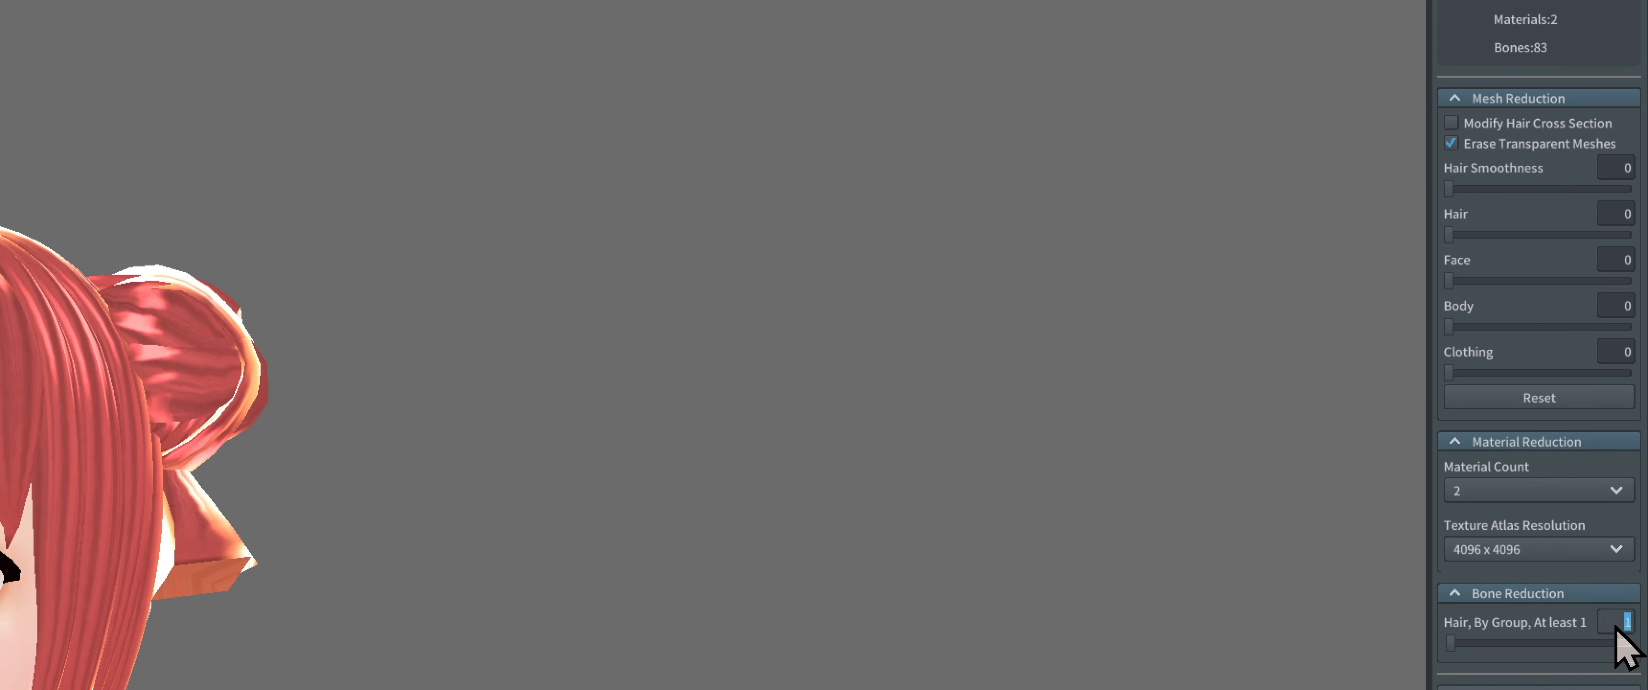
pyautogui.click(1505, 486)
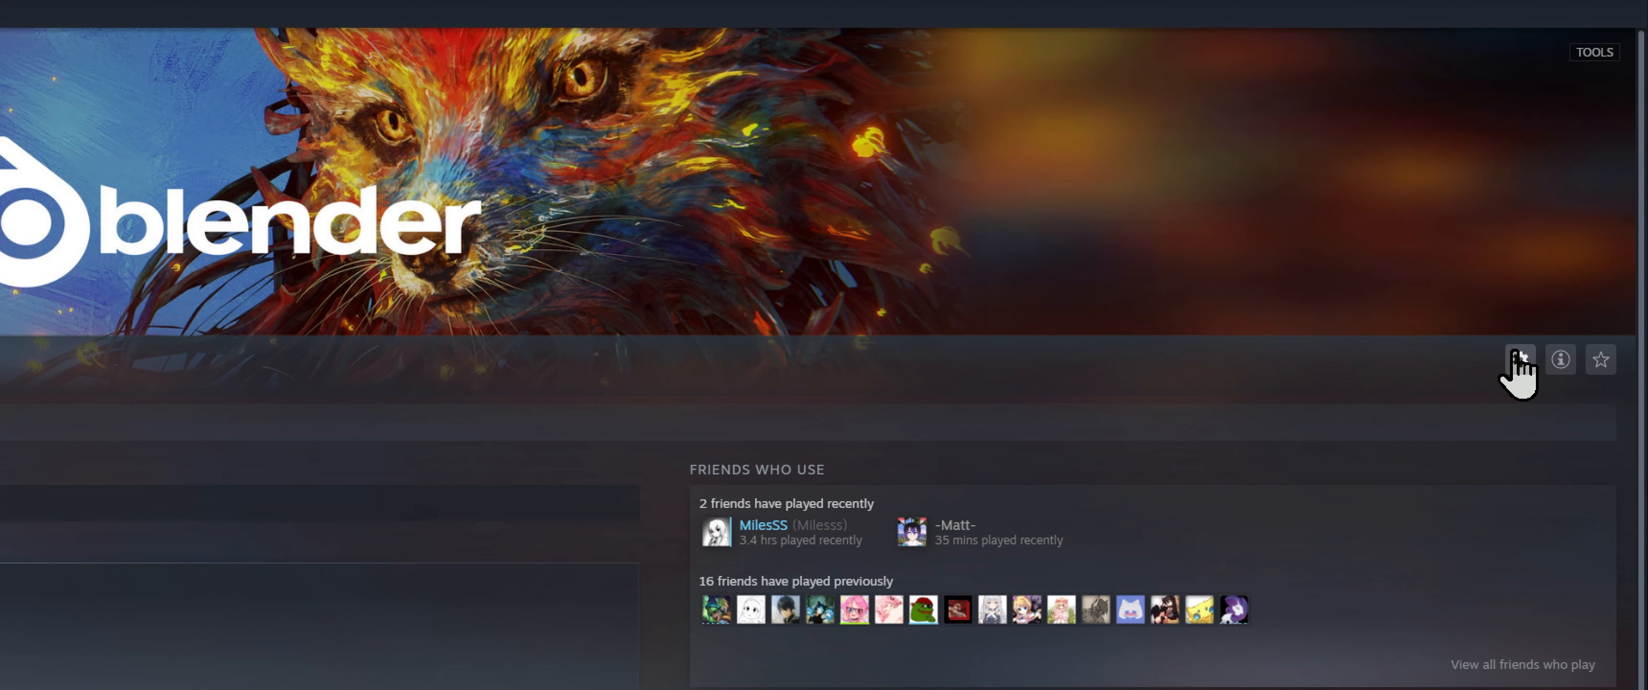
# Step: Switch to Steam and opt Blender into the 2.83lts beta in its properties
pyautogui.click(1519, 364)
pyautogui.click(1549, 505)
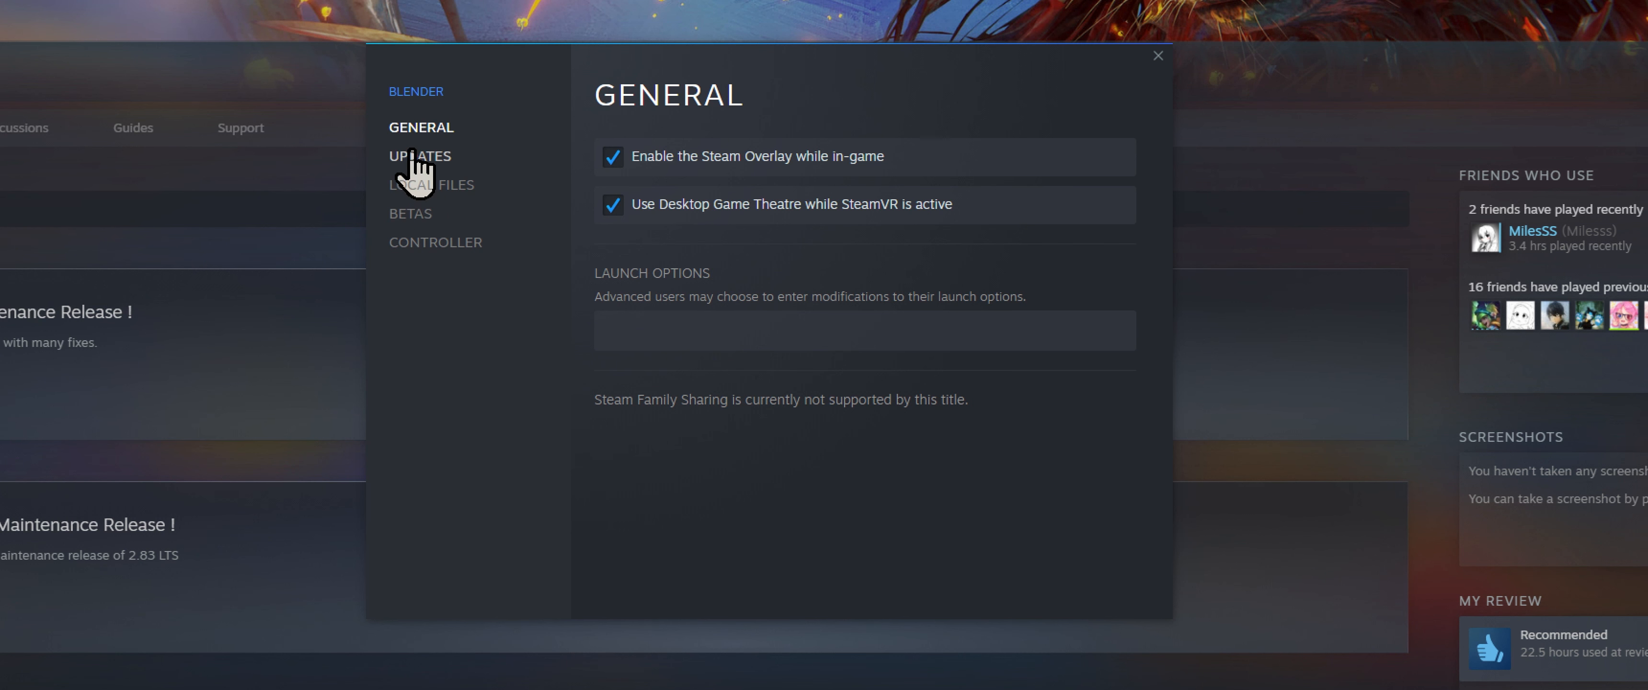
pyautogui.click(410, 214)
pyautogui.click(751, 192)
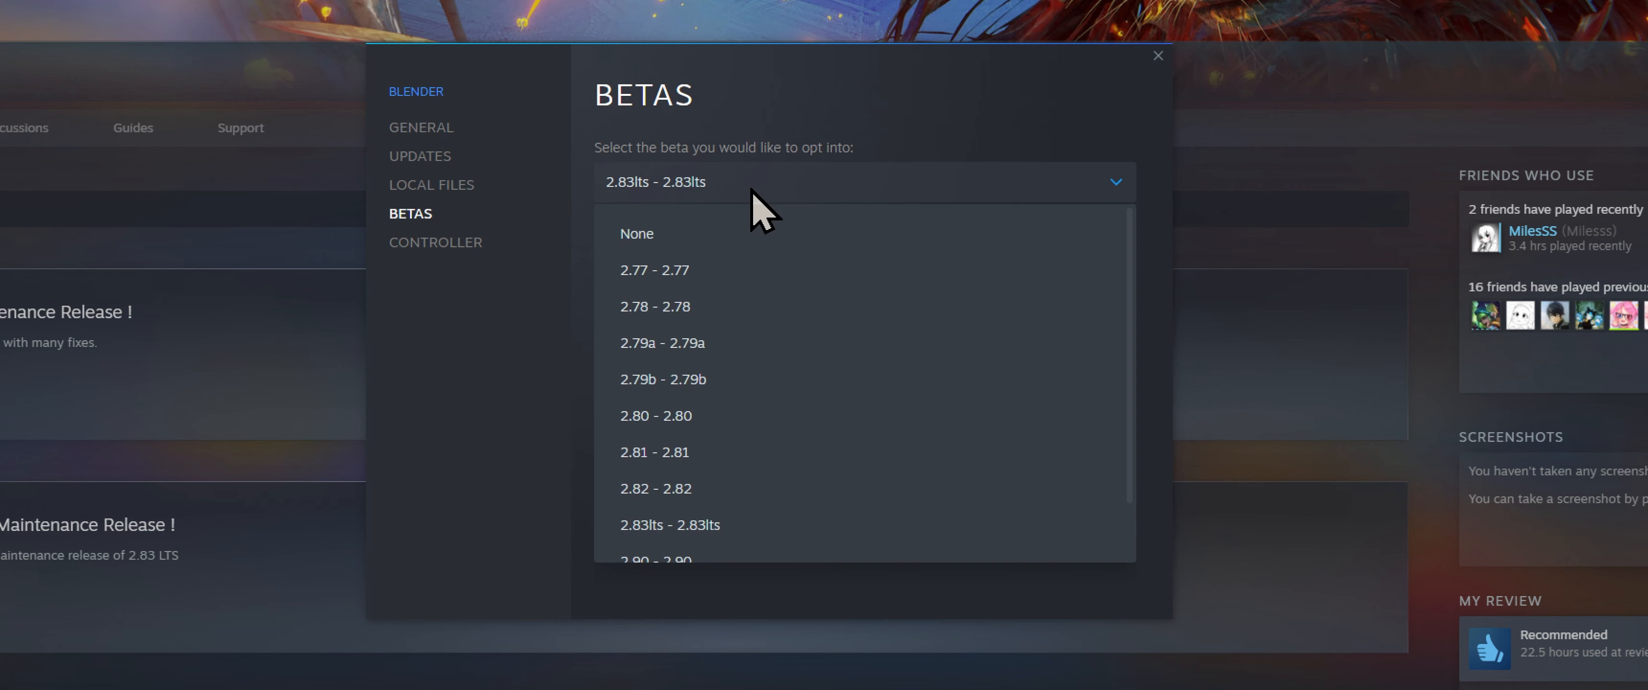
pyautogui.scroll(-2, 715, 512)
pyautogui.click(697, 560)
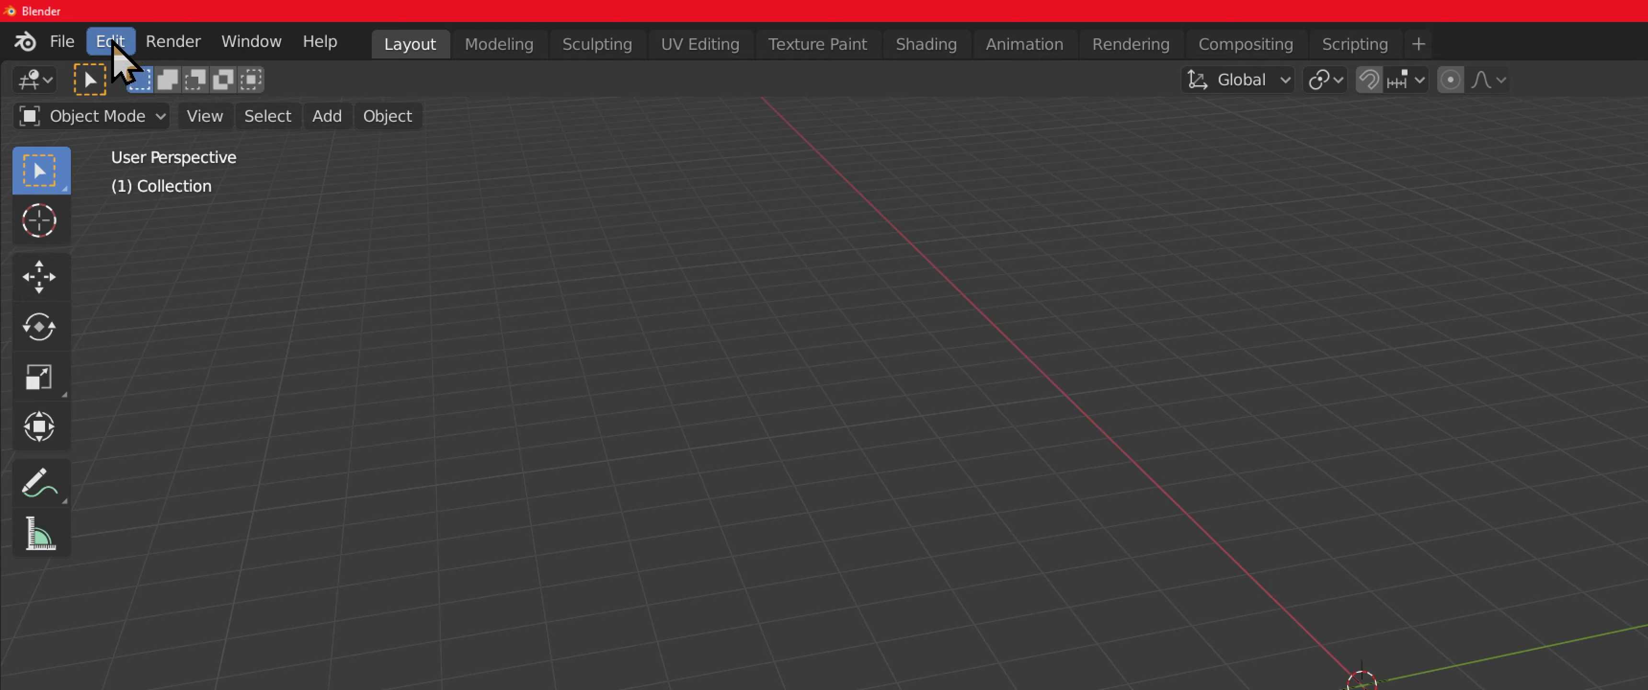
# Step: Switch to Blender and search the add-ons in its preferences for "cats"
pyautogui.click(110, 42)
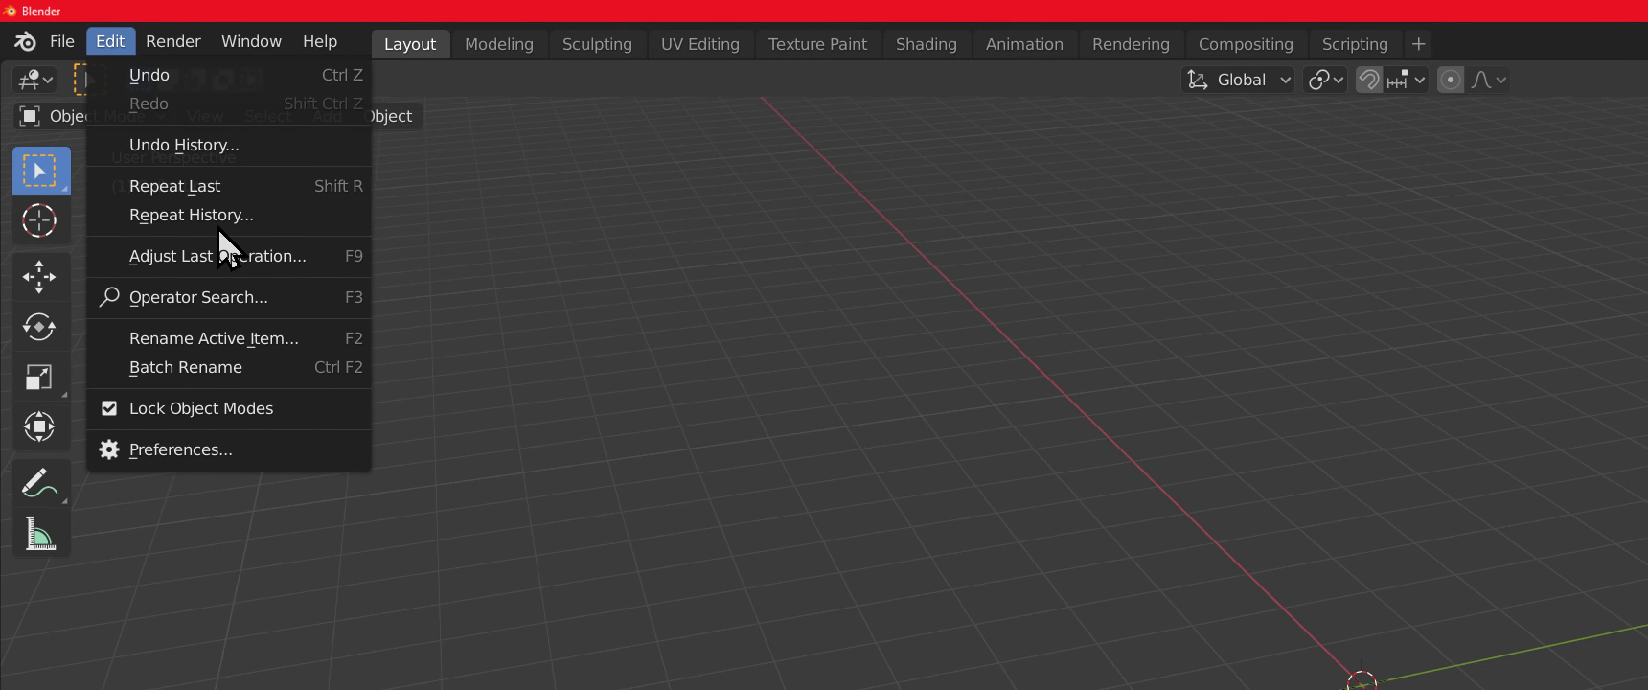
pyautogui.click(198, 450)
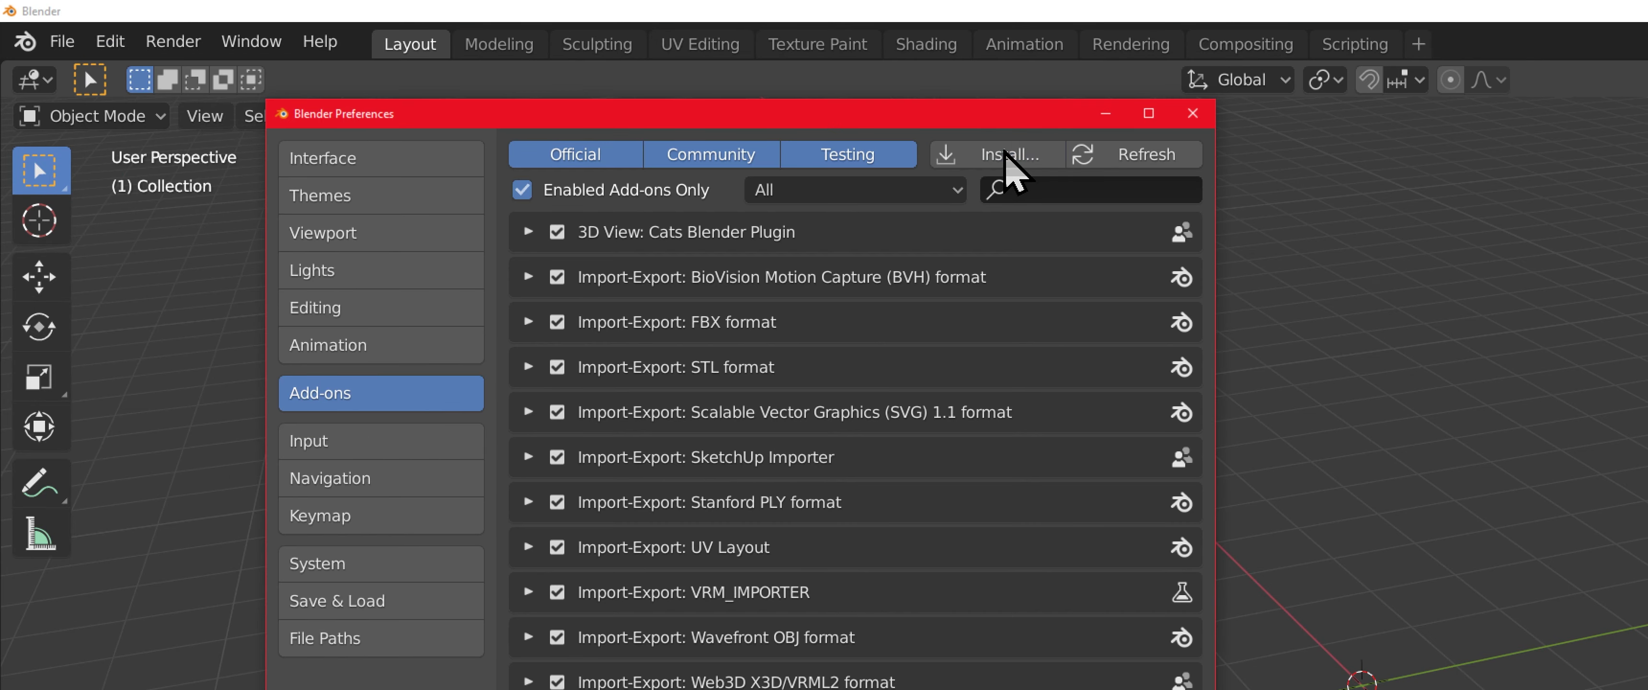
pyautogui.click(1023, 189)
pyautogui.write('cats')
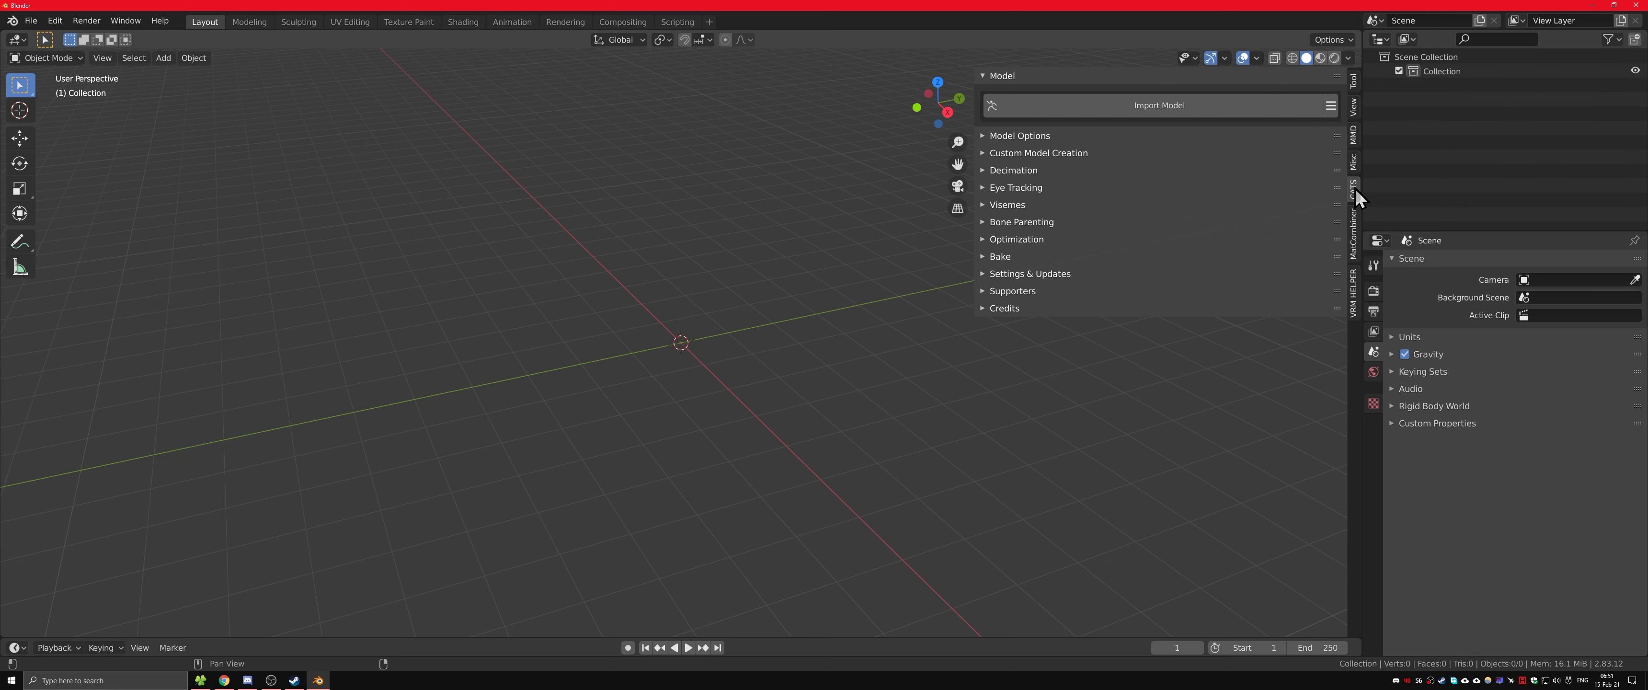
# Step: Import Akaza Akari Public .vrm from the recent Tutorial folder with CATS and run Fix Model on it
pyautogui.press('n')
pyautogui.click(1189, 107)
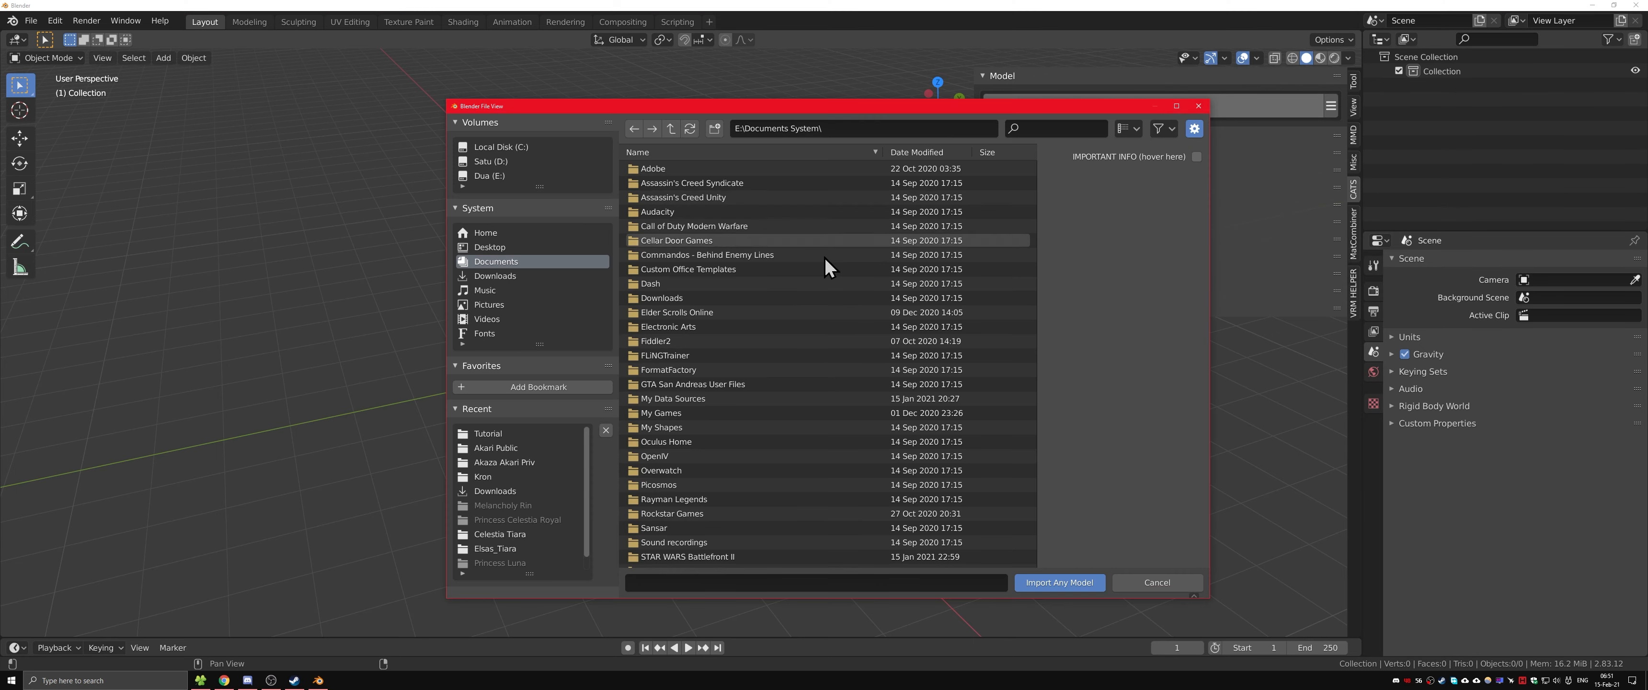
pyautogui.click(506, 435)
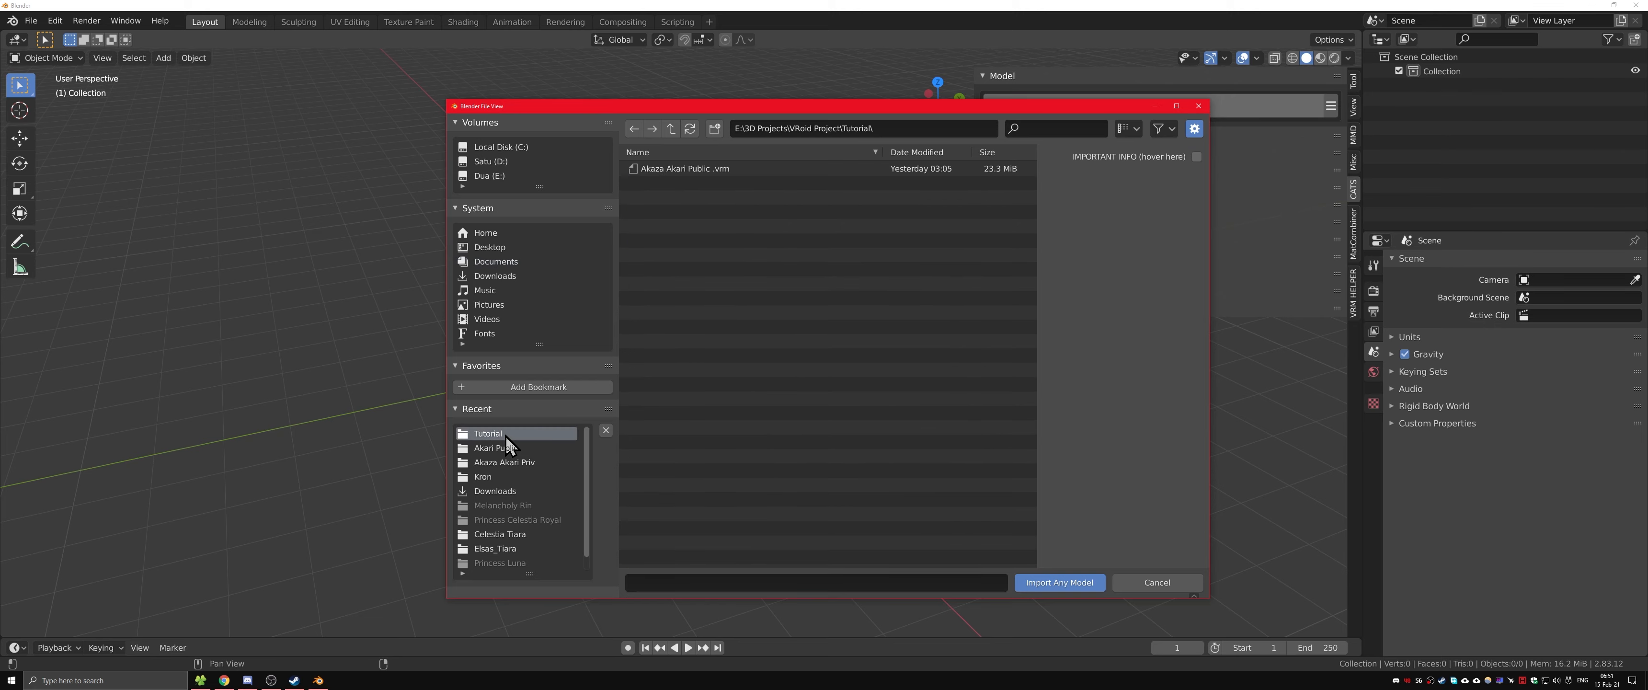
pyautogui.click(677, 171)
pyautogui.click(1042, 583)
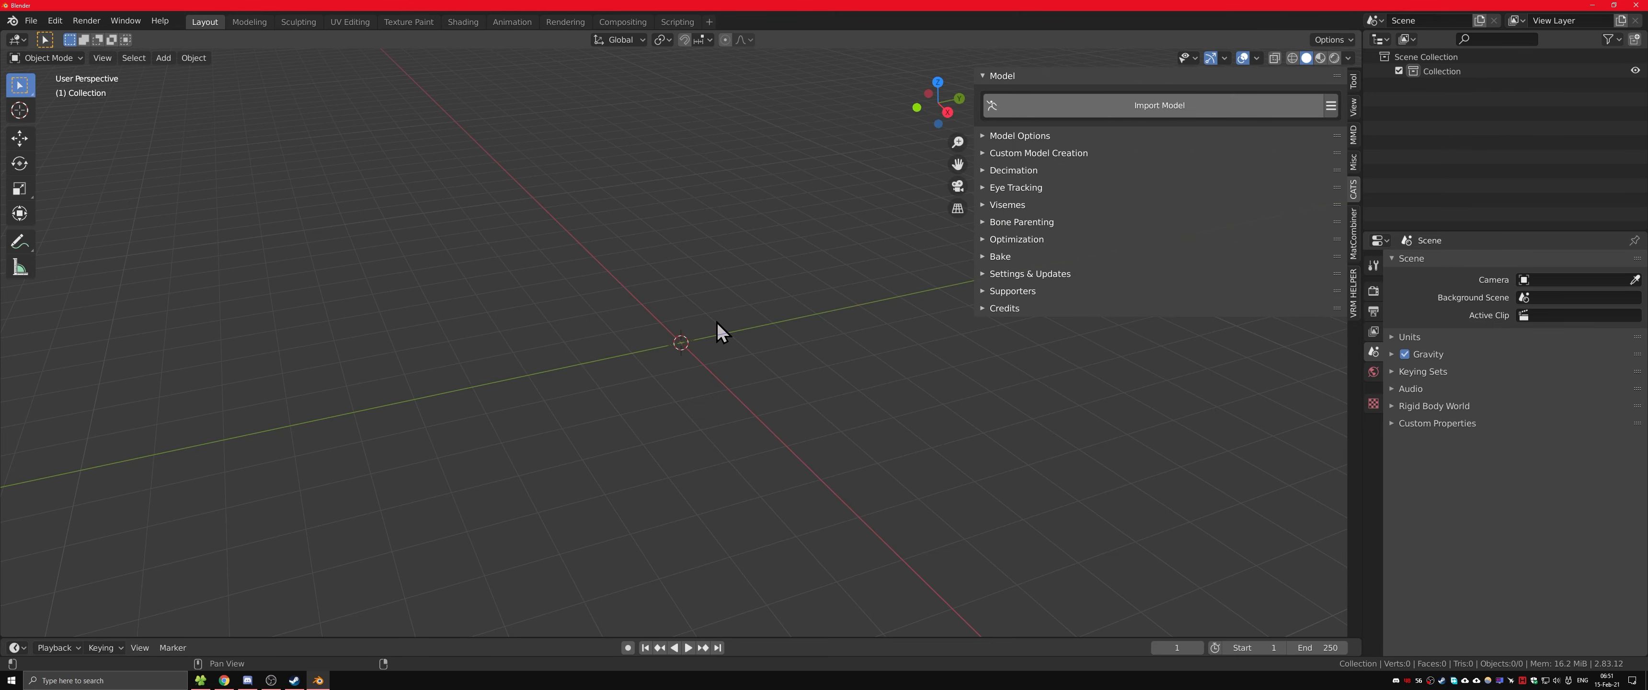
pyautogui.scroll(4, 704, 269)
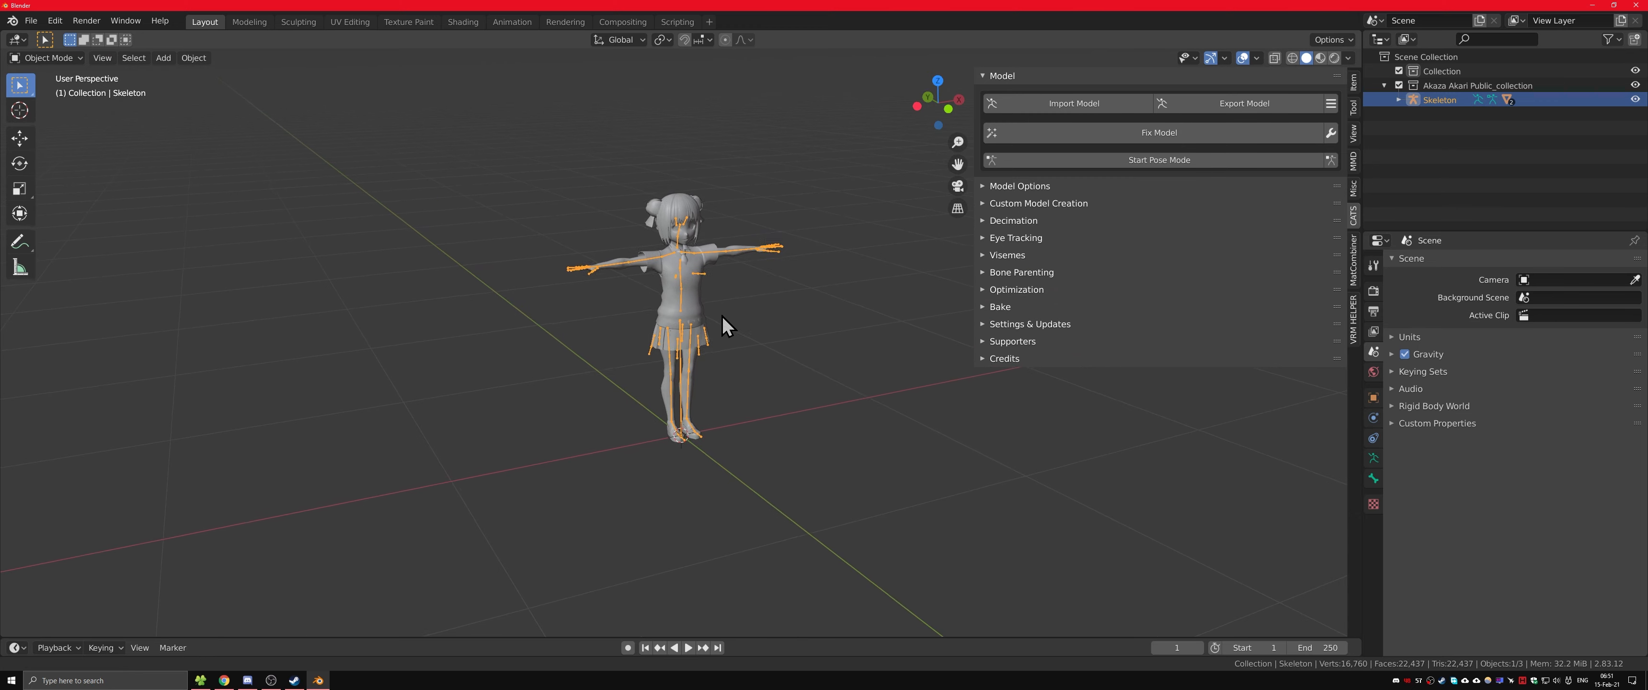
pyautogui.click(1129, 134)
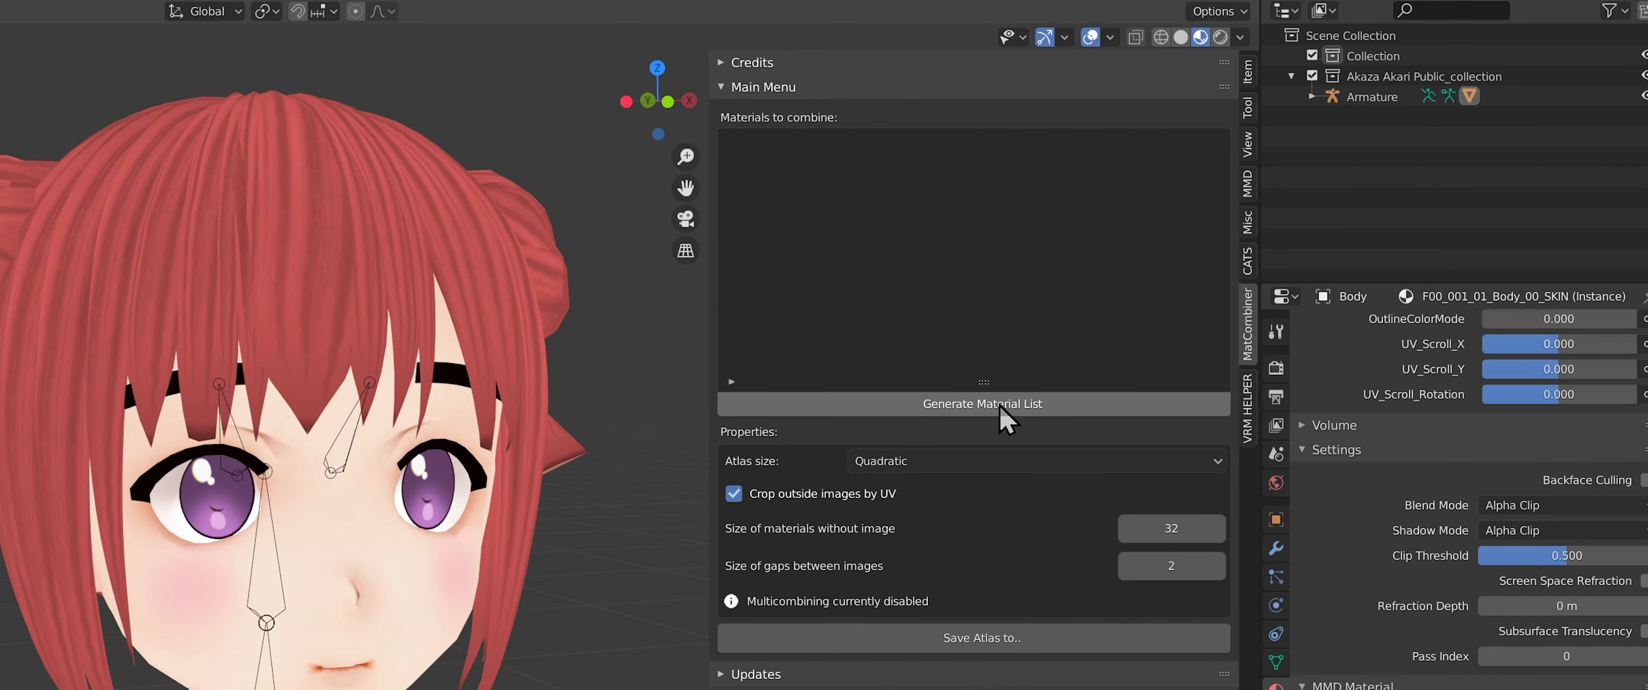
# Step: Generate the material list for the body, set the atlas size to Automatic, and save the combined atlas
pyautogui.click(1000, 405)
pyautogui.click(916, 464)
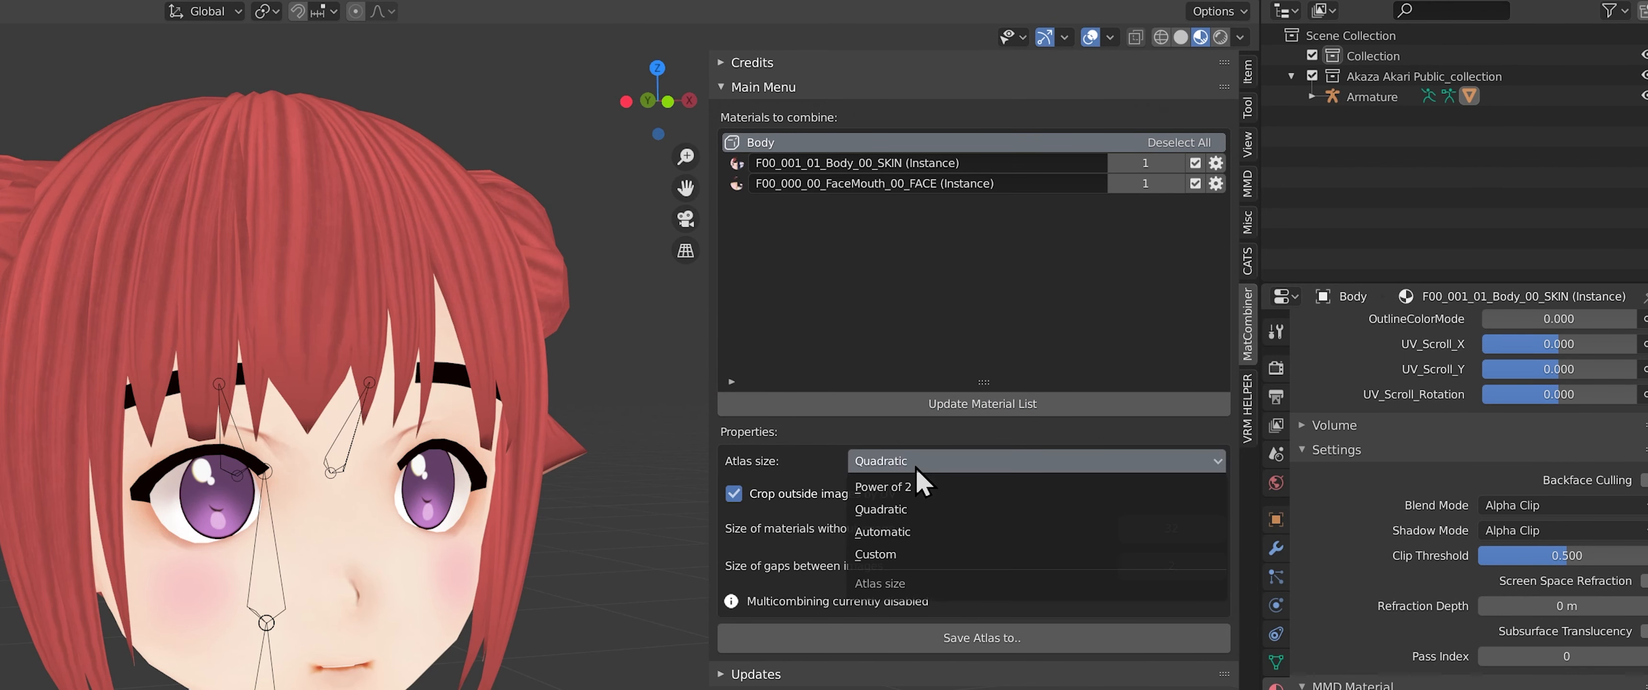
pyautogui.click(888, 533)
pyautogui.click(867, 637)
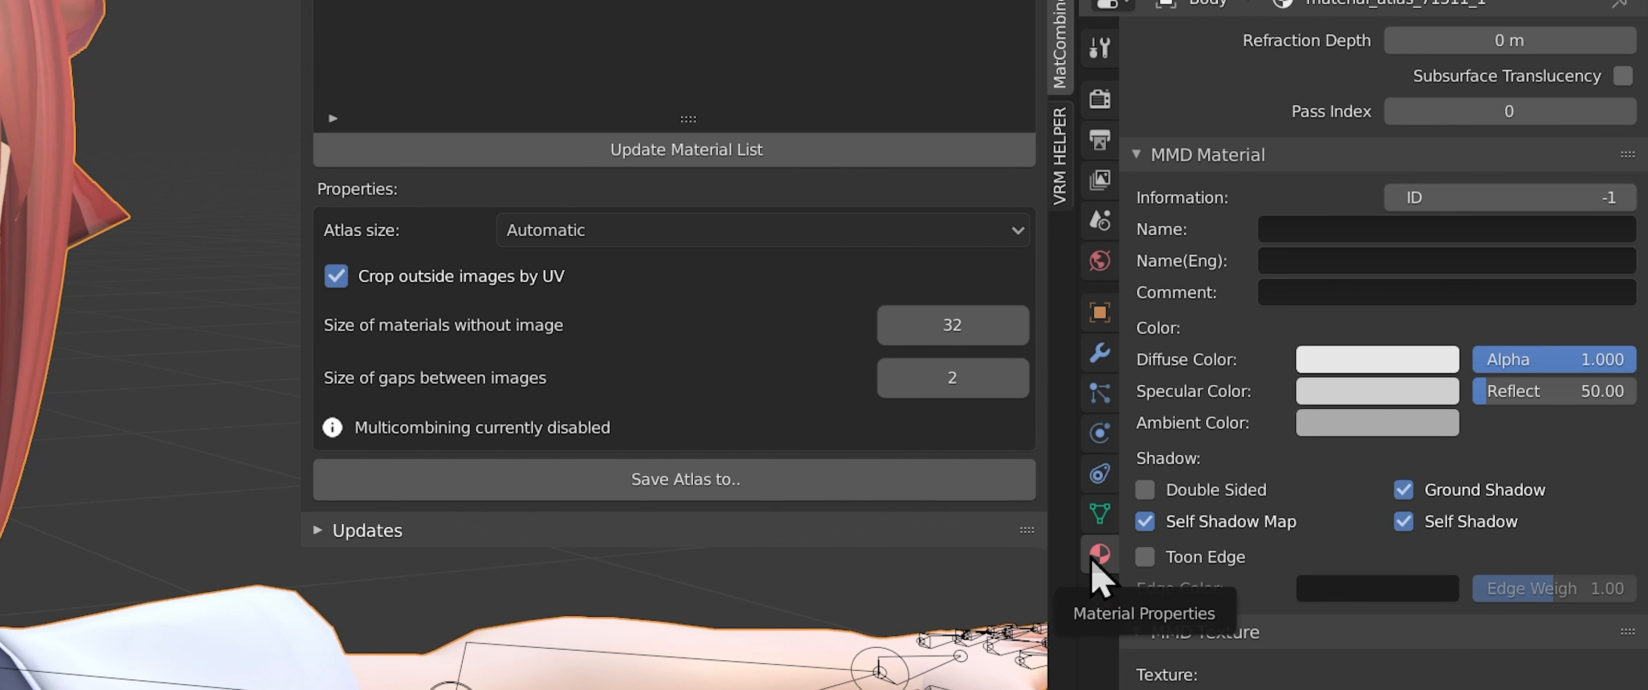
# Step: Set the blend mode of the body's atlas material to Opaque
pyautogui.scroll(8, 1550, 402)
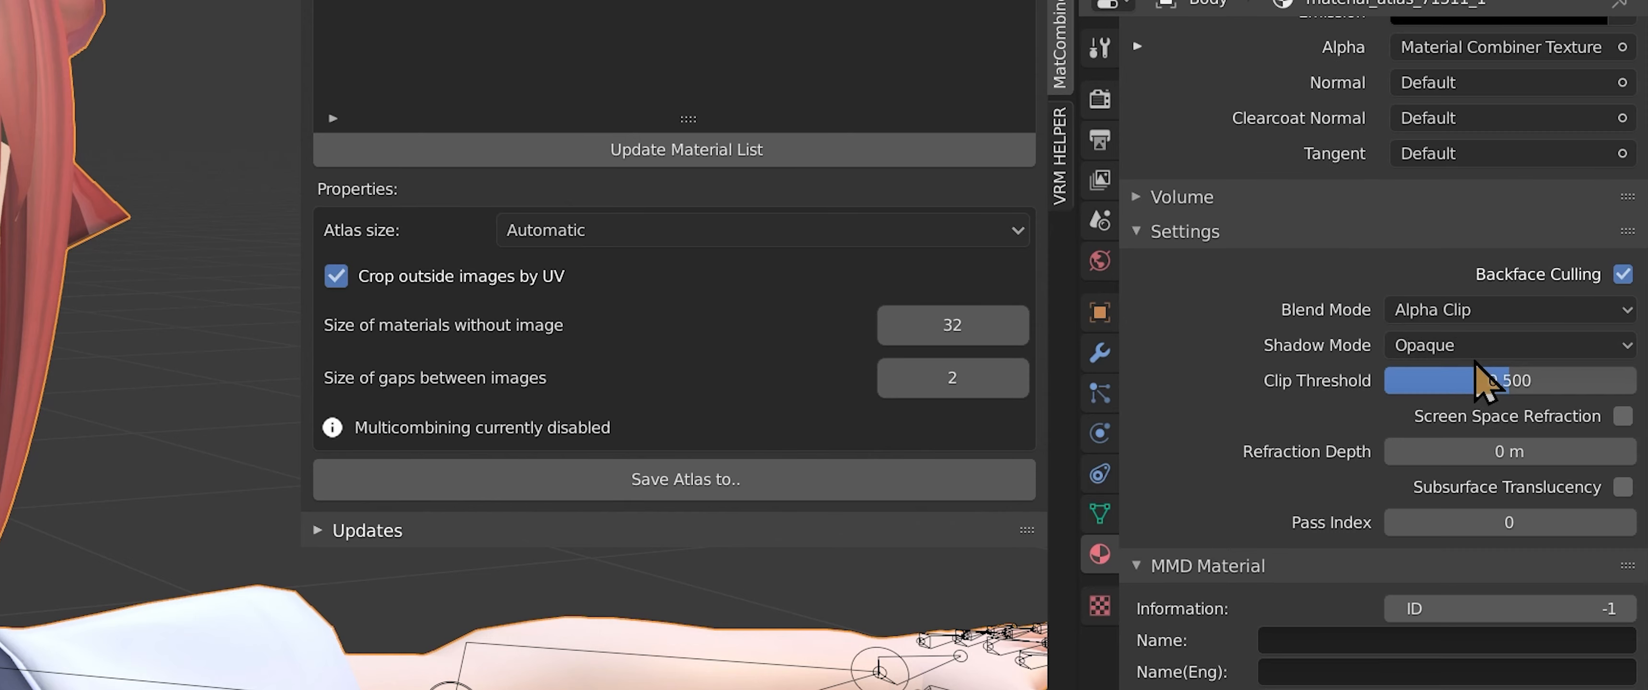
pyautogui.click(1461, 314)
pyautogui.click(1456, 314)
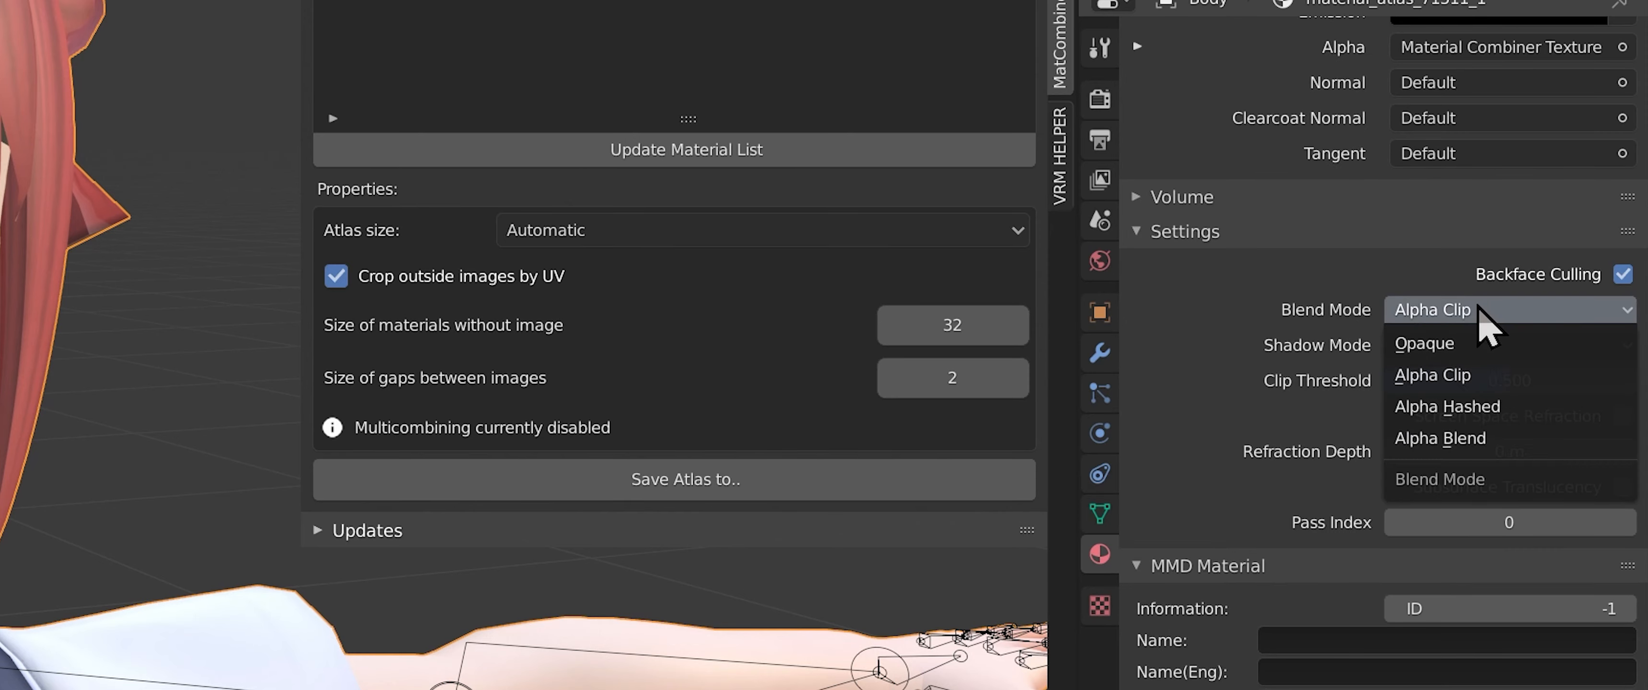
pyautogui.click(1451, 349)
pyautogui.scroll(5, 850, 387)
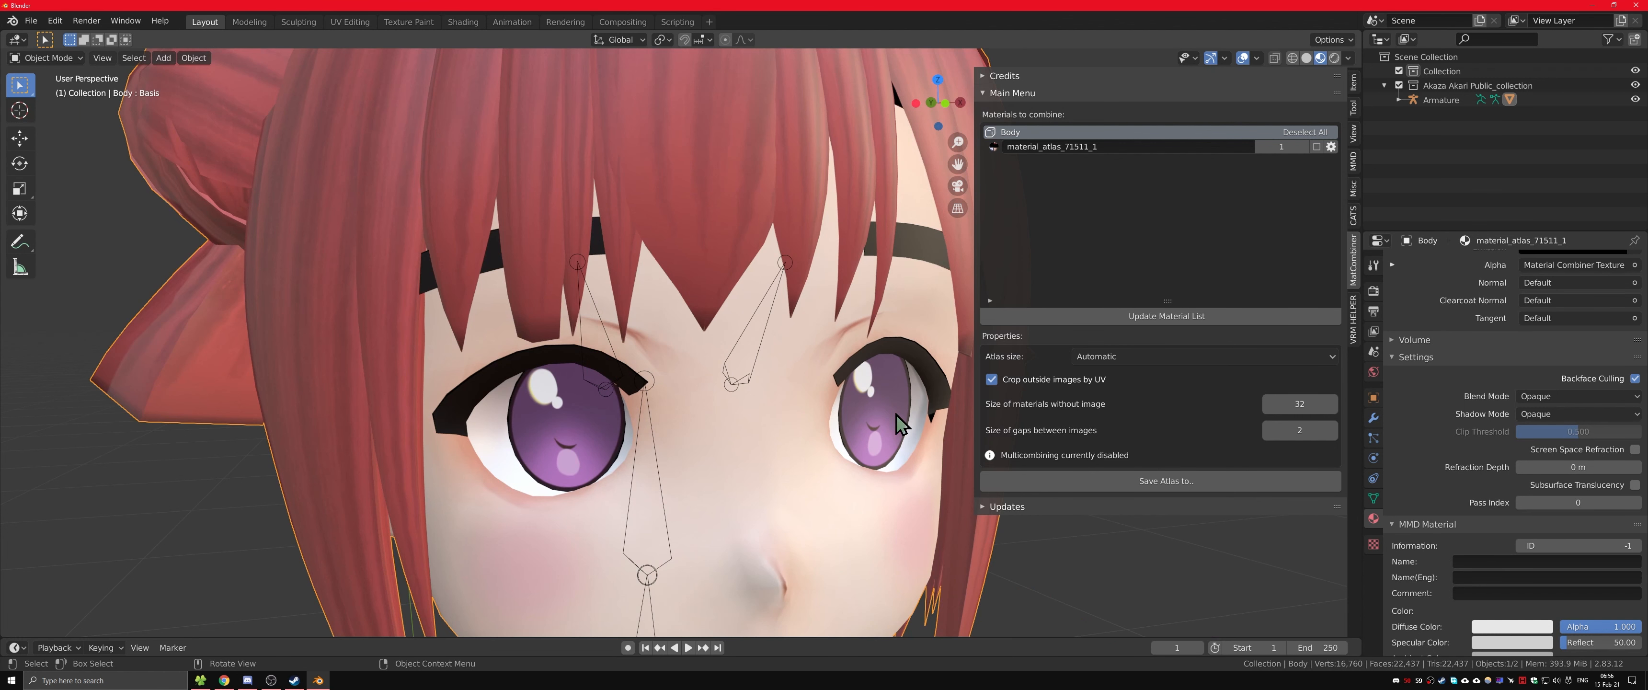
pyautogui.scroll(1, 745, 395)
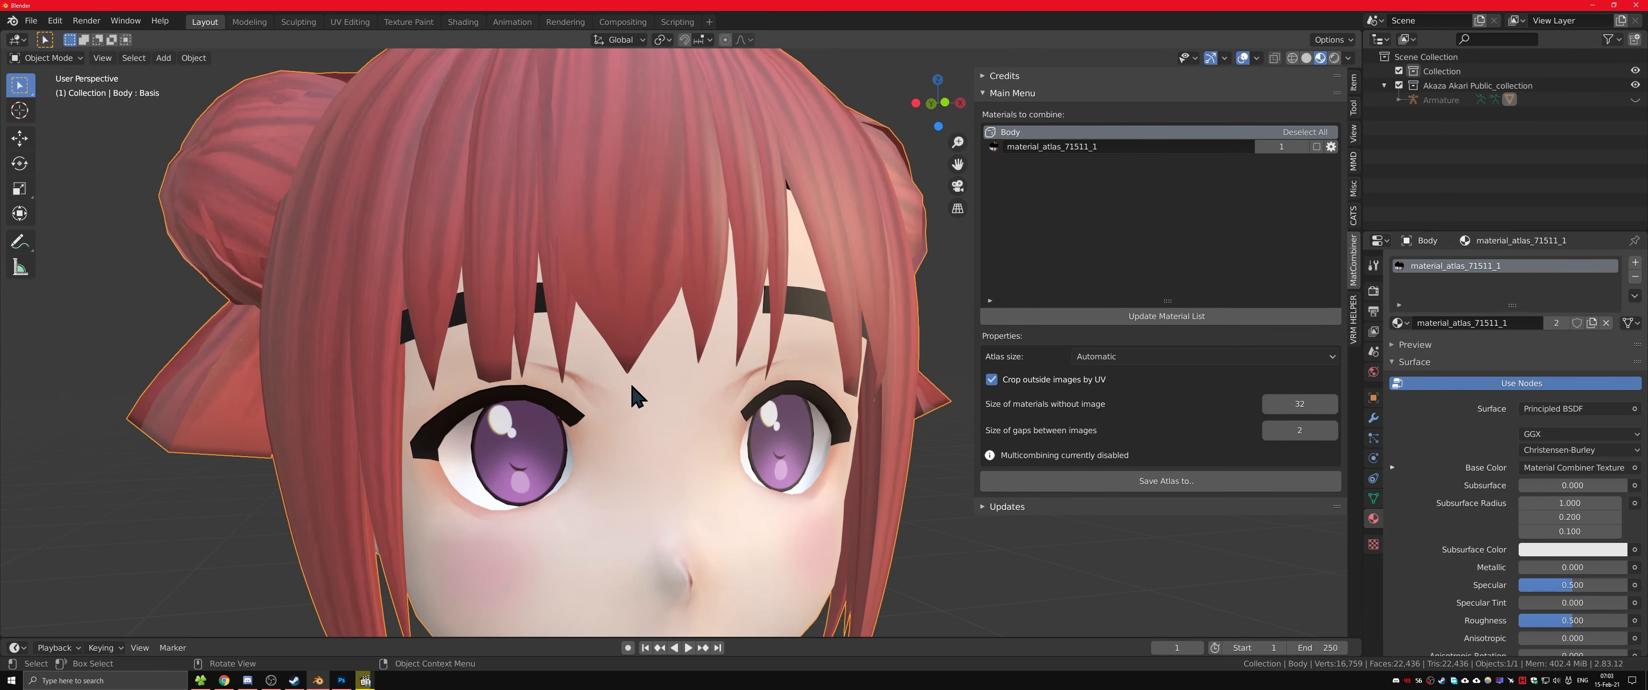
# Step: In Edit Mode on the body mesh, select the linked geometry of both eyebrows and hide everything else
pyautogui.moveTo(637, 396); pyautogui.dragTo(580, 389, button='middle')
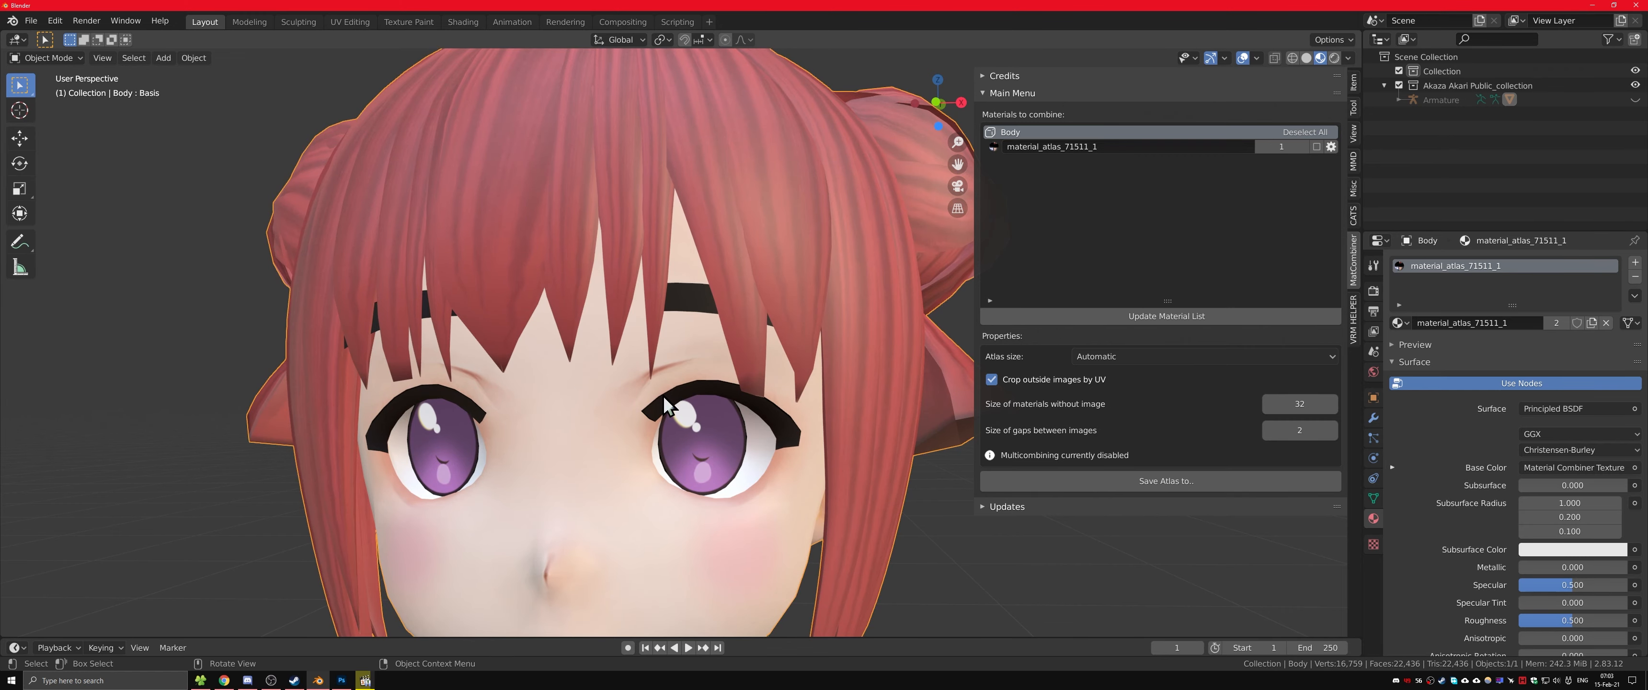
pyautogui.press('Tab')
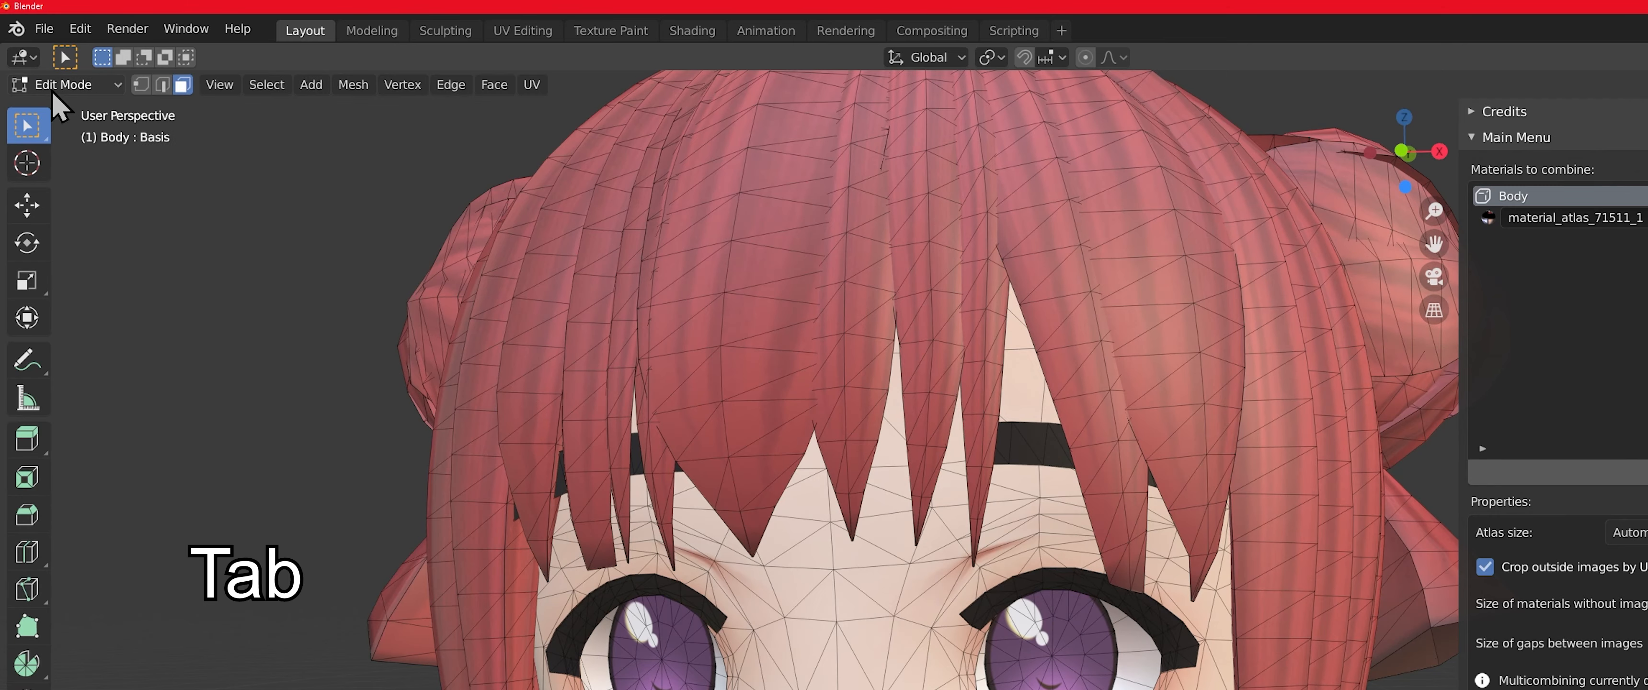
pyautogui.press('l')
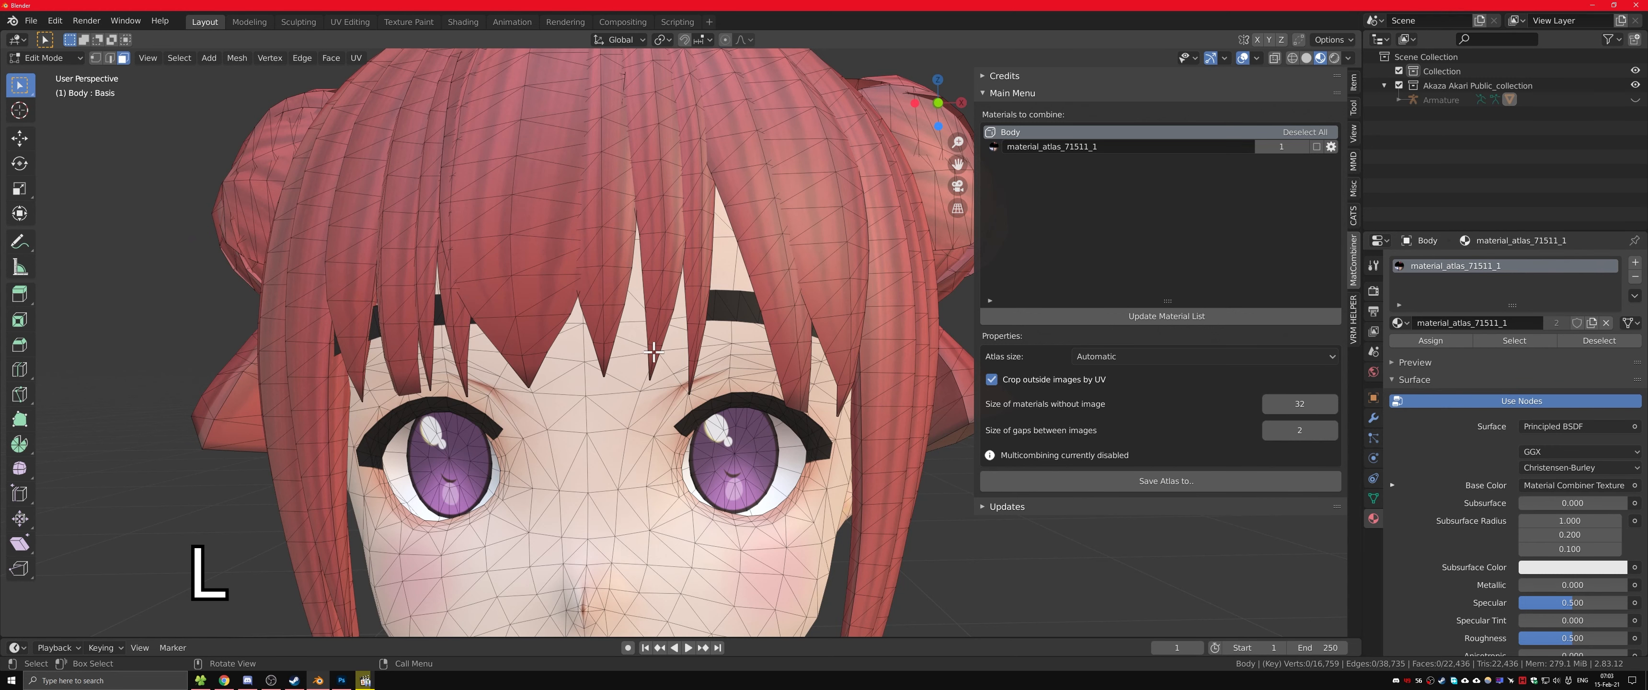
pyautogui.press('l')
pyautogui.moveTo(341, 334); pyautogui.dragTo(362, 333, button='middle')
pyautogui.press('l')
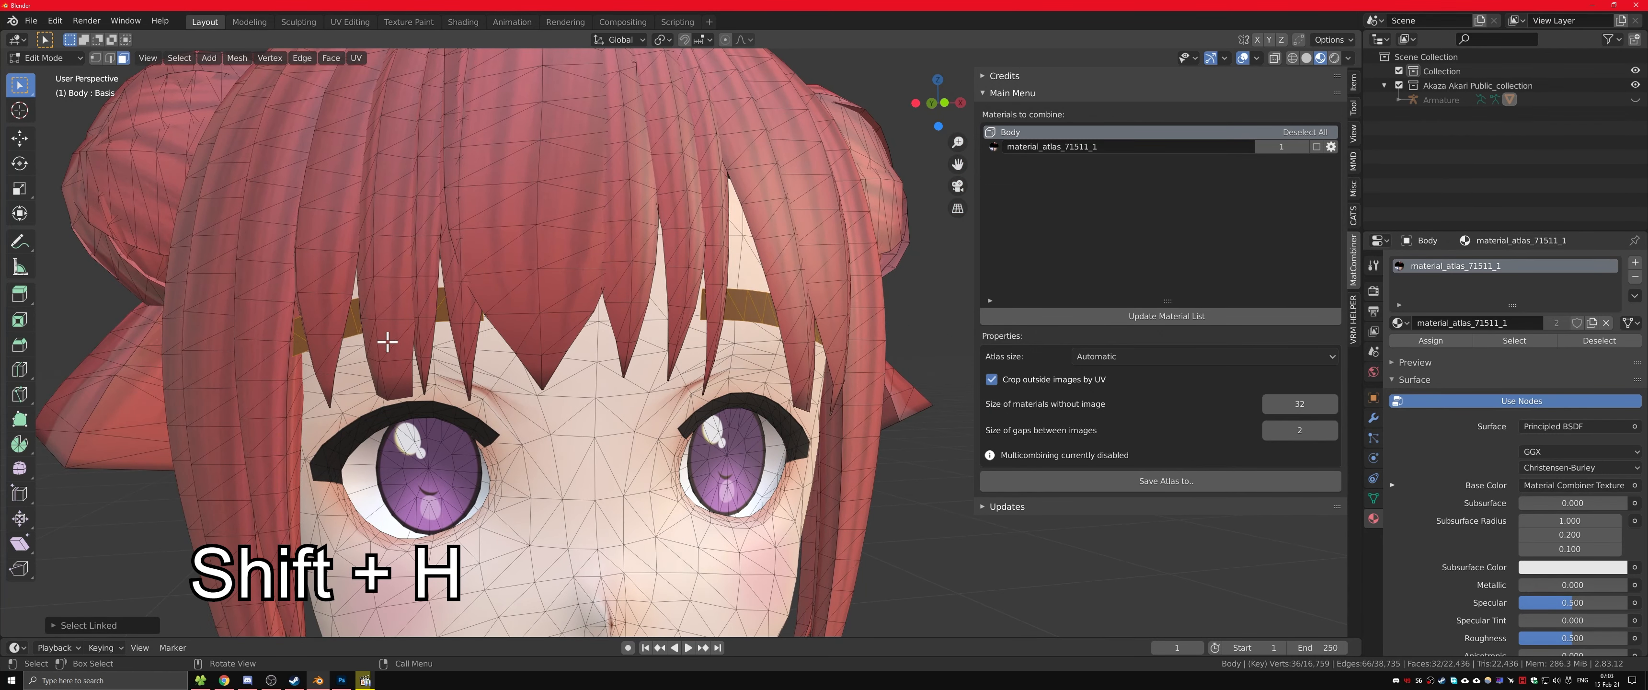
pyautogui.hotkey('shift', 'h')
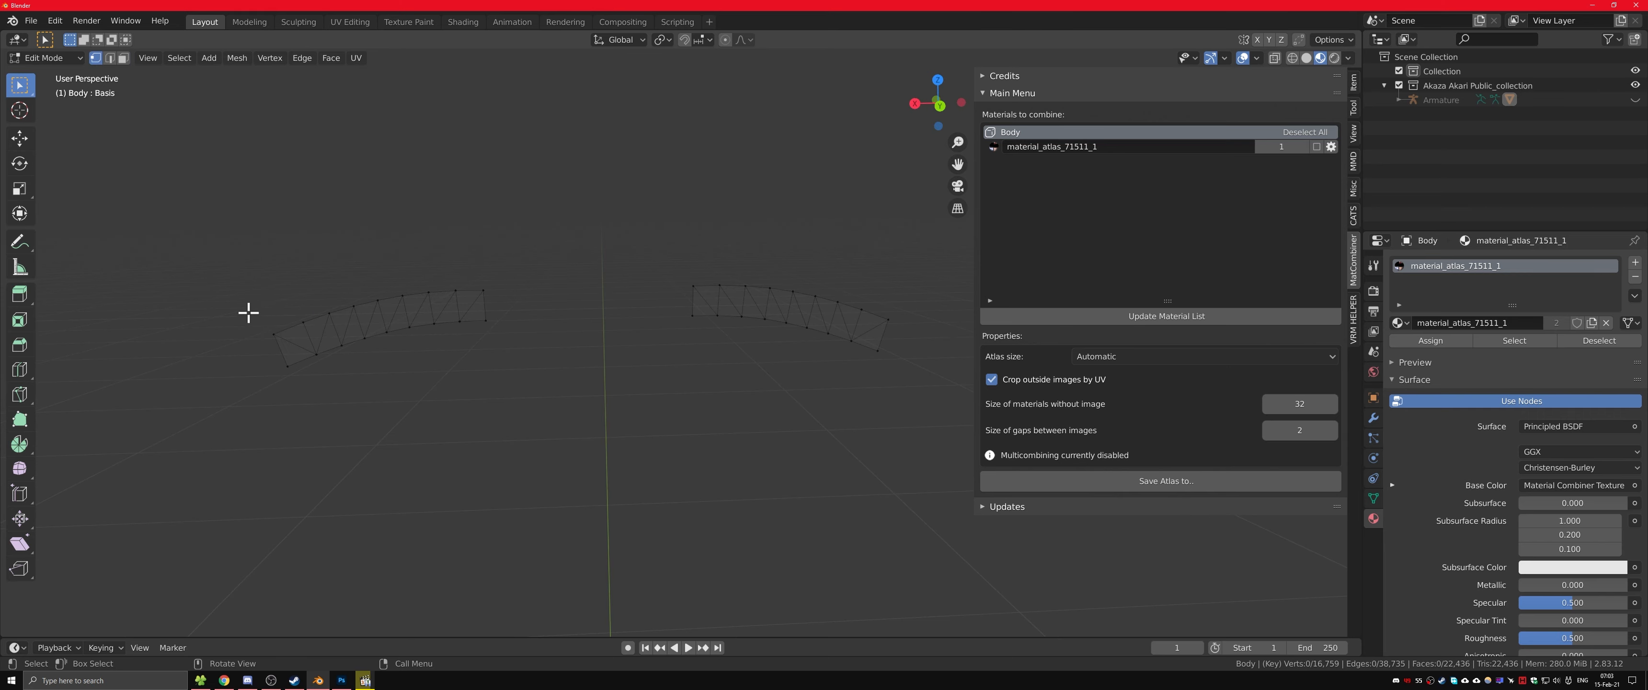
# Step: Thin both eyebrows by moving their upper-edge vertices down about 0.0048 m along the Z axis
pyautogui.keyDown('shift'); pyautogui.moveTo(247, 313); pyautogui.dragTo(307, 346); pyautogui.keyUp('shift')
pyautogui.keyDown('shift'); pyautogui.moveTo(320, 293); pyautogui.dragTo(355, 316); pyautogui.keyUp('shift')
pyautogui.keyDown('shift'); pyautogui.moveTo(672, 276); pyautogui.dragTo(889, 331); pyautogui.keyUp('shift')
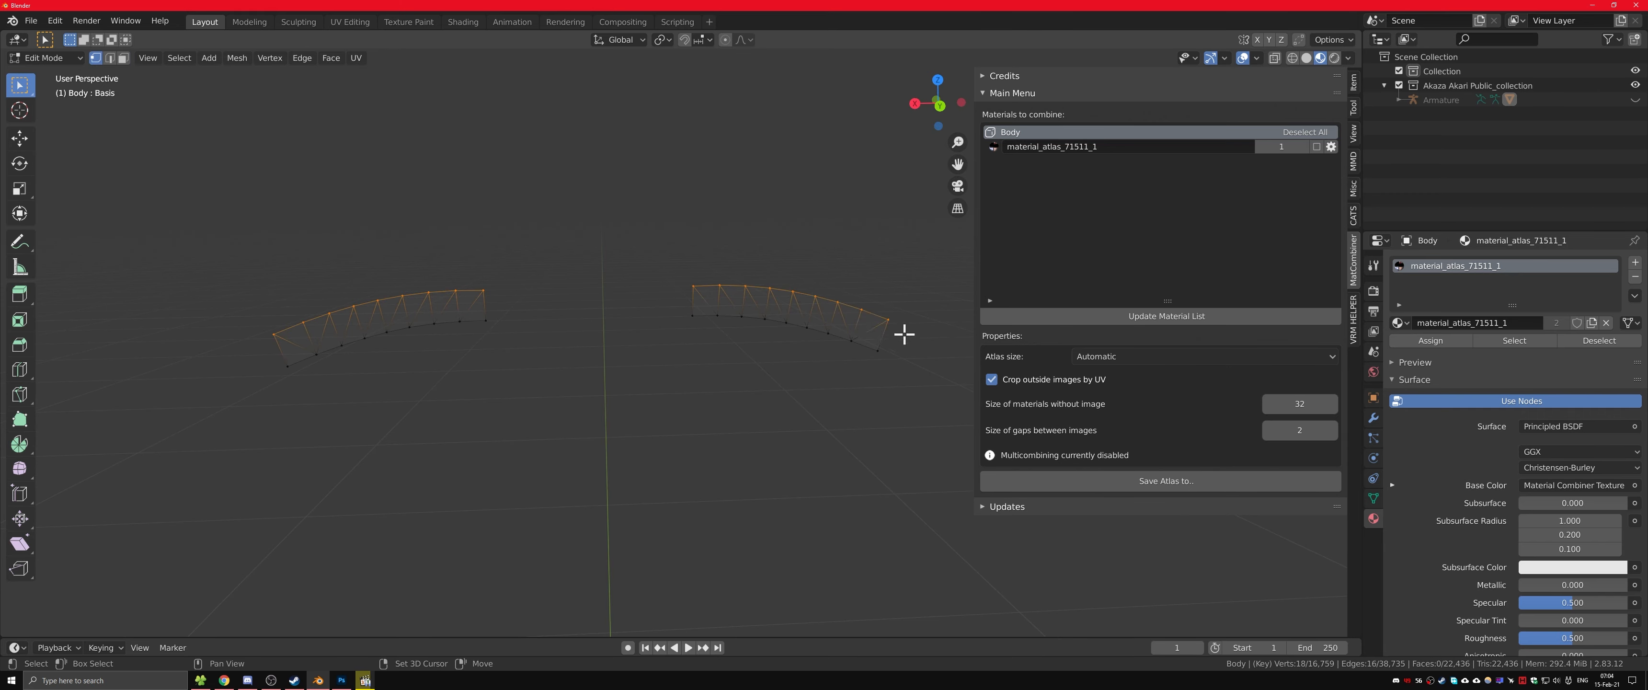
pyautogui.press('g')
pyautogui.press('z')
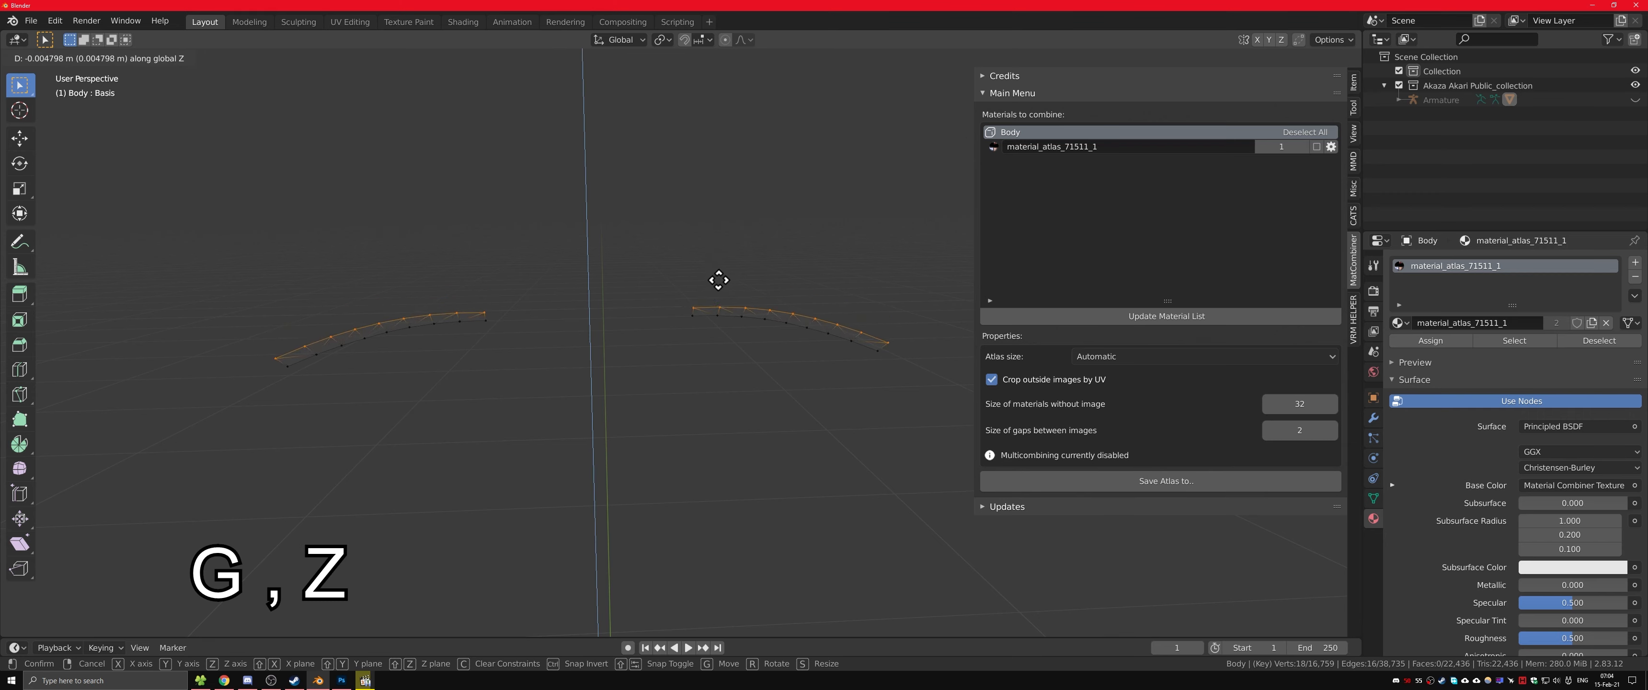
pyautogui.click(717, 282)
pyautogui.click(619, 390)
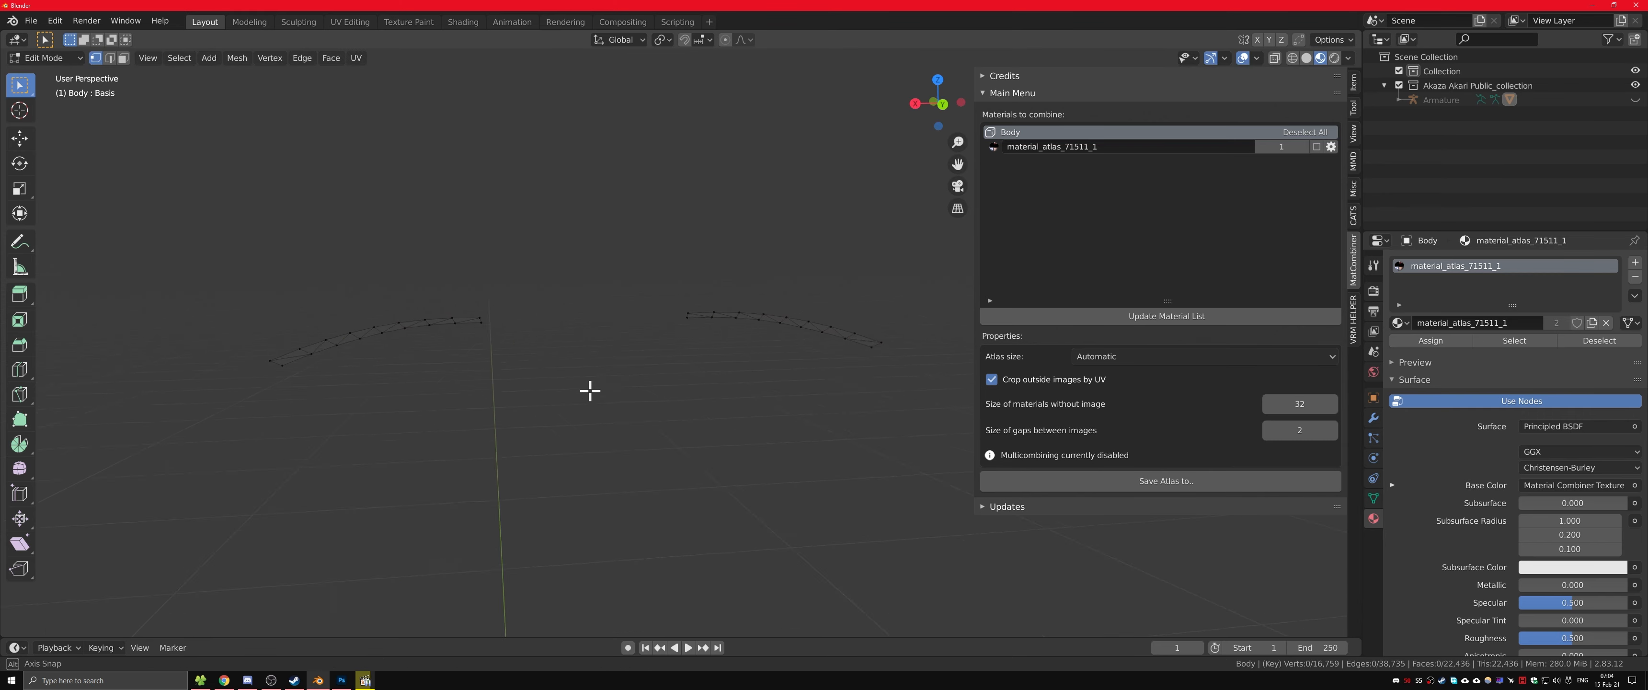
# Step: Reveal the body mesh's hidden geometry and return to Object Mode
pyautogui.moveTo(589, 387); pyautogui.dragTo(813, 384, button='middle')
pyautogui.hotkey('alt', 'h')
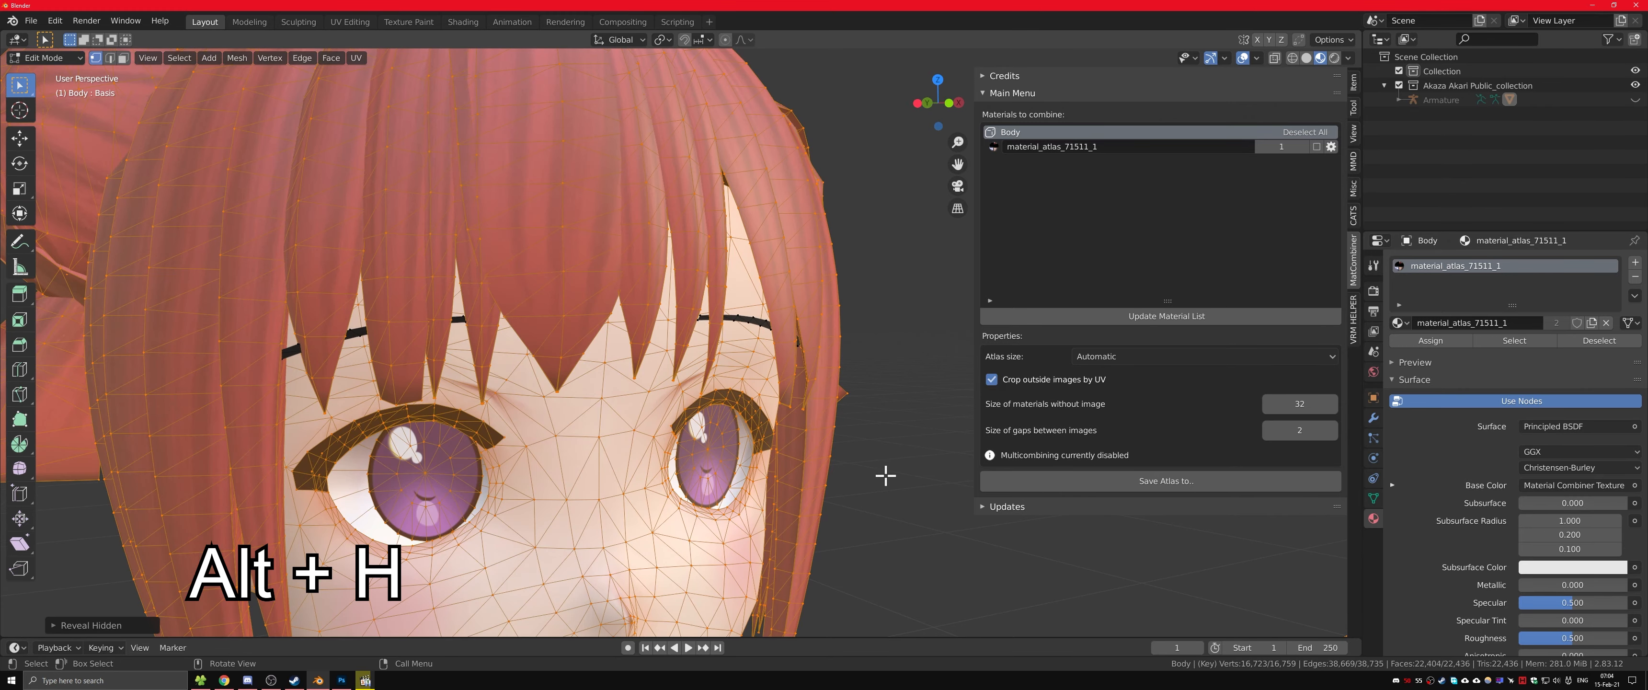
pyautogui.scroll(-5, 885, 475)
pyautogui.press('Tab')
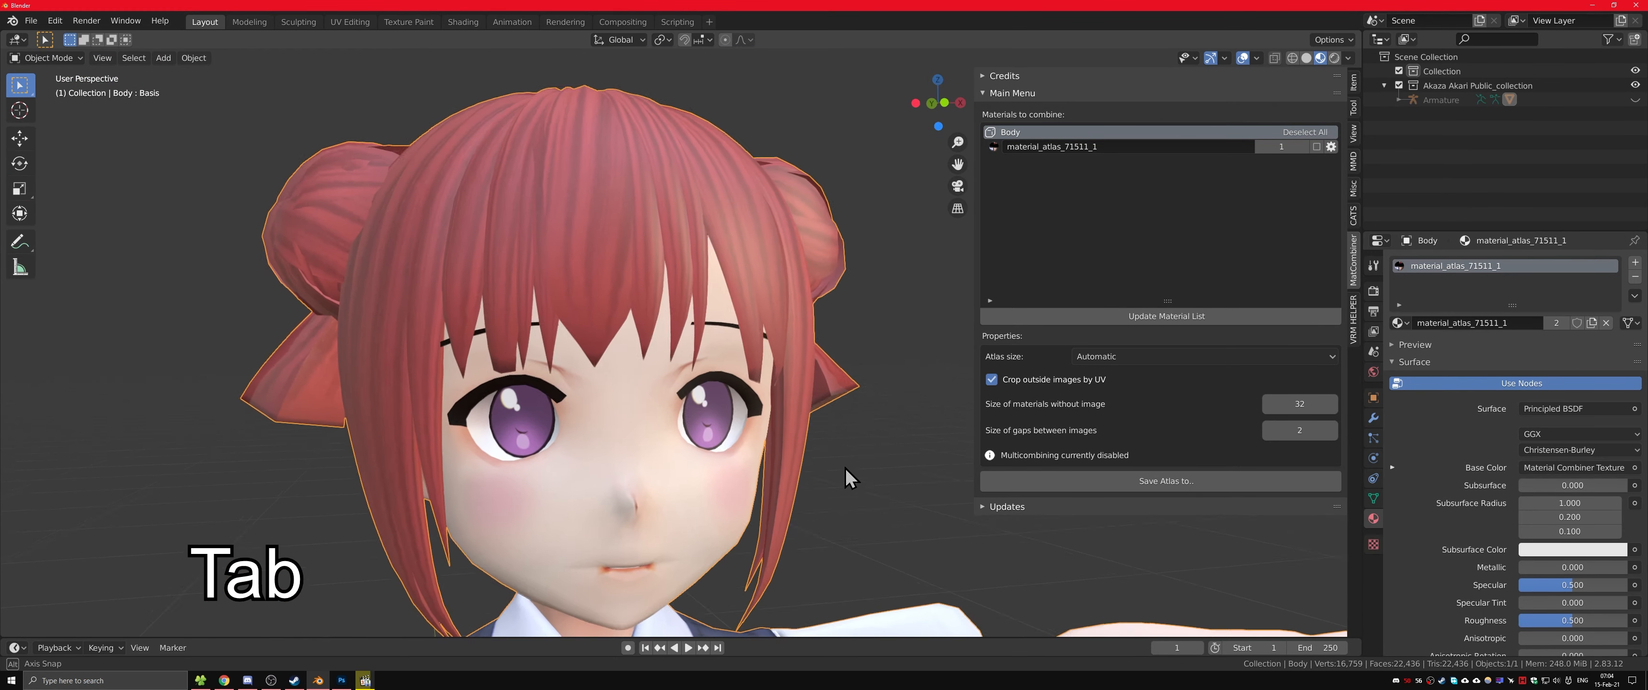
pyautogui.moveTo(845, 468)
pyautogui.mouseDown(button='middle')
pyautogui.moveTo(806, 463)
pyautogui.moveTo(840, 471)
pyautogui.mouseUp(button='middle')
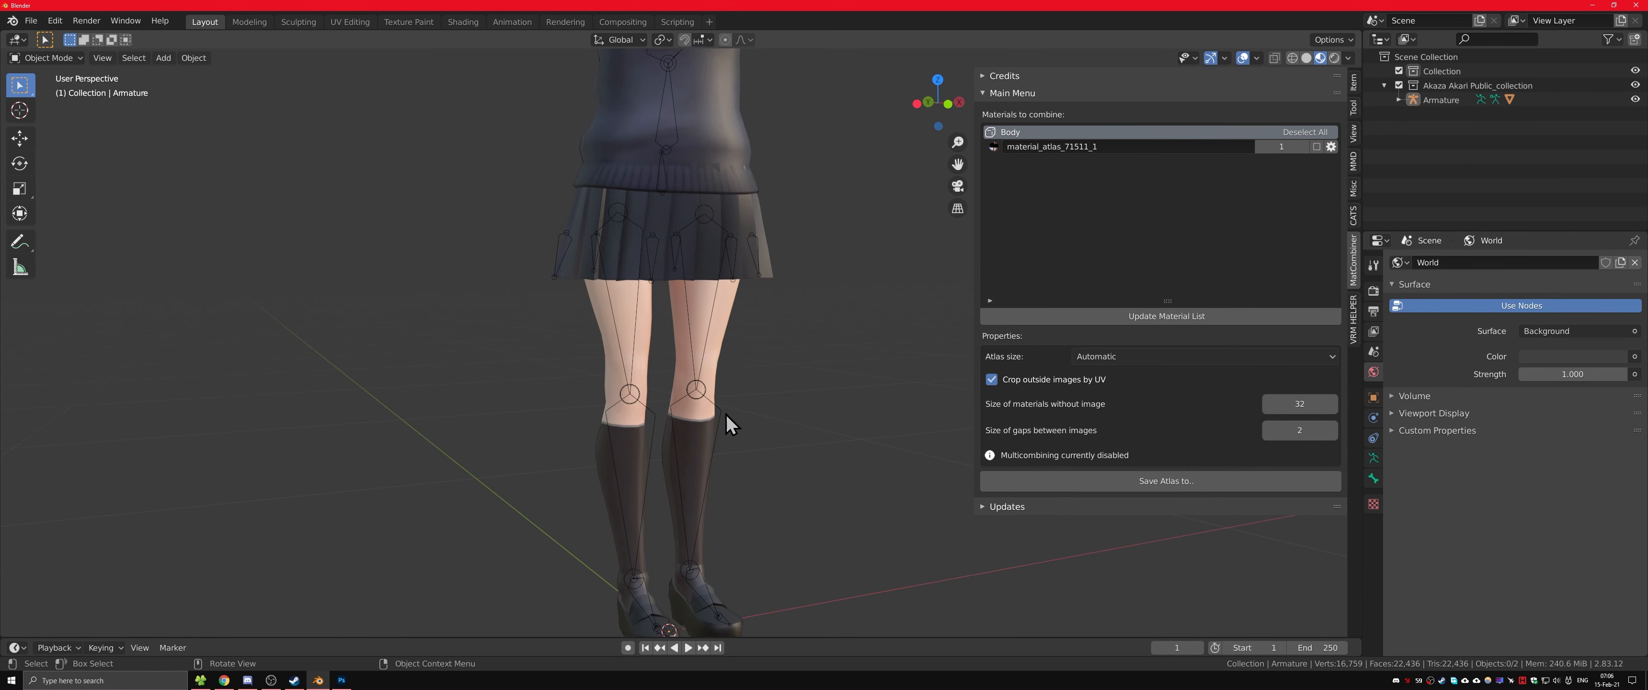
# Step: In Edit Mode on the armature, select both knee joints and move them -0.007 m along the global Y axis
pyautogui.click(695, 391)
pyautogui.press('Tab')
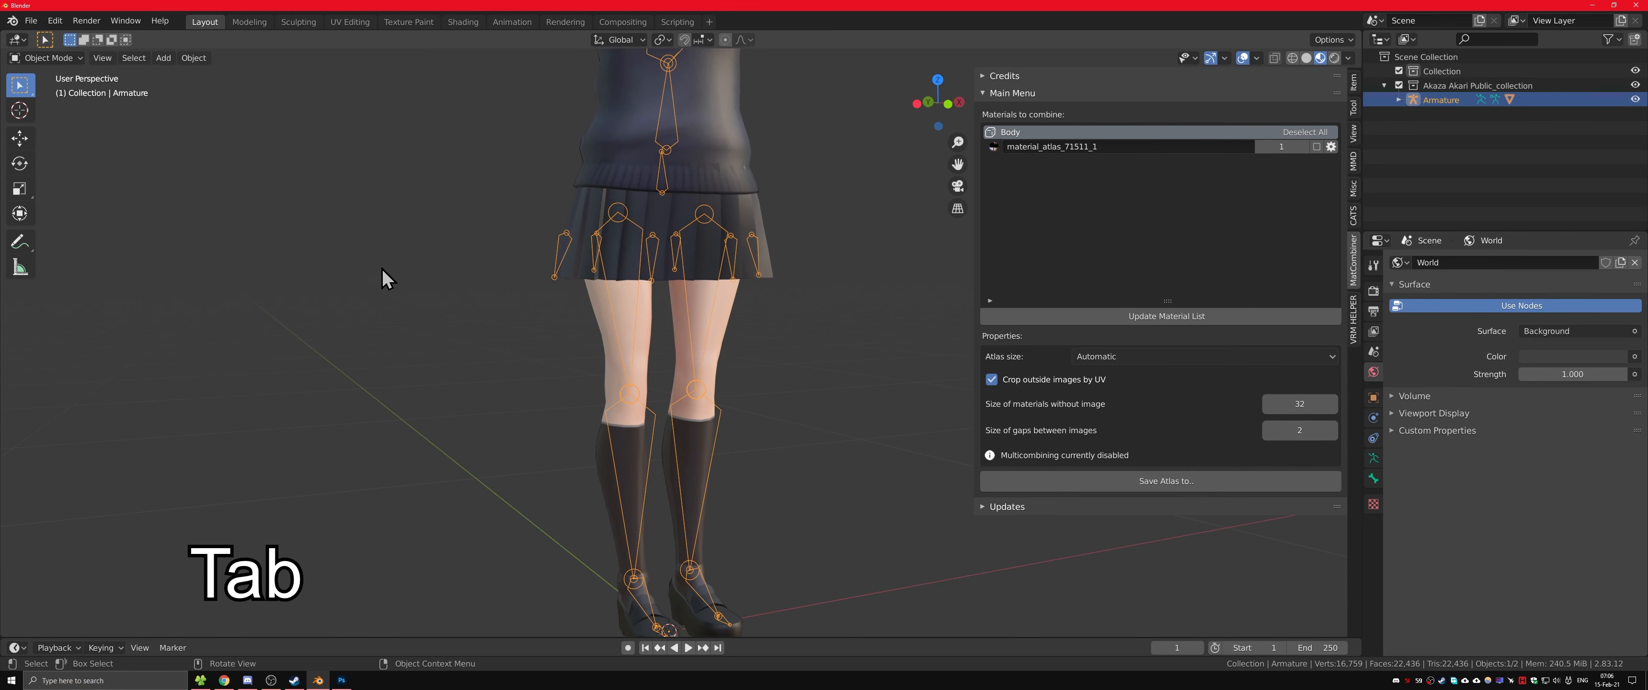
pyautogui.moveTo(597, 359); pyautogui.dragTo(689, 388, button='middle')
pyautogui.moveTo(631, 362); pyautogui.dragTo(687, 427)
pyautogui.moveTo(723, 460); pyautogui.dragTo(739, 474, button='middle')
pyautogui.keyDown('shift'); pyautogui.moveTo(739, 474); pyautogui.dragTo(717, 412, button='middle'); pyautogui.keyUp('shift')
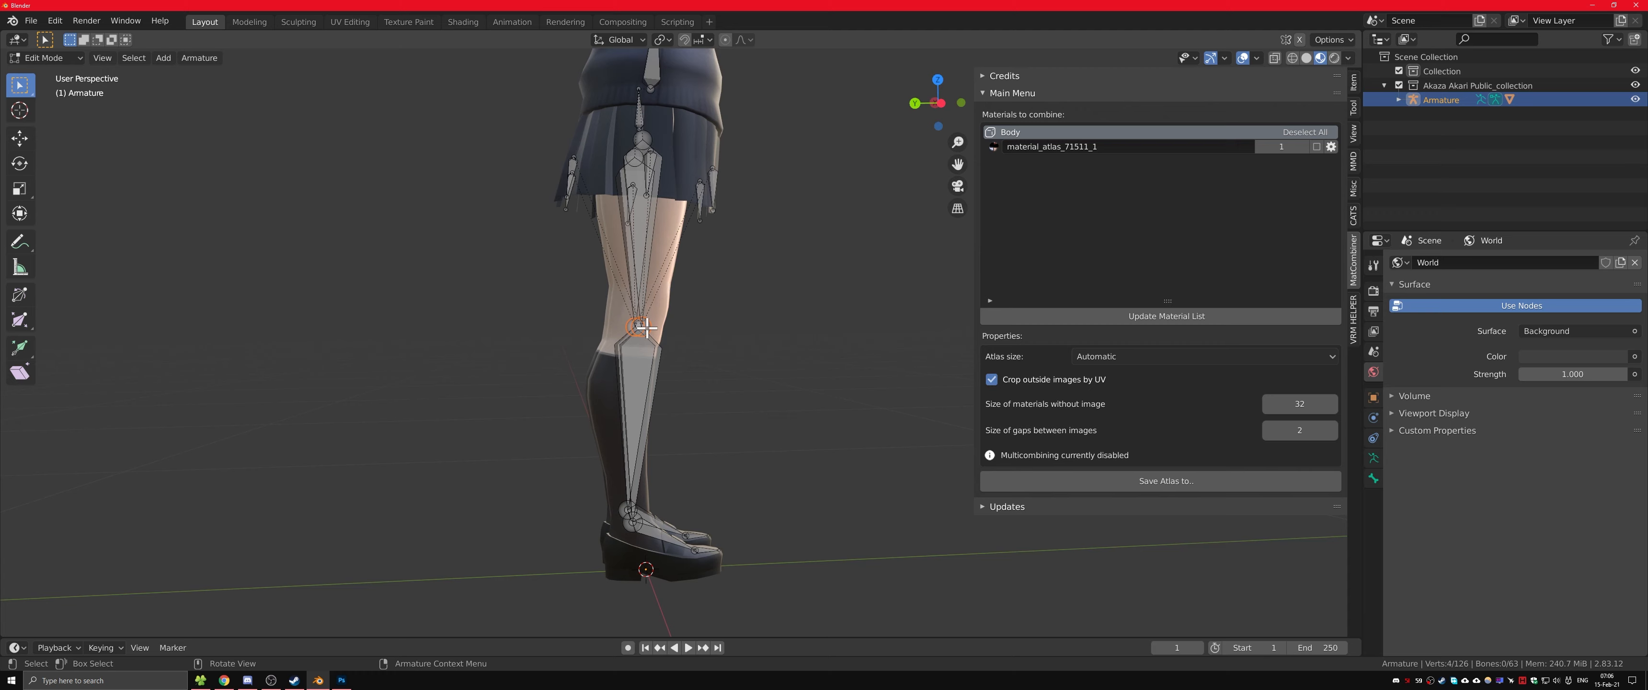
pyautogui.press('g')
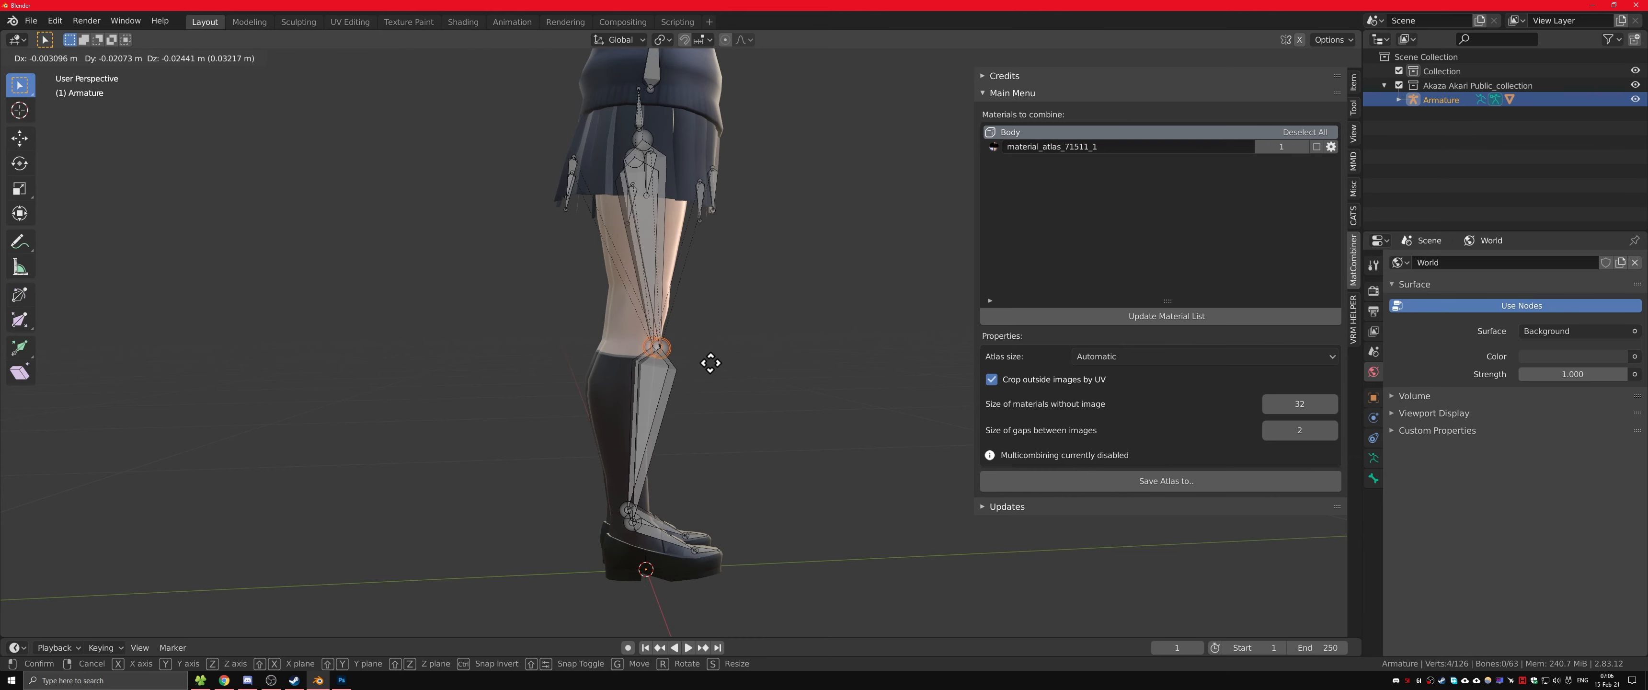
pyautogui.press('y')
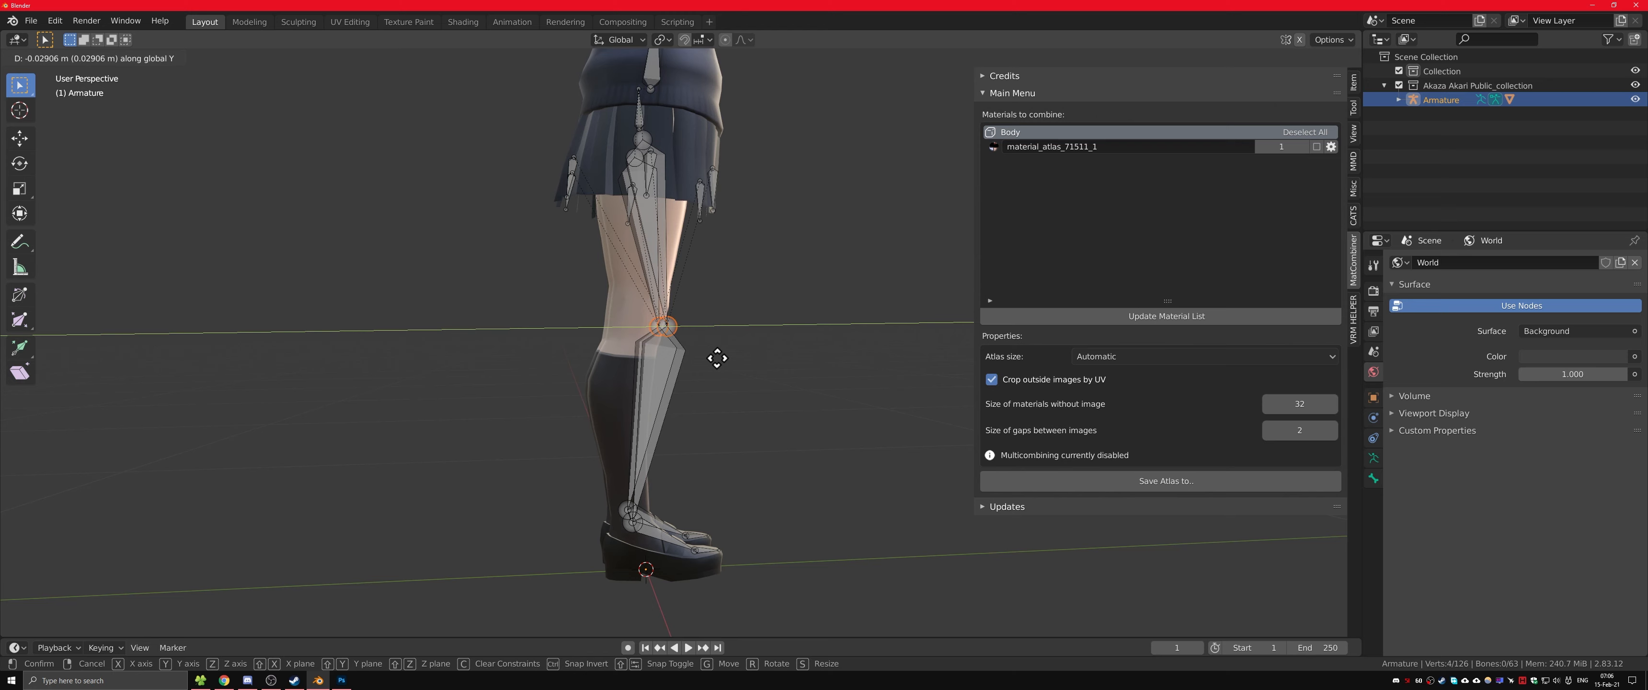
pyautogui.write('-0.007')
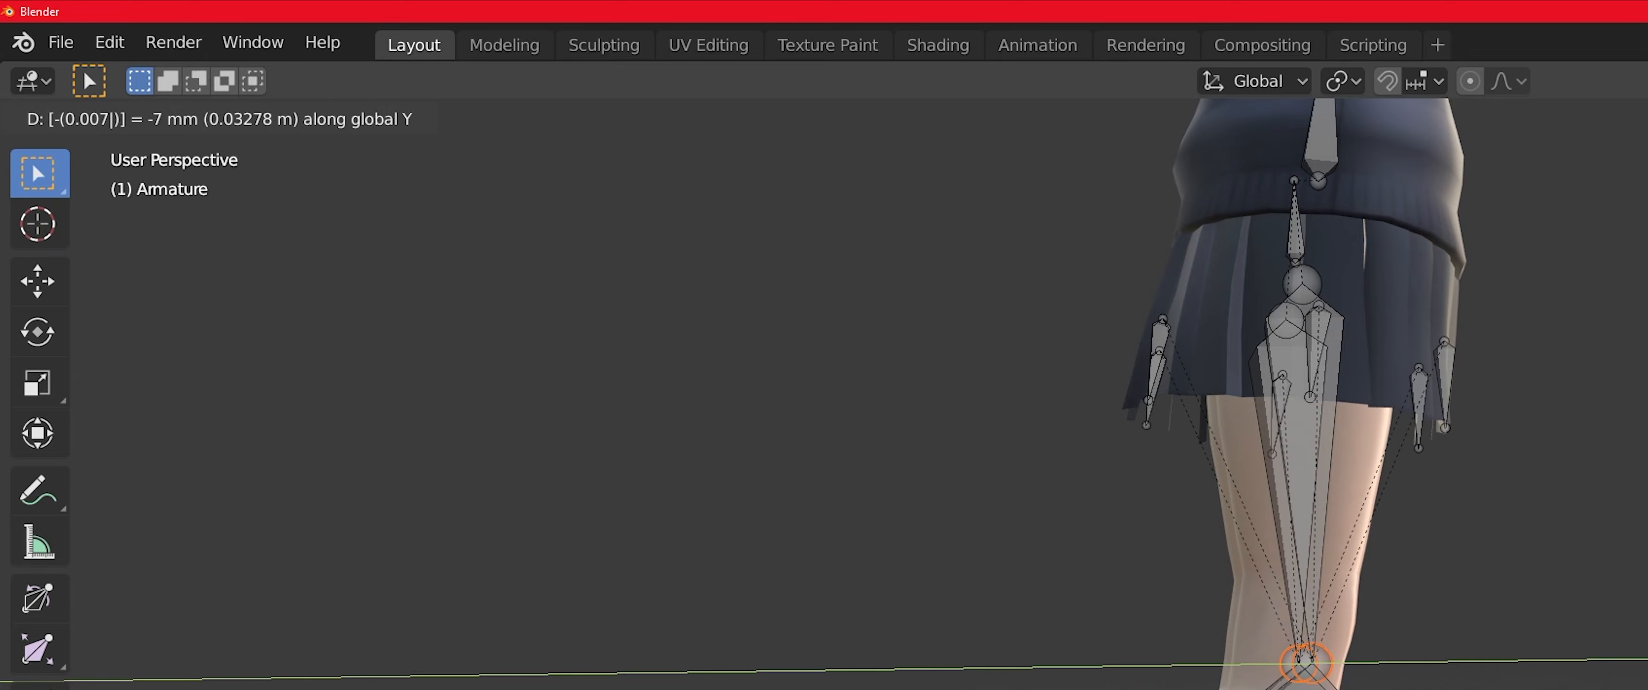
pyautogui.press('Return')
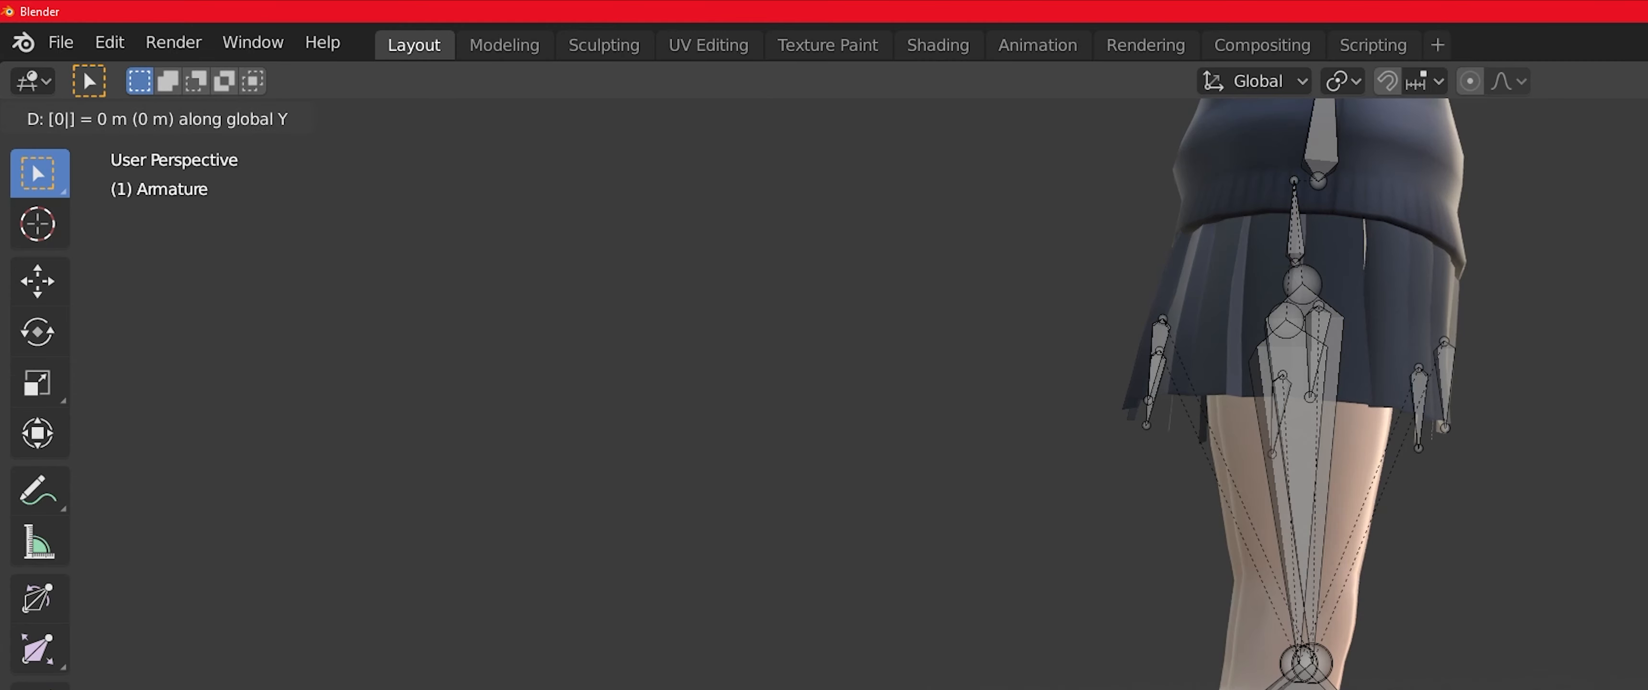
# Step: Move the other selected leg joints 0.007 m along the global Y axis
pyautogui.write('0.007')
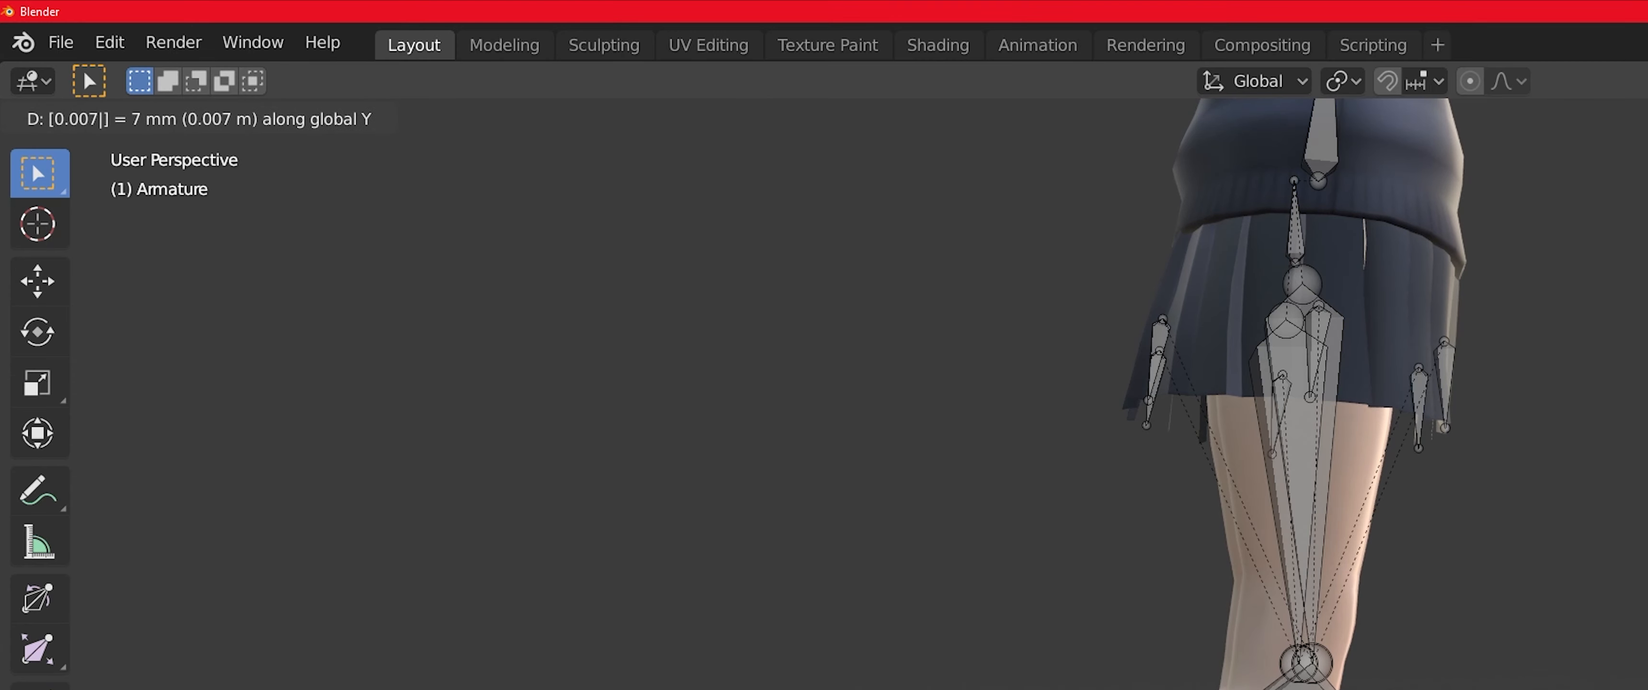
pyautogui.press('Return')
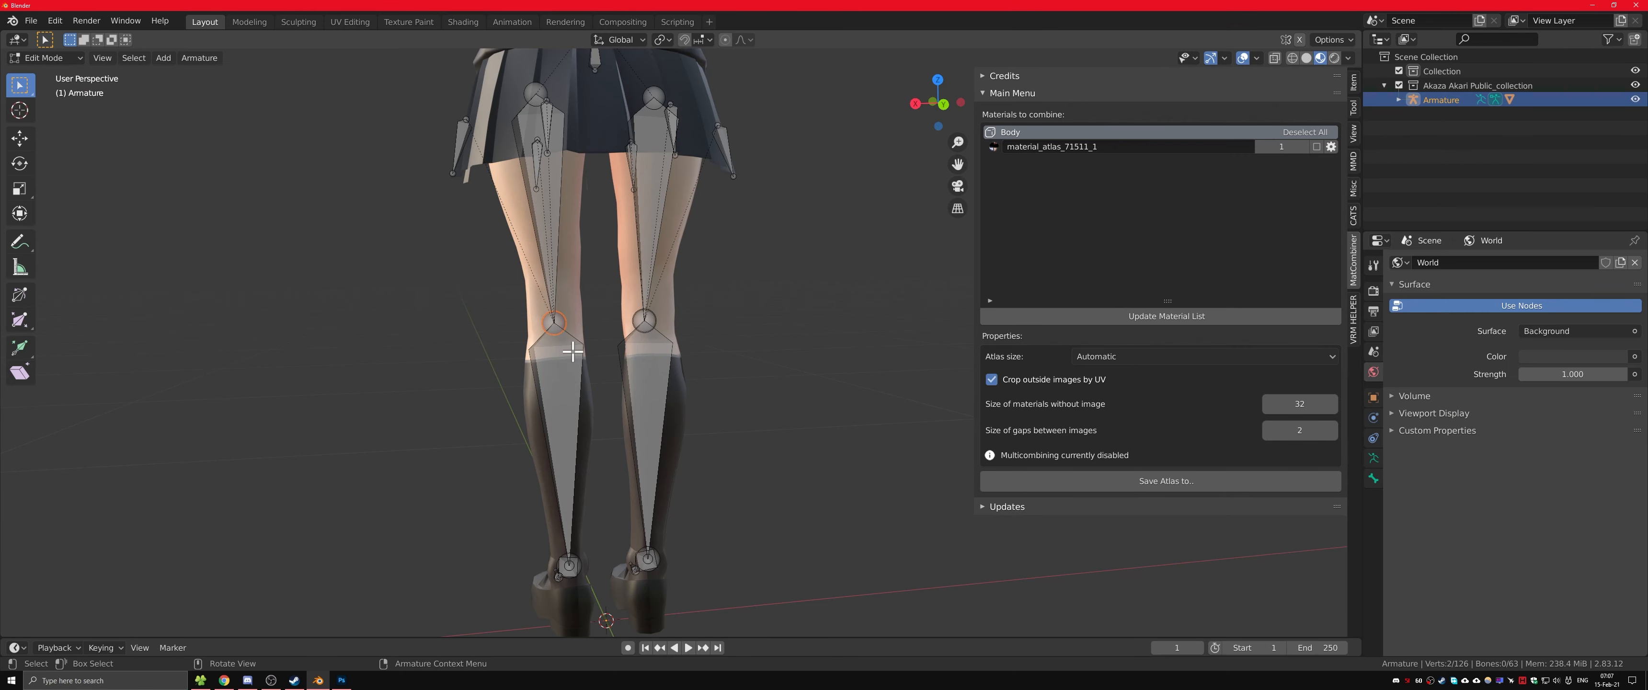
# Step: Move the left knee joint 0.007 m and the right knee joint -0.007 m along the global X axis
pyautogui.press('g')
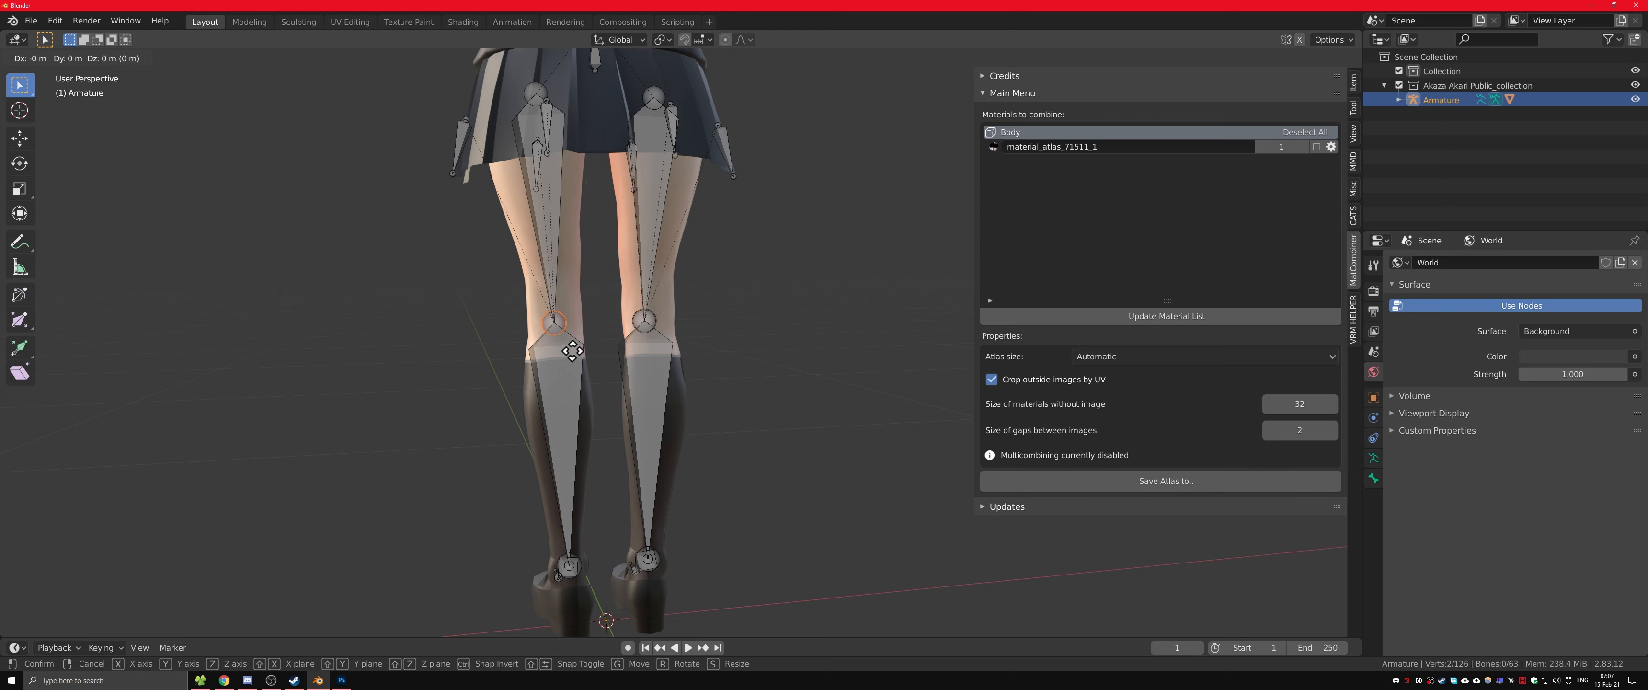
pyautogui.press('x')
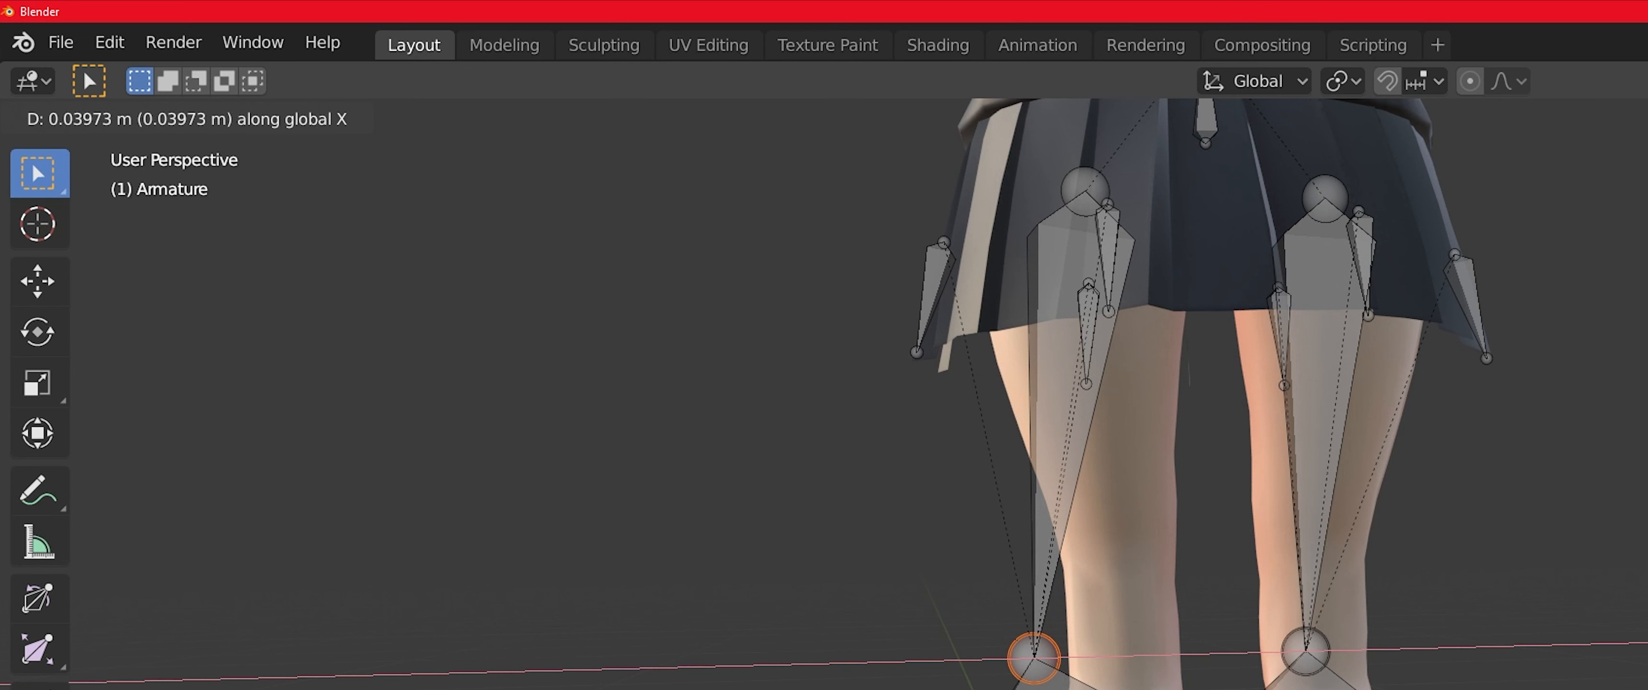
pyautogui.write('0.')
pyautogui.write('007')
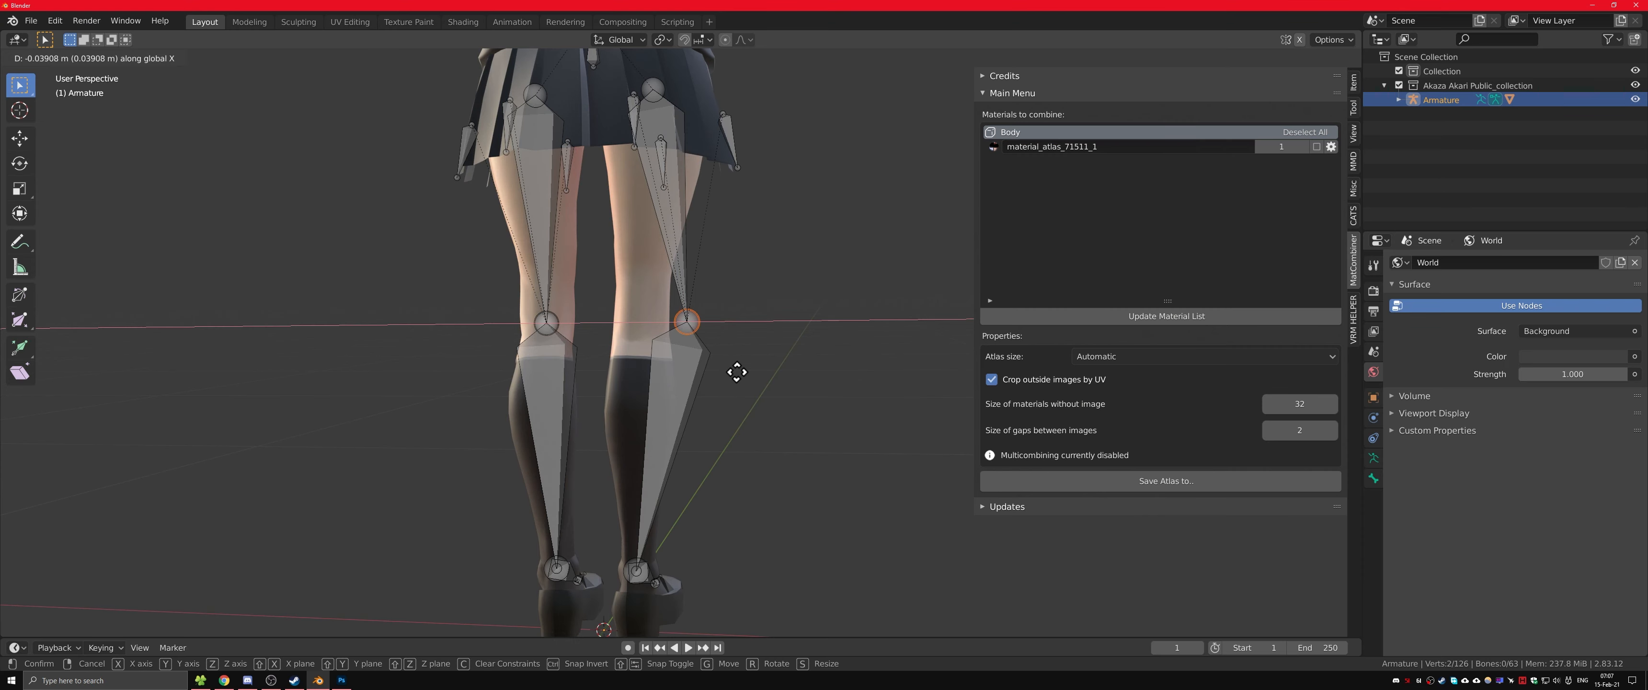
pyautogui.write('-0')
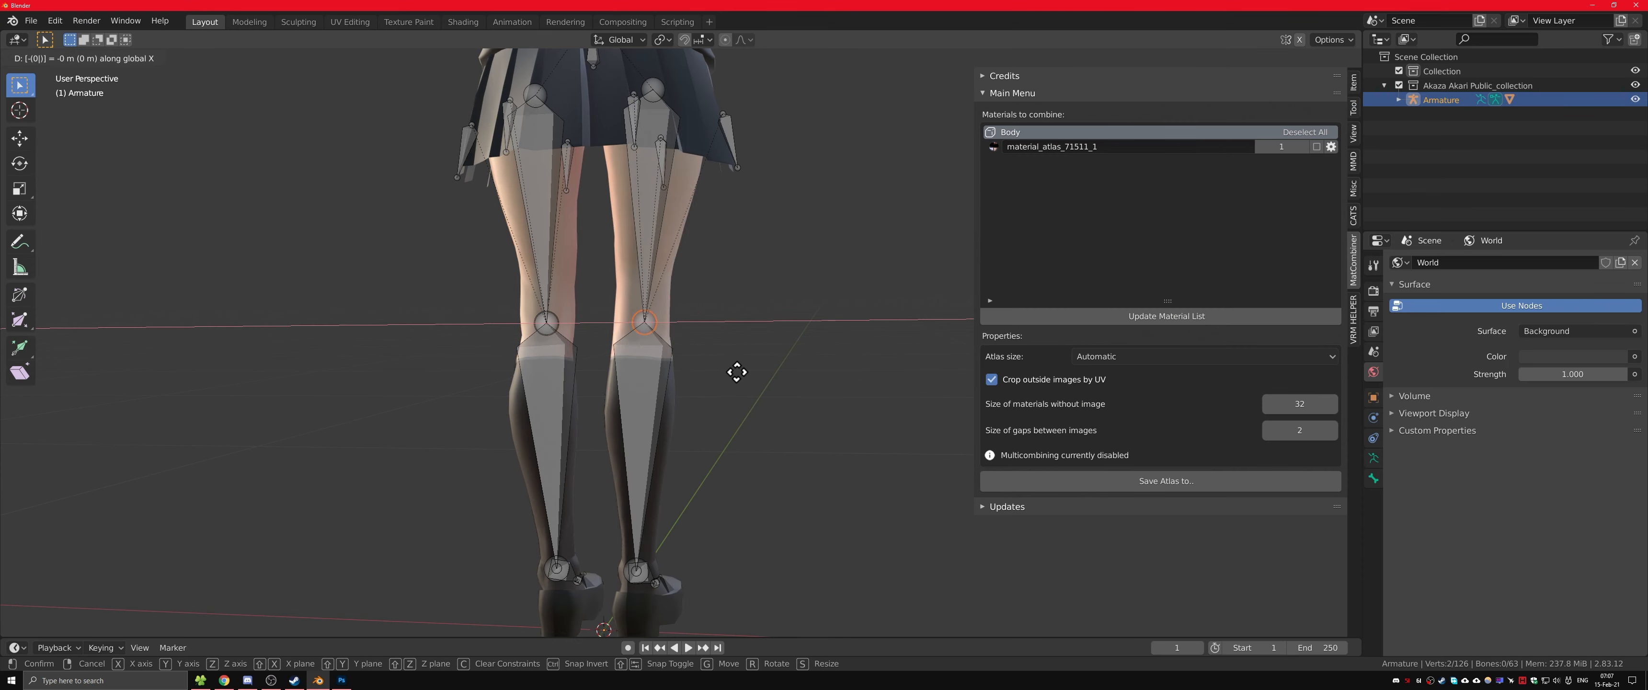
pyautogui.write('.007')
pyautogui.press('Return')
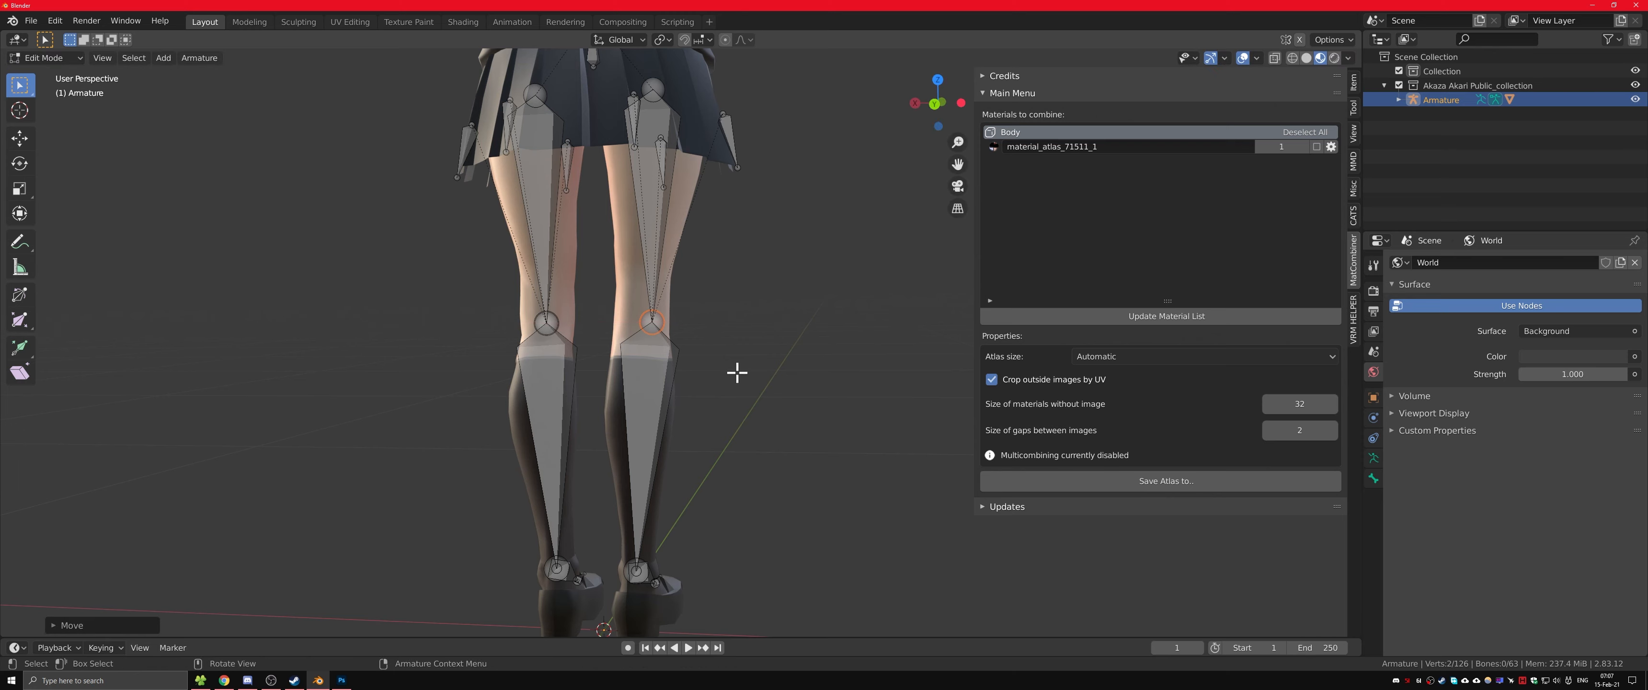
# Step: Return the armature to Object Mode, start the CATS pose mode and apply the pose as rest pose
pyautogui.moveTo(737, 372); pyautogui.dragTo(881, 370, button='middle')
pyautogui.press('Tab')
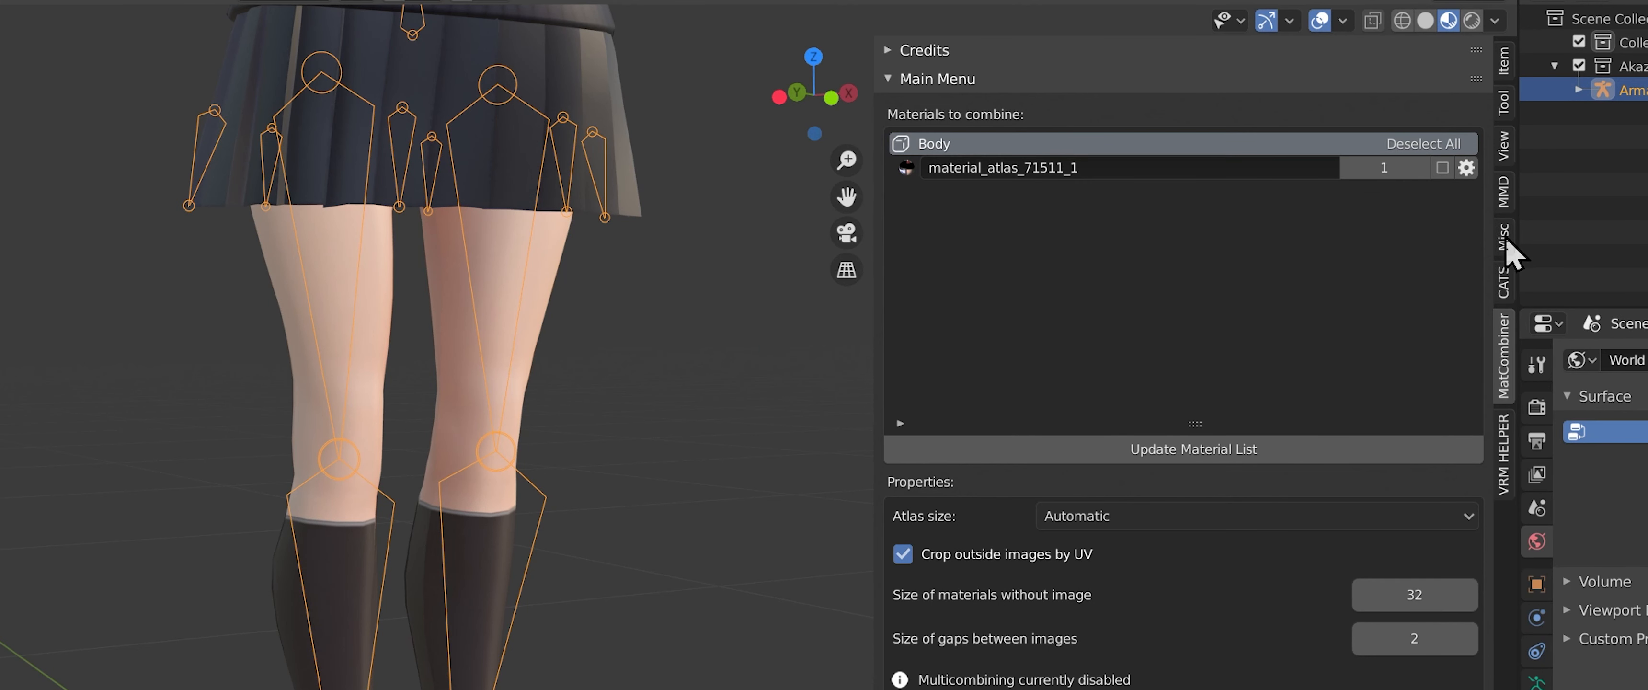
pyautogui.click(1505, 282)
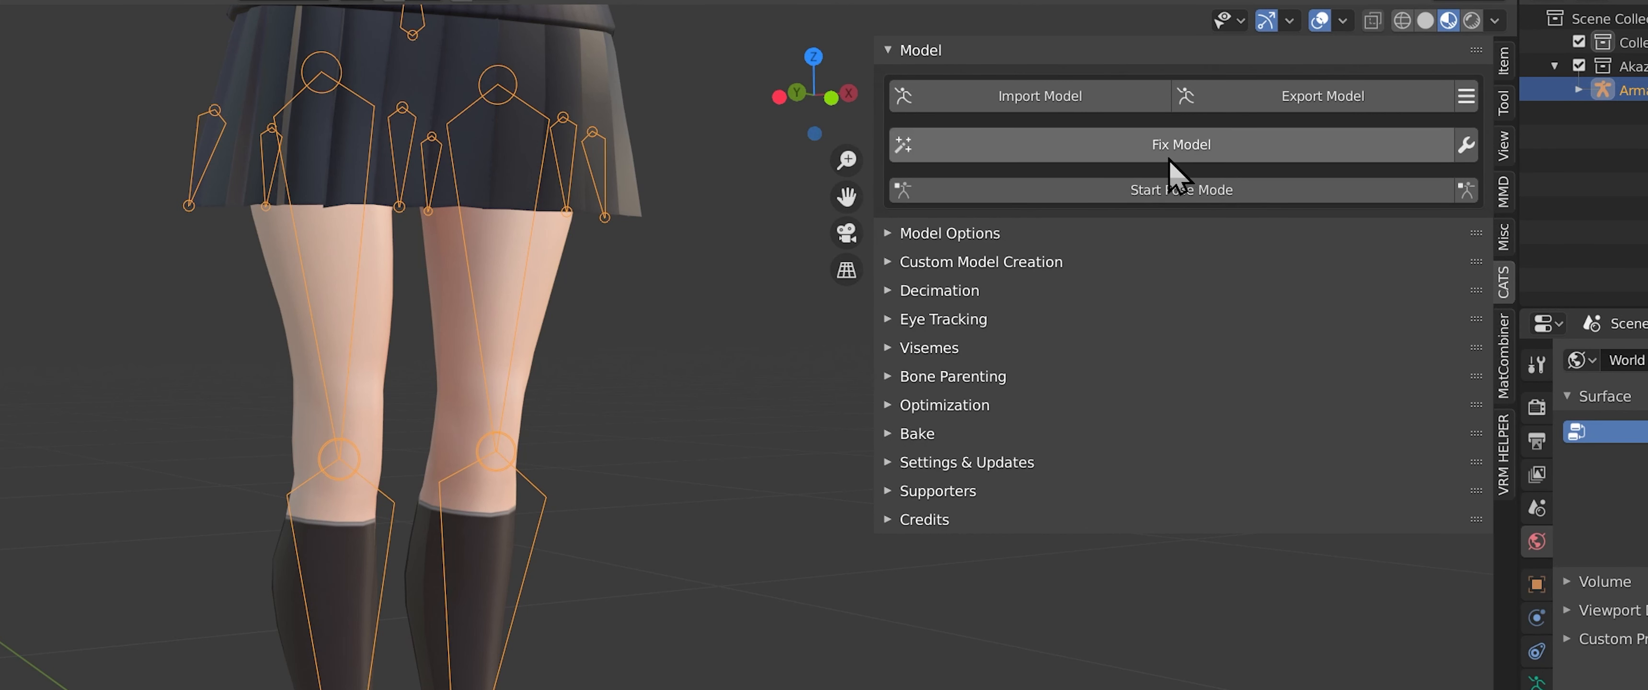
pyautogui.click(1164, 193)
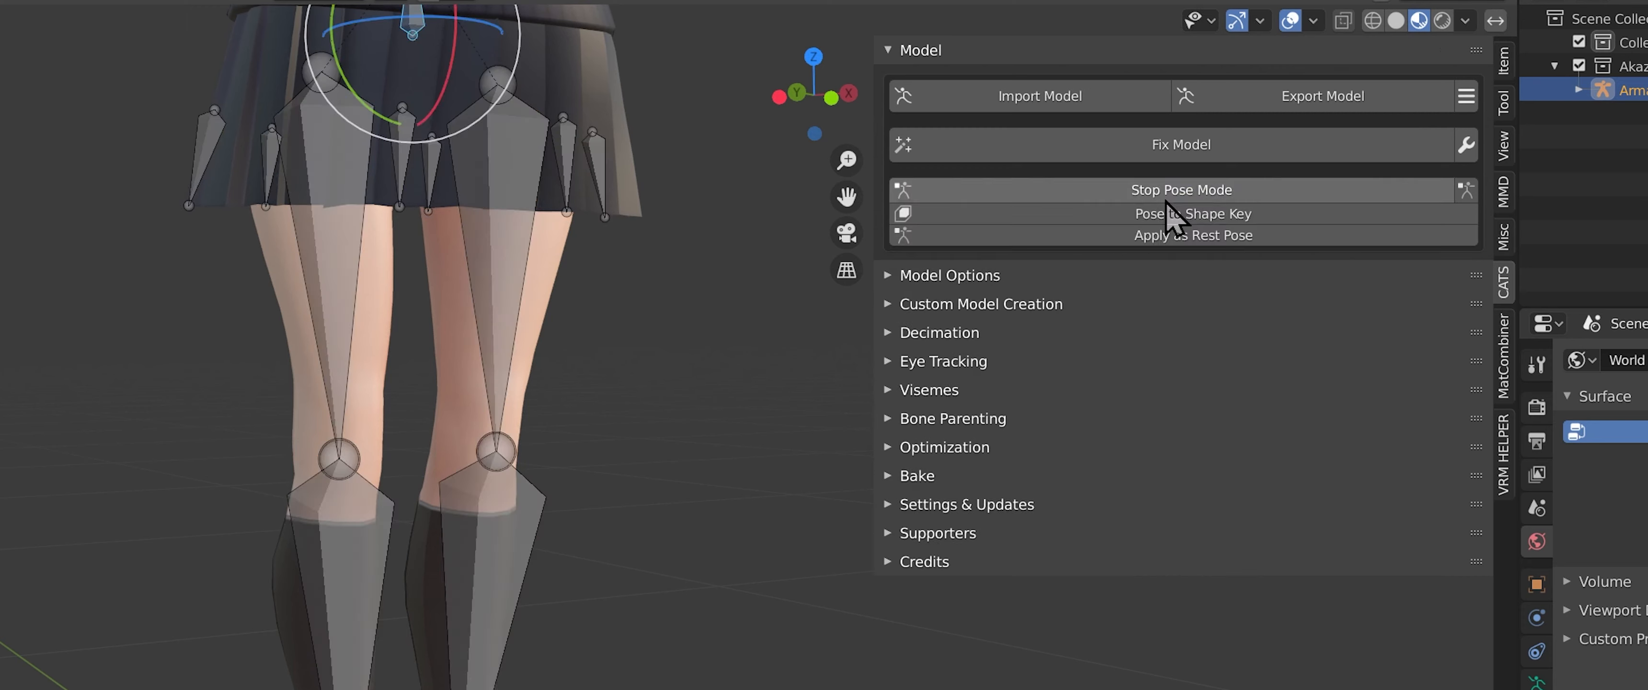
pyautogui.click(1151, 236)
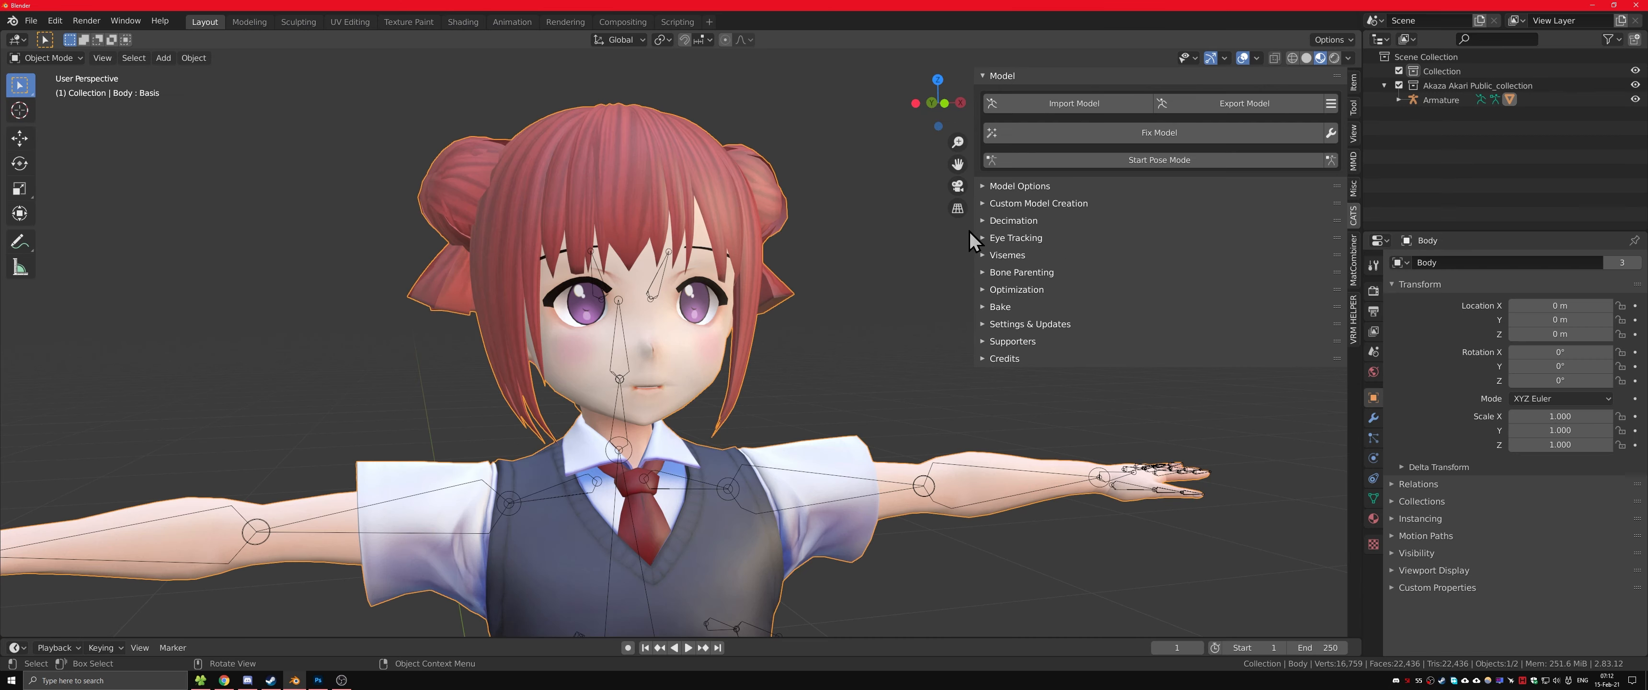
# Step: Create eye tracking with bones Head, Eye_L and Eye_R and Blink Left set to Face.M_F00_000_00_Fcl_EYE_Close
pyautogui.click(972, 232)
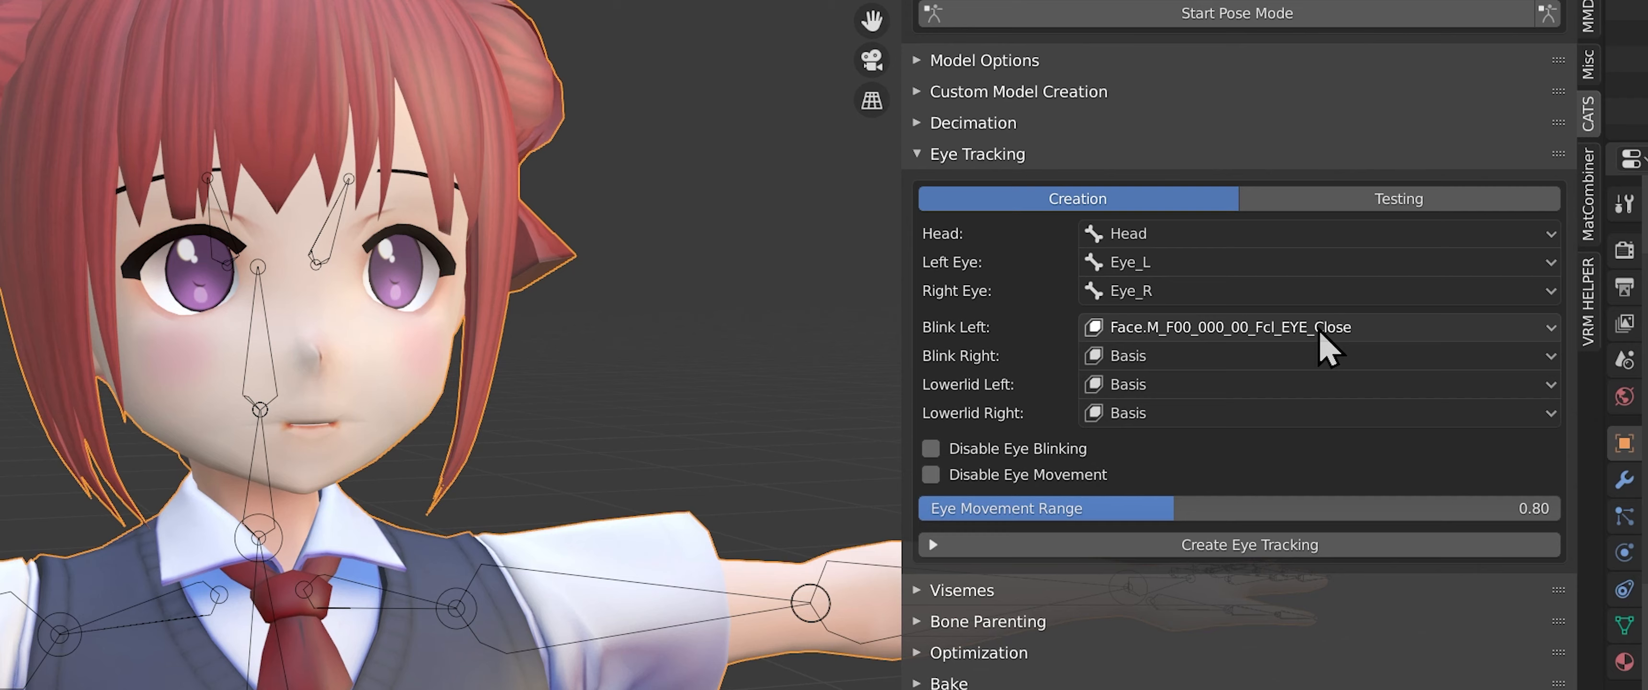
pyautogui.click(1078, 545)
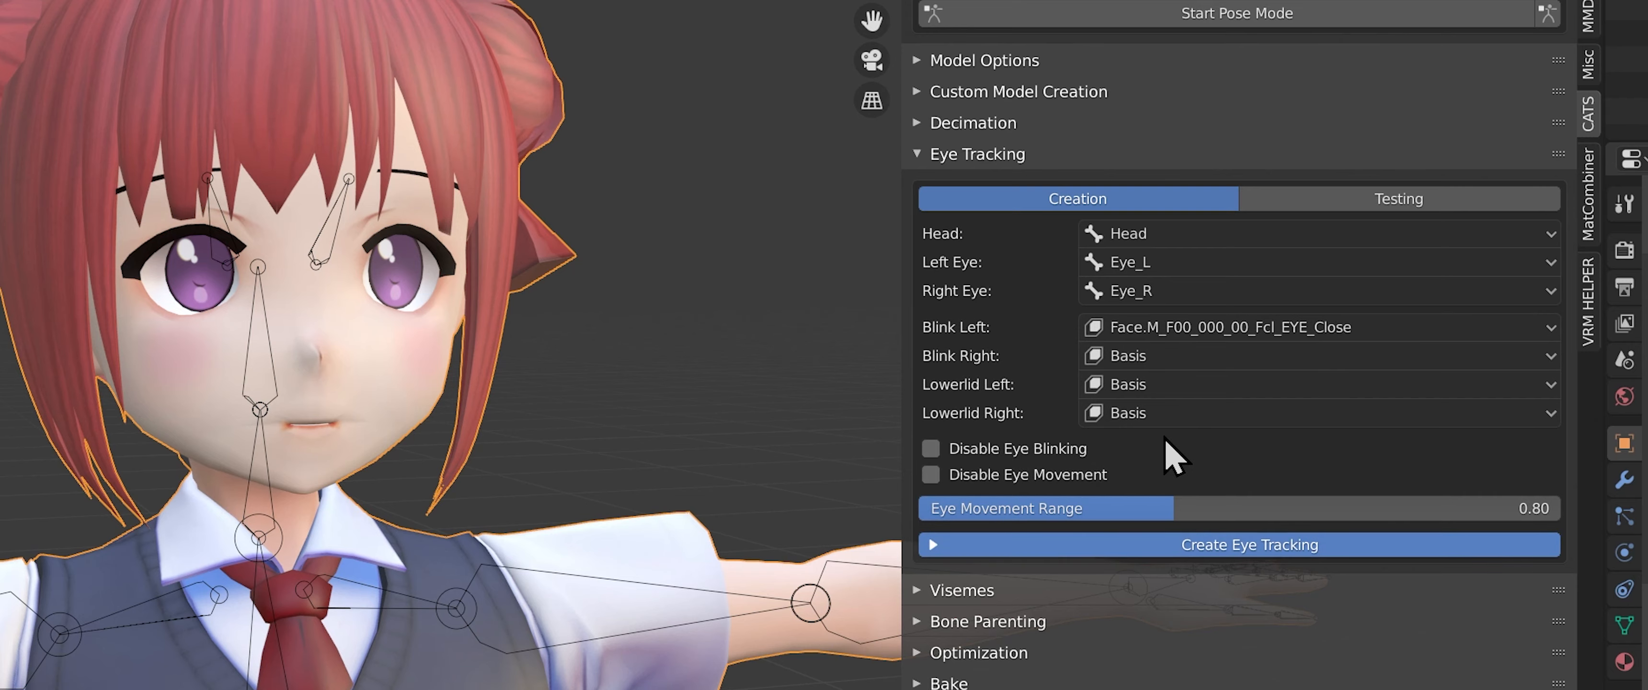
pyautogui.scroll(2, 415, 280)
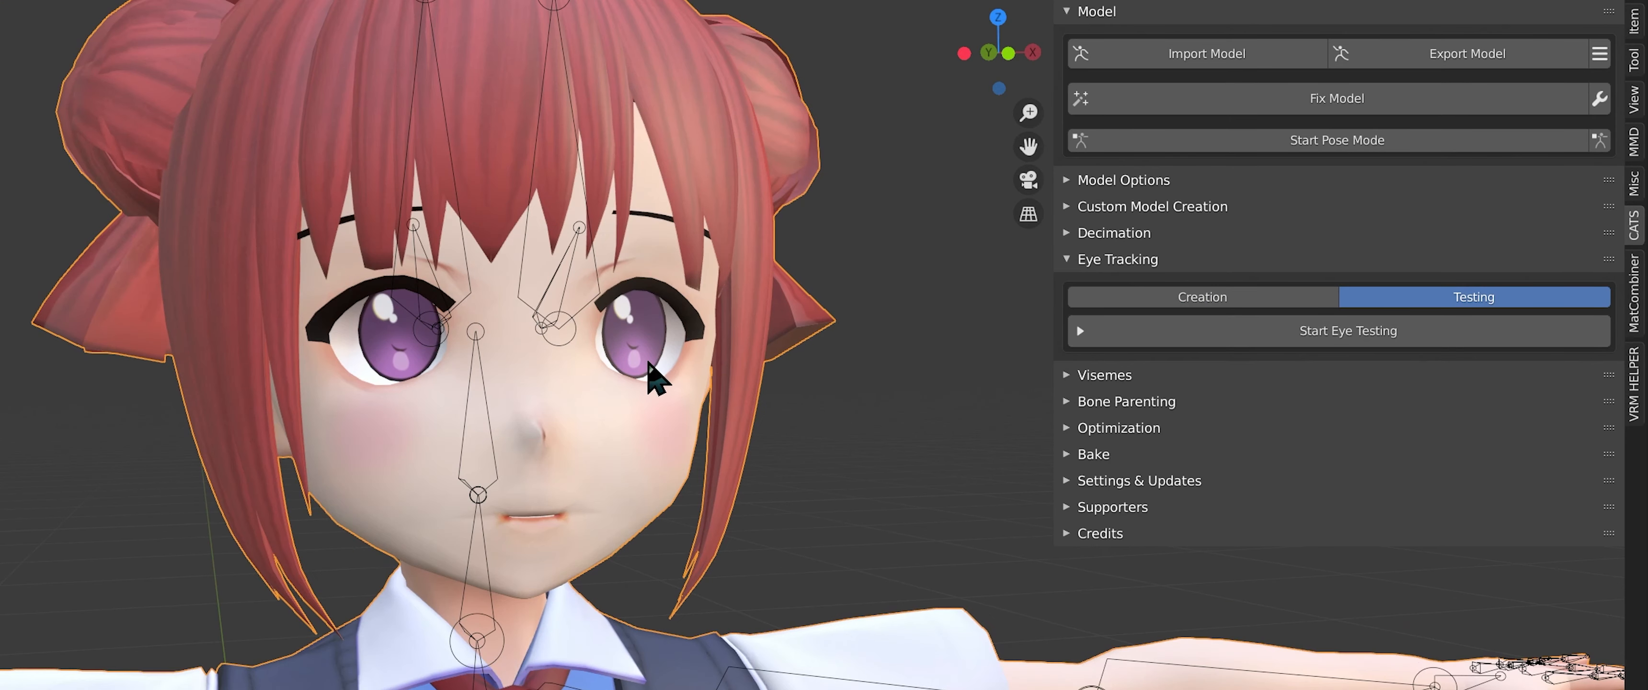
# Step: Start eye testing, try the eye rotation at Up-Down -18 and Left-Right -10, and reset the rotation
pyautogui.click(1265, 334)
pyautogui.moveTo(1218, 333); pyautogui.dragTo(1131, 353)
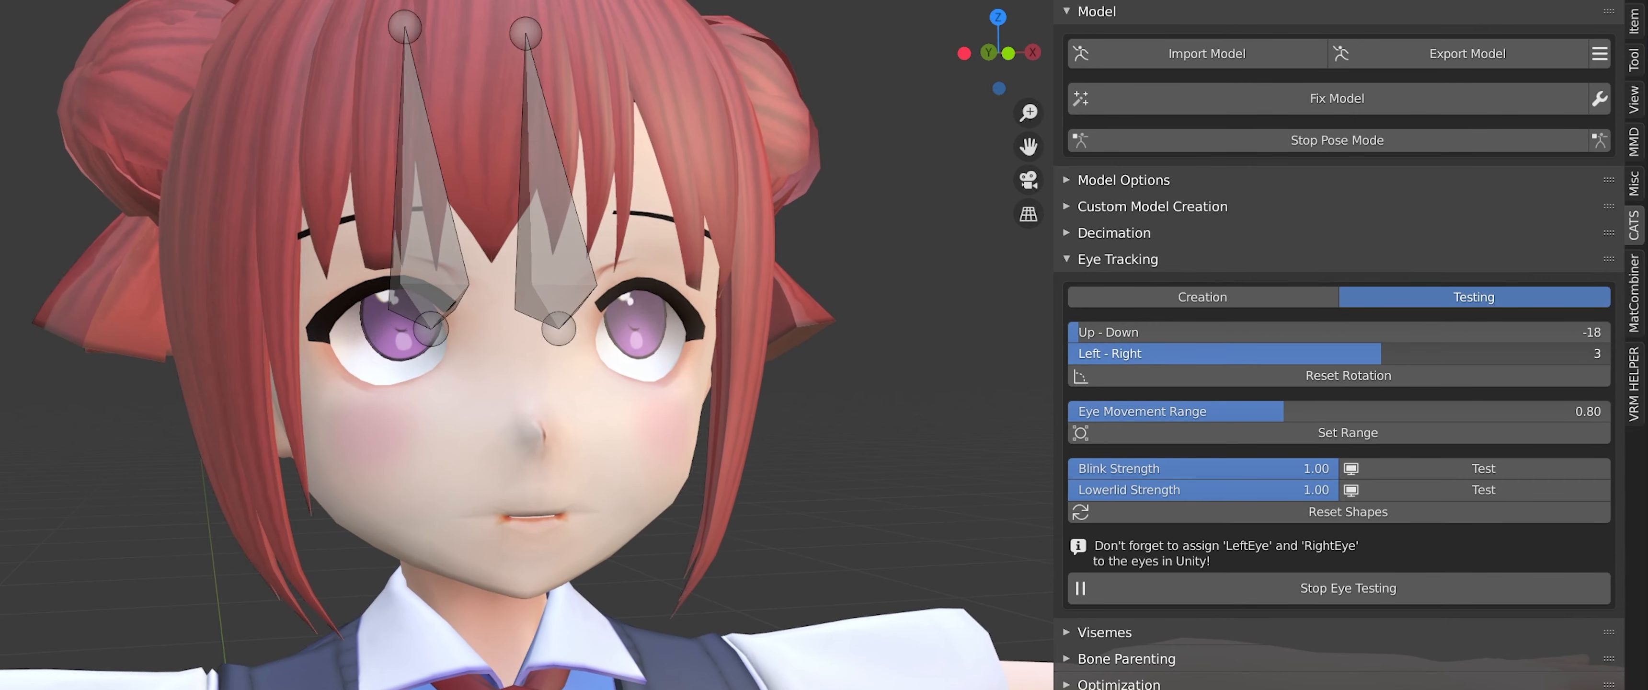
pyautogui.moveTo(1381, 353); pyautogui.dragTo(1197, 354)
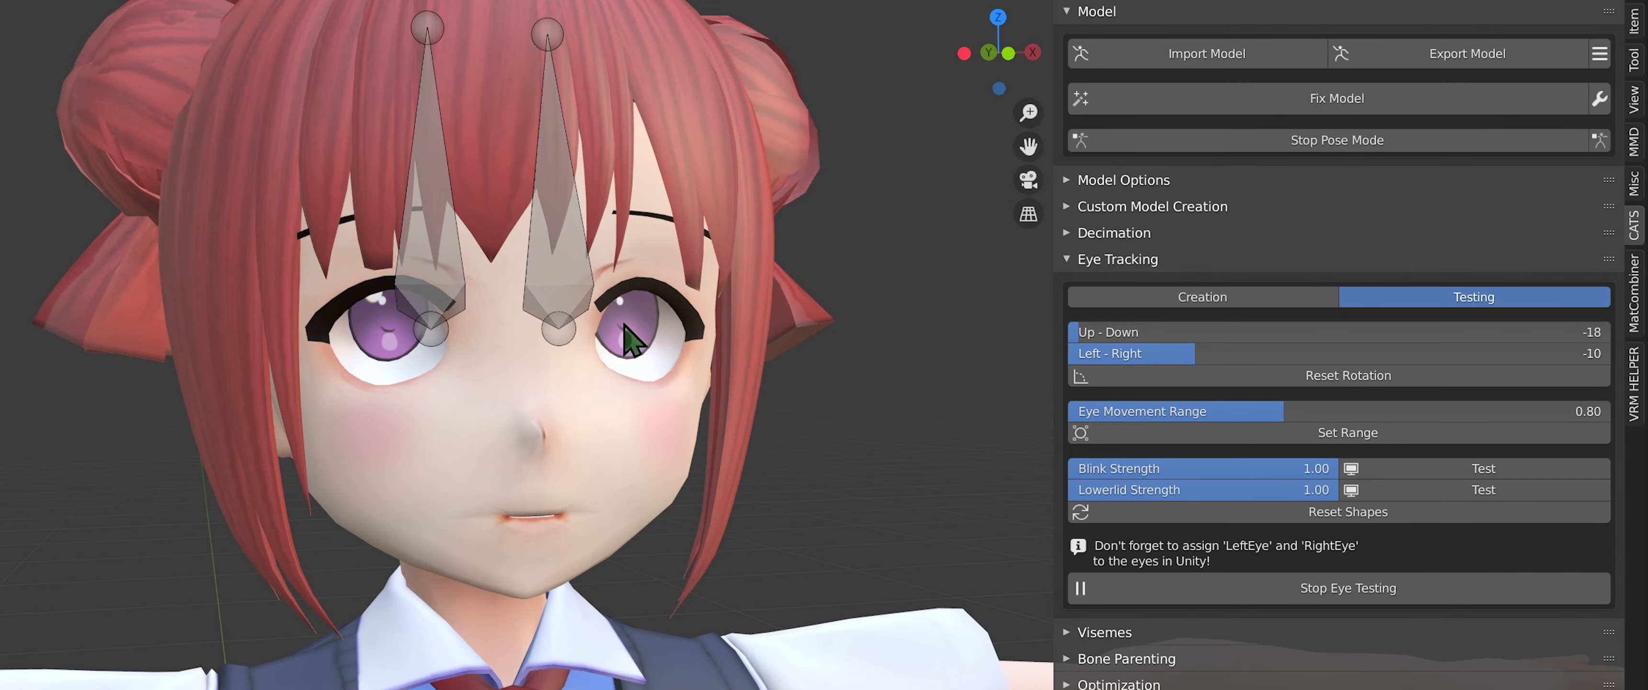
pyautogui.click(1244, 376)
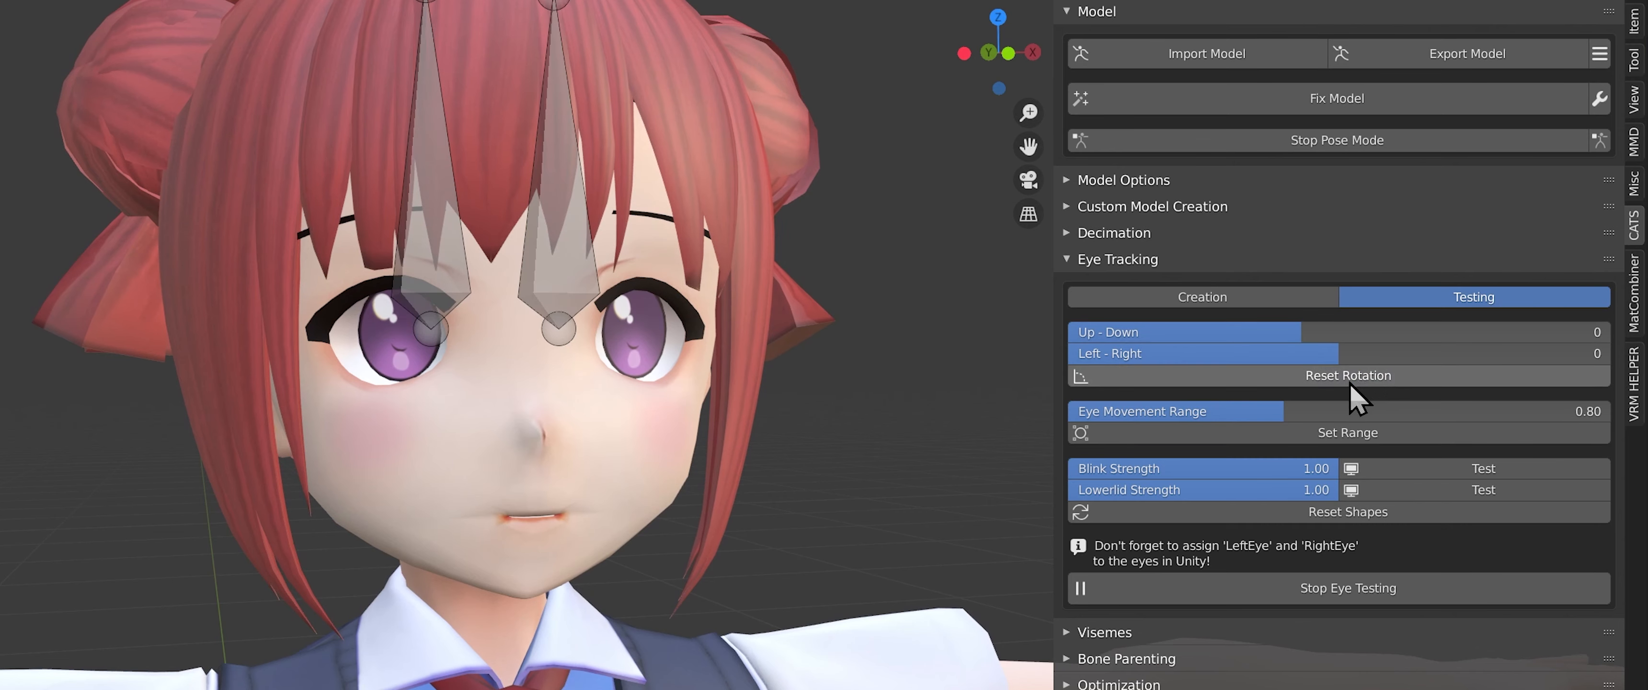
# Step: Test the blink at strength 1.00, reset the shapes and stop eye testing
pyautogui.click(1490, 474)
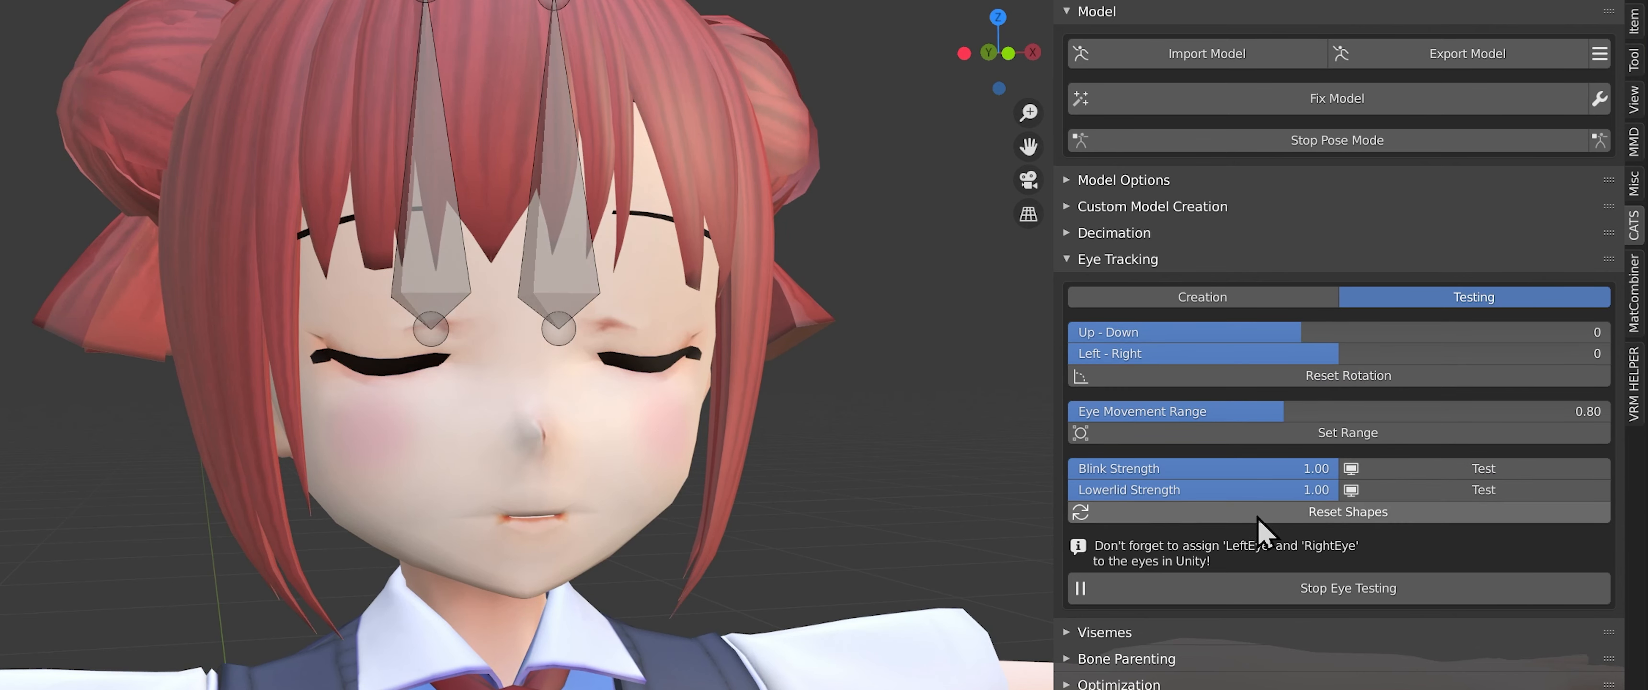
pyautogui.click(1326, 515)
pyautogui.click(1284, 594)
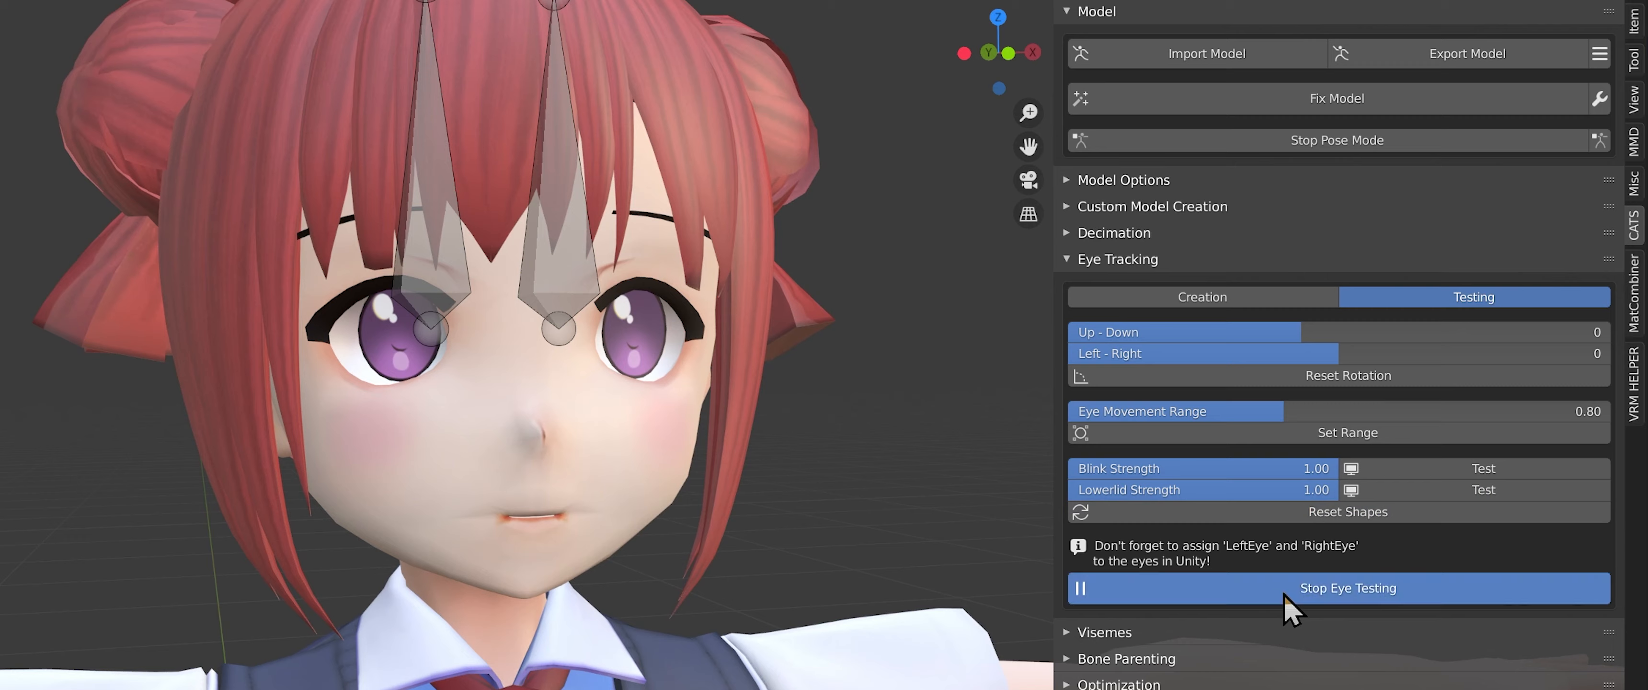
# Step: Create visemes with AA set to Face.M_F00_000_00_Fcl_MTH_A, OH to Face.M_F00_000_00_Fcl_MTH_O and CH to Face.M_F00_000_00_Fcl_MTH_I
pyautogui.click(840, 146)
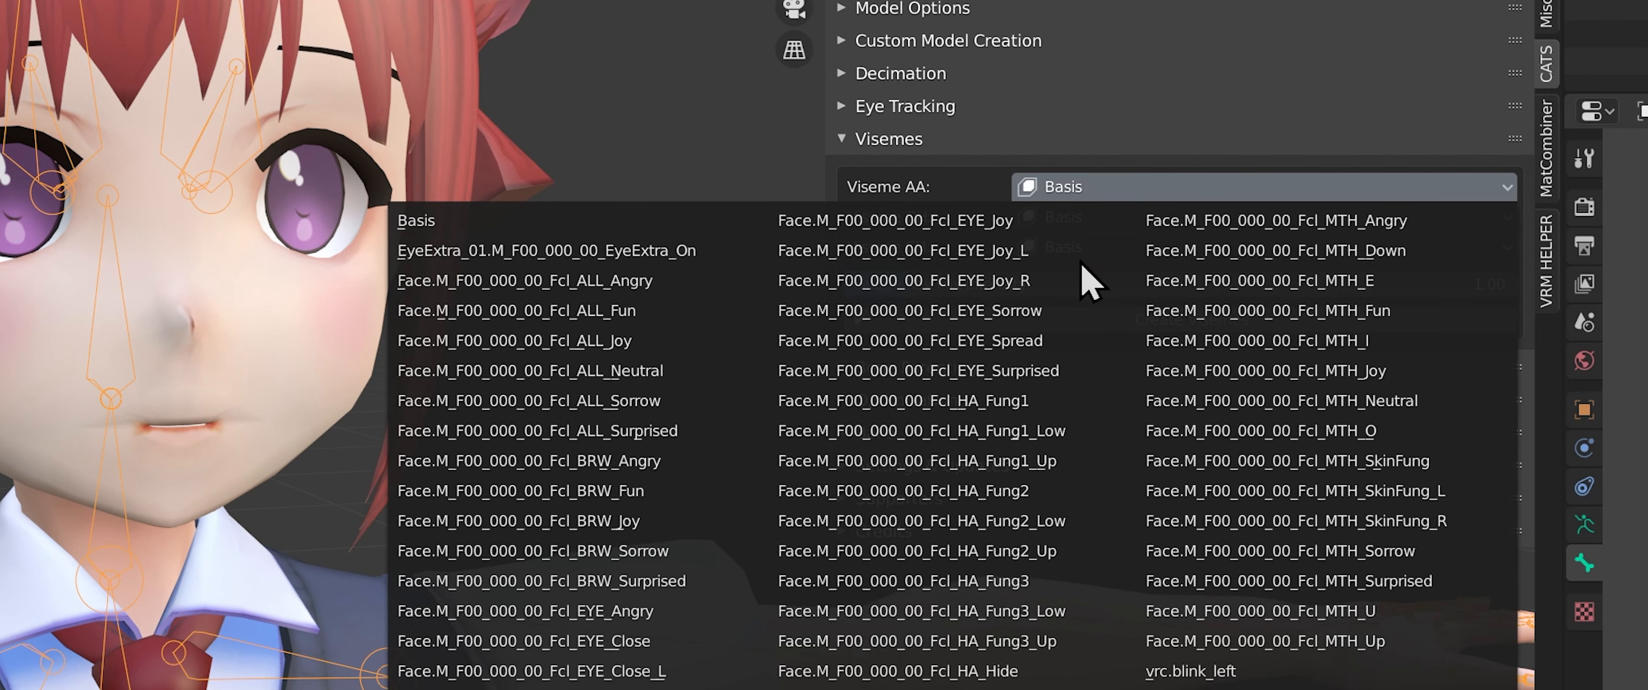
pyautogui.click(909, 688)
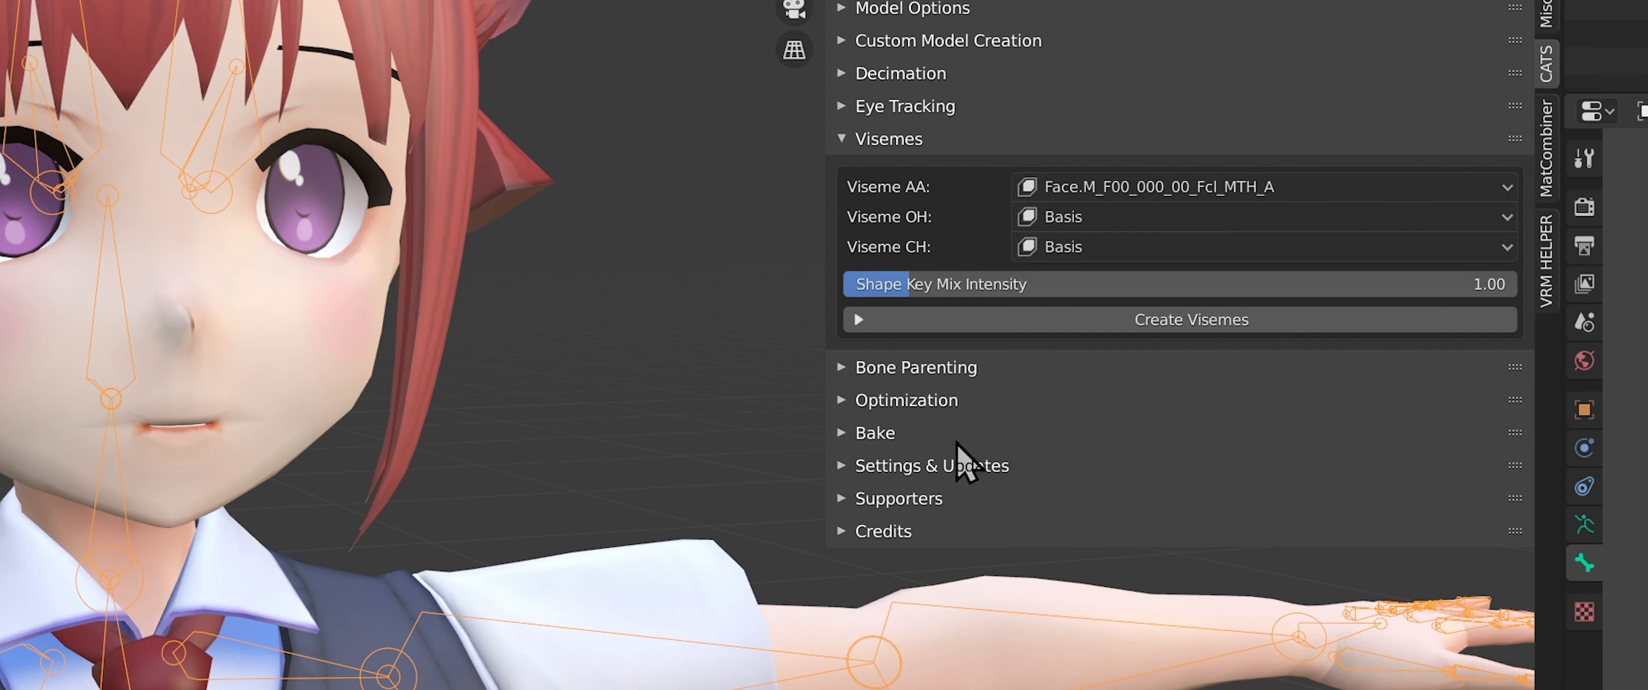
pyautogui.click(1091, 216)
pyautogui.click(1374, 462)
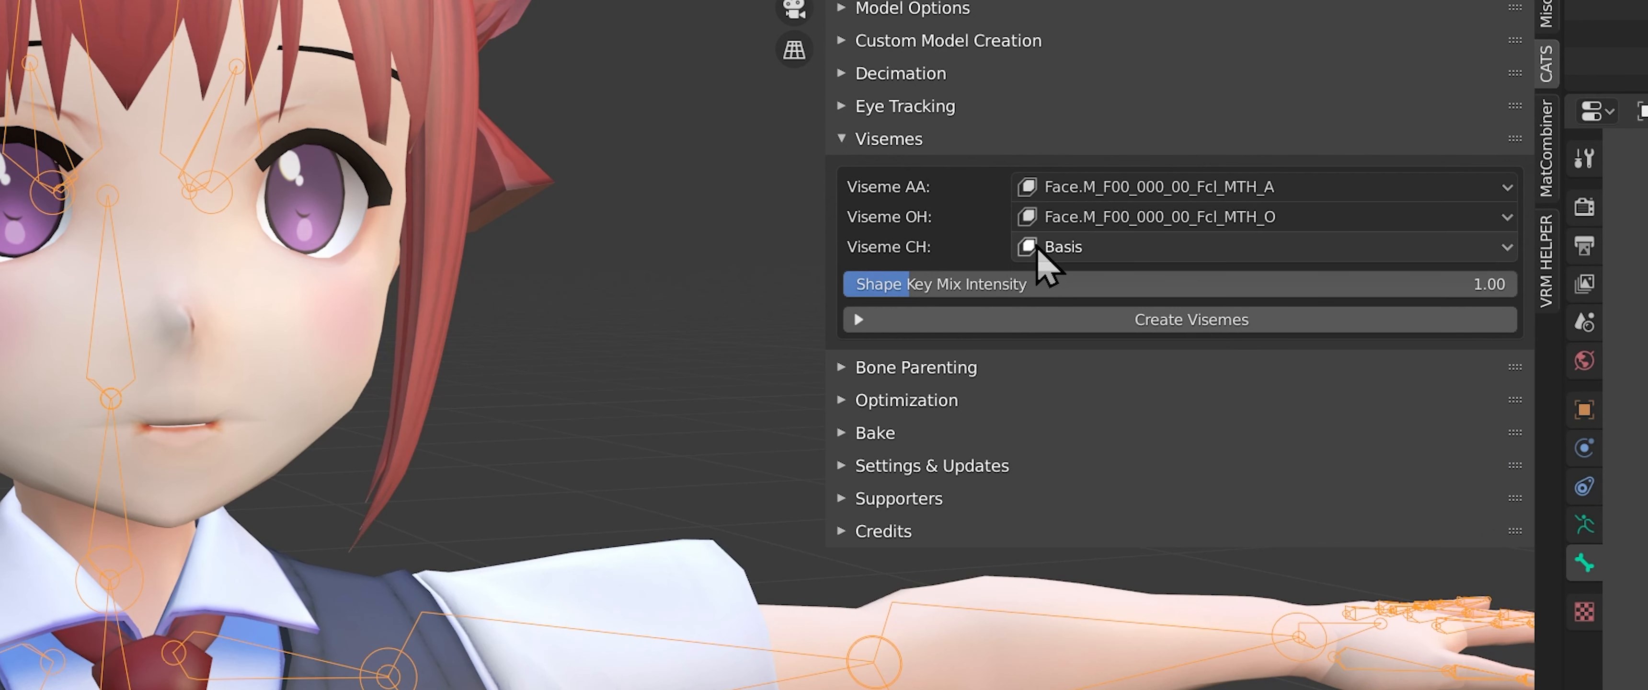
pyautogui.click(1044, 250)
pyautogui.click(1344, 401)
pyautogui.click(1085, 249)
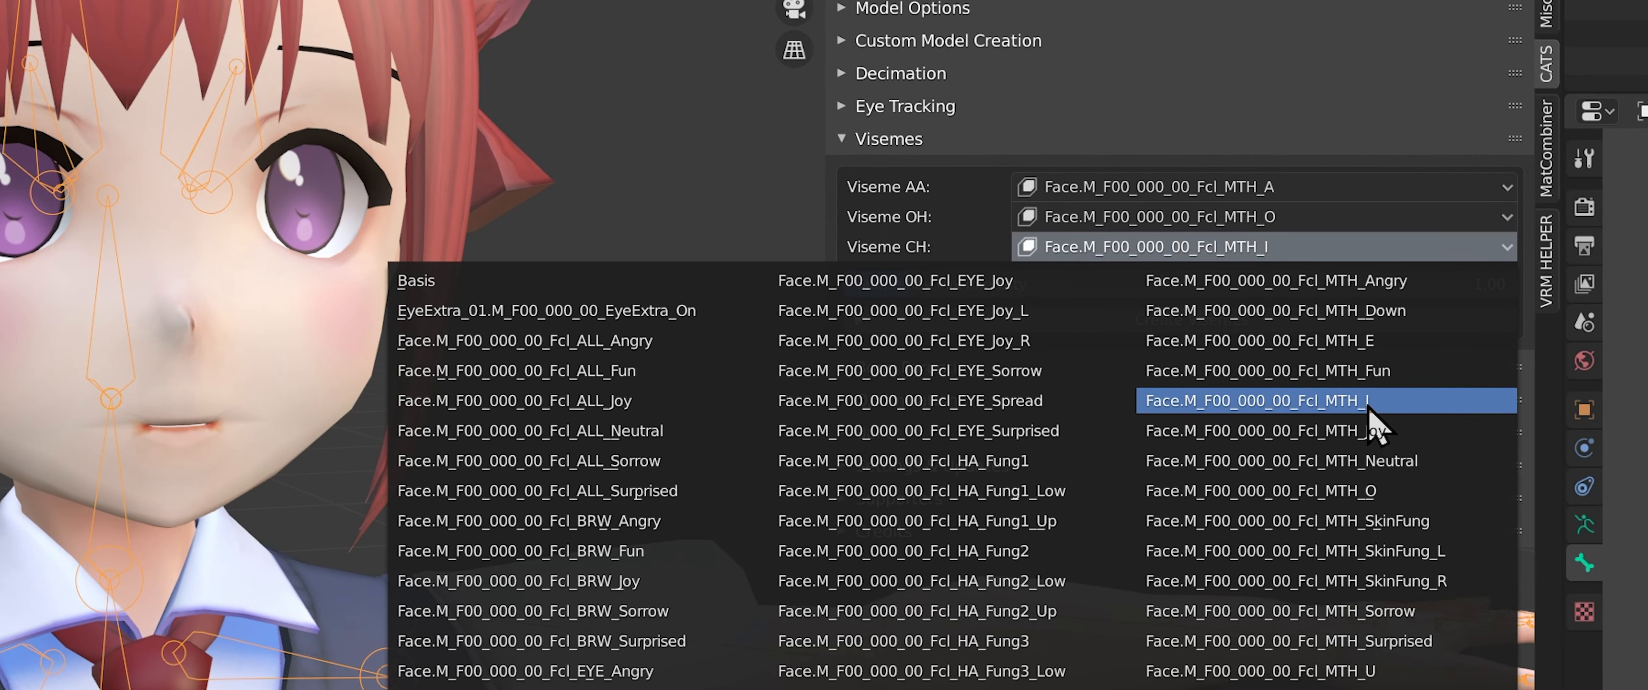
pyautogui.click(1367, 404)
pyautogui.click(1095, 324)
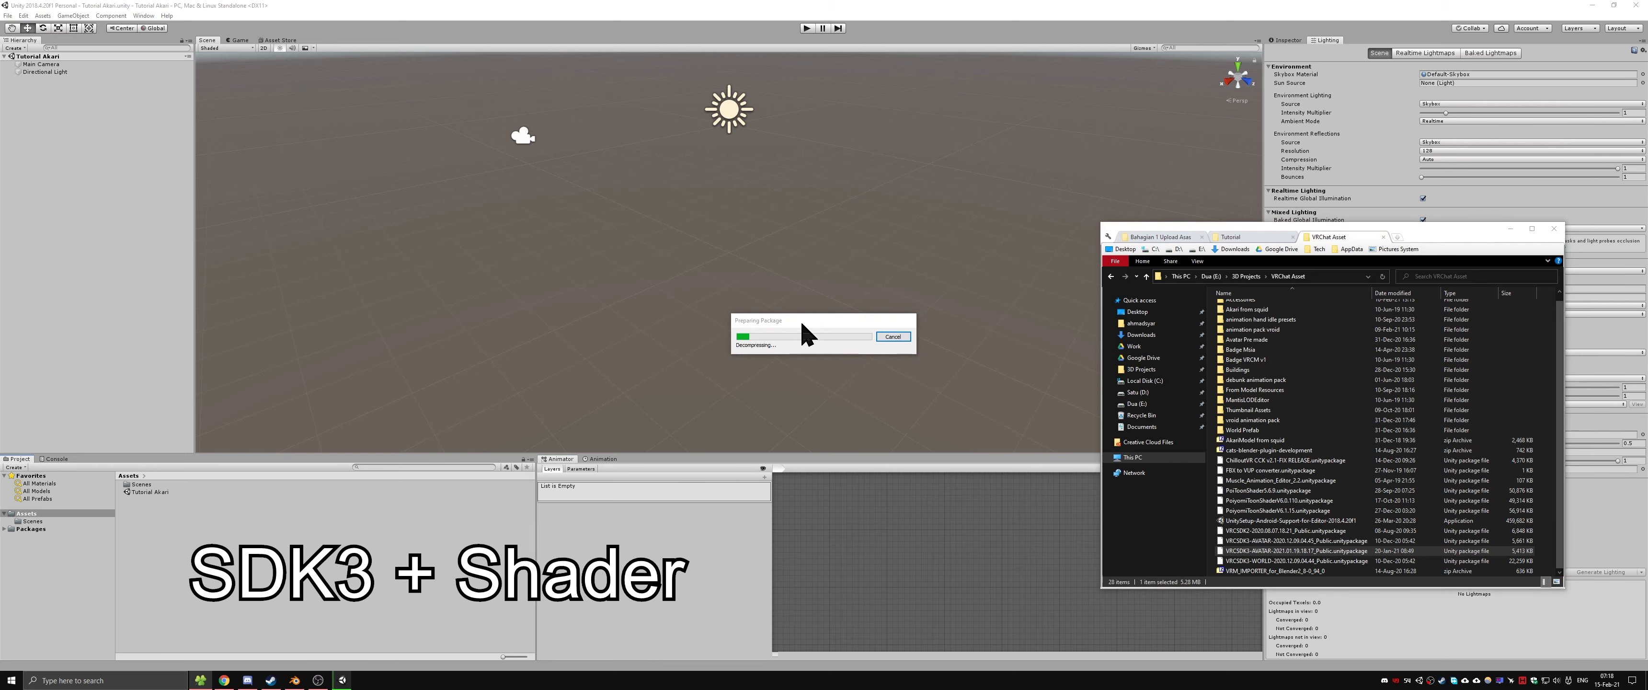
# Step: Switch to Unity, import the VRCSDK3 avatar package and save the scene as Tutorial Akari
pyautogui.click(801, 319)
pyautogui.click(8, 15)
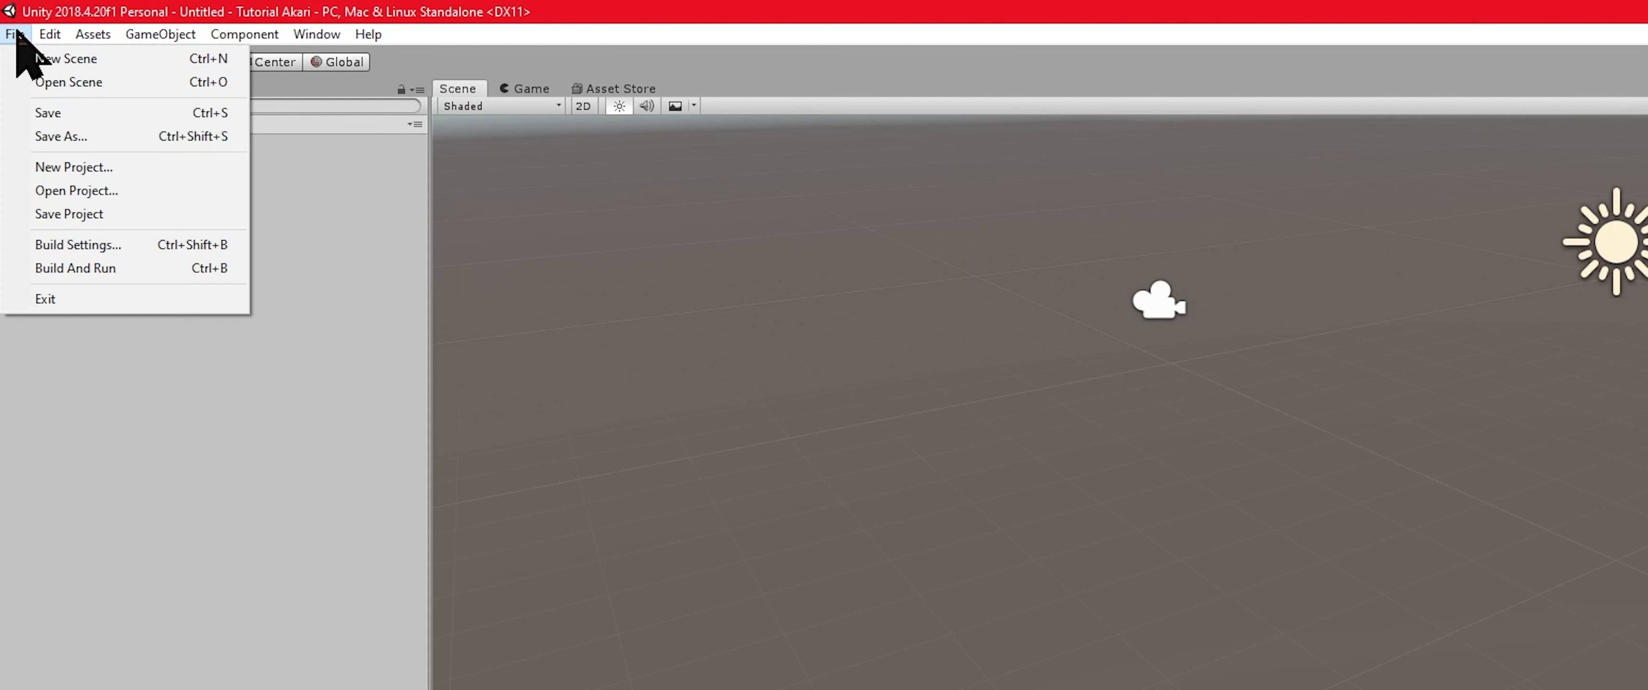
pyautogui.click(19, 24)
pyautogui.hotkey('ctrl', 's')
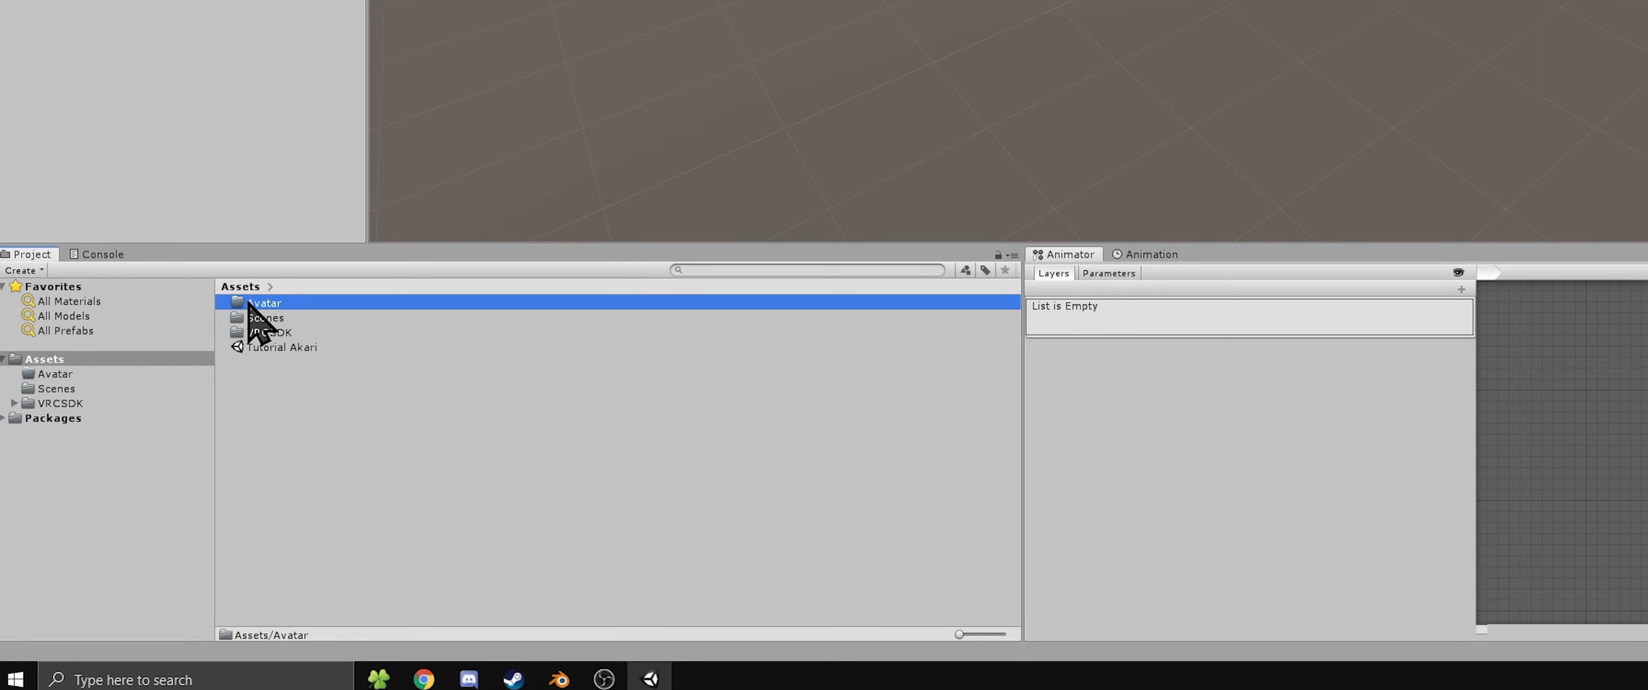
# Step: Import the Tutorial Akari model and the Atlas_71511 texture into the Avatar assets folder
pyautogui.doubleClick(292, 305)
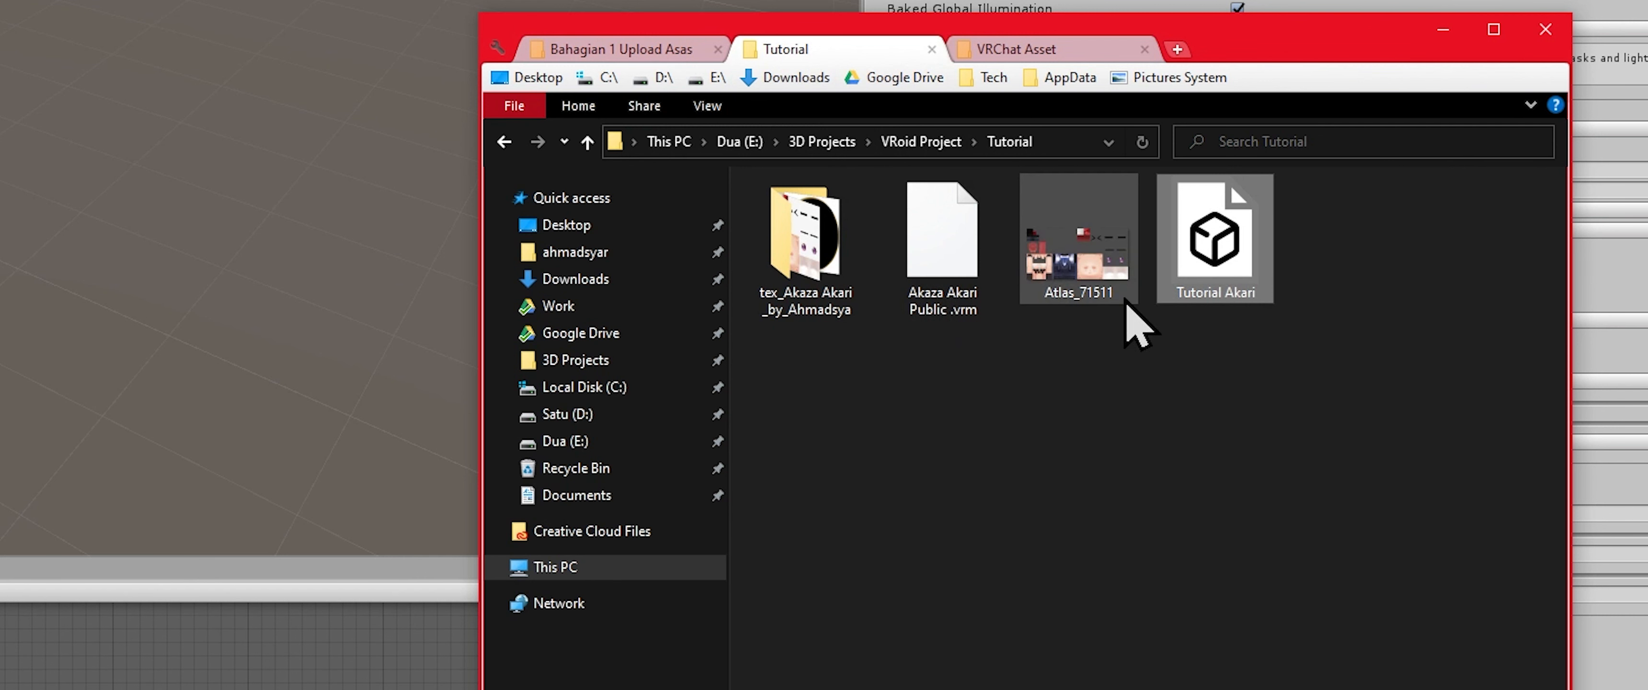
pyautogui.keyDown('ctrl'); pyautogui.click(1093, 263); pyautogui.keyUp('ctrl')
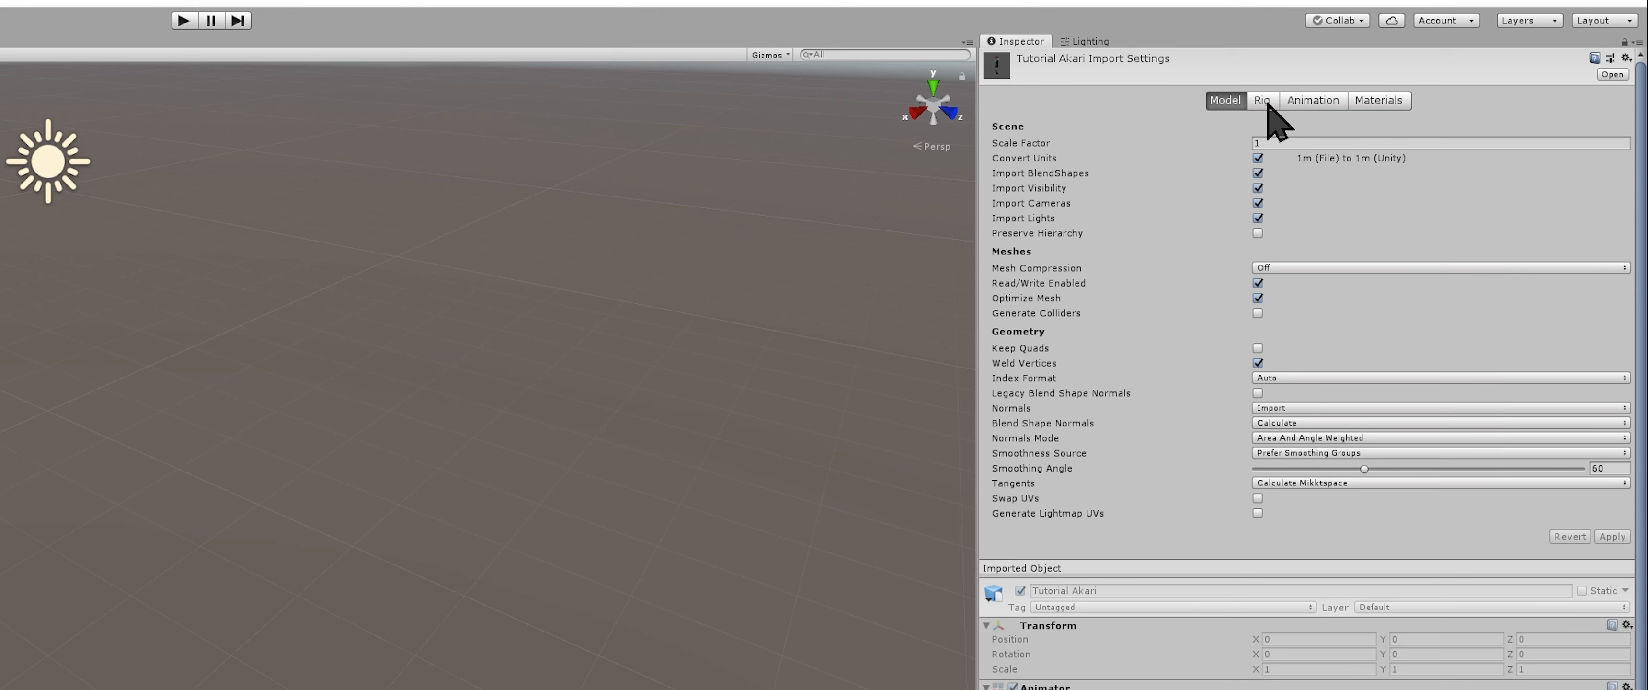
# Step: Set the animation type of the Tutorial Akari model's rig to Humanoid
pyautogui.click(1263, 101)
pyautogui.click(1293, 124)
pyautogui.click(1304, 200)
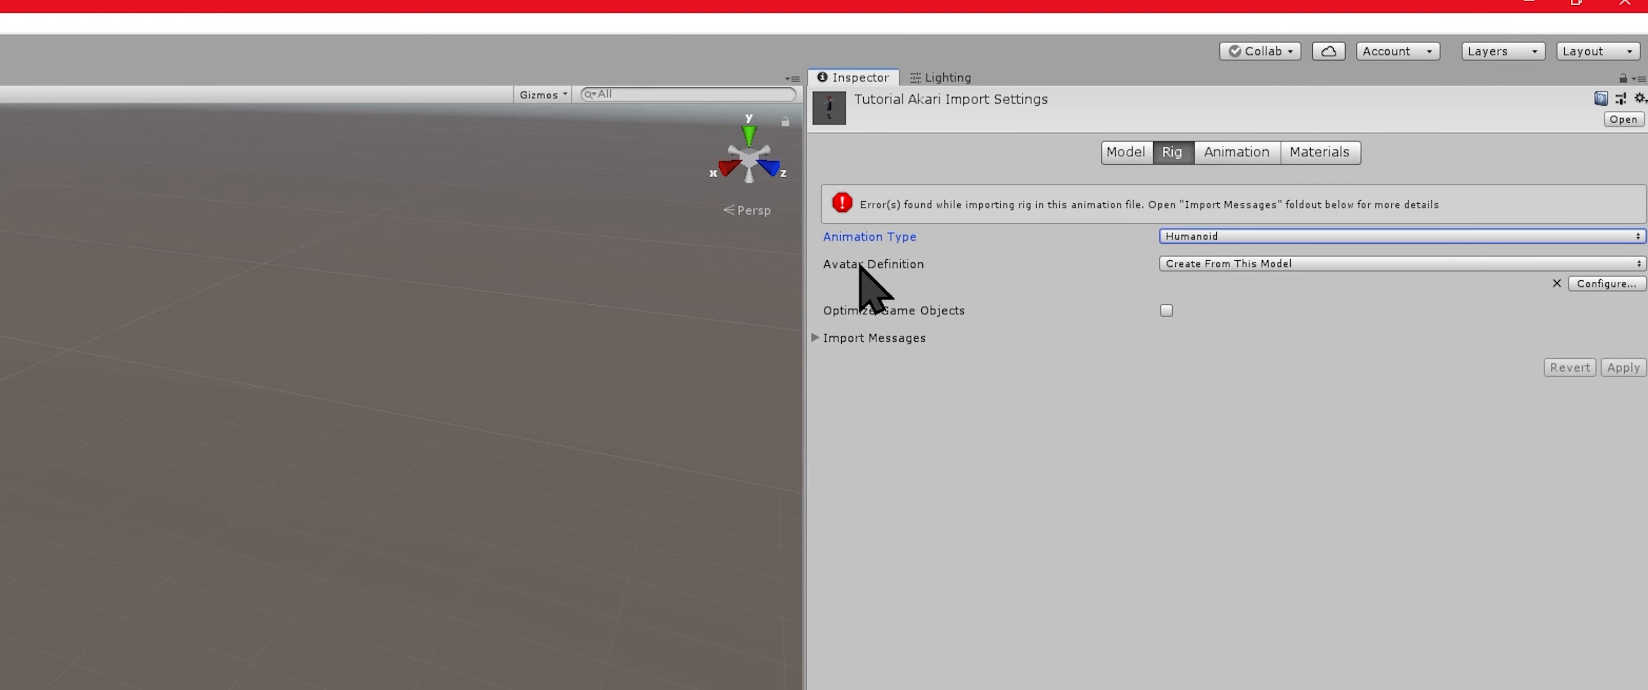
# Step: Read the rig import messages, then configure the humanoid avatar and clear the duplicate LeftEye transform from the Jaw bone
pyautogui.click(817, 338)
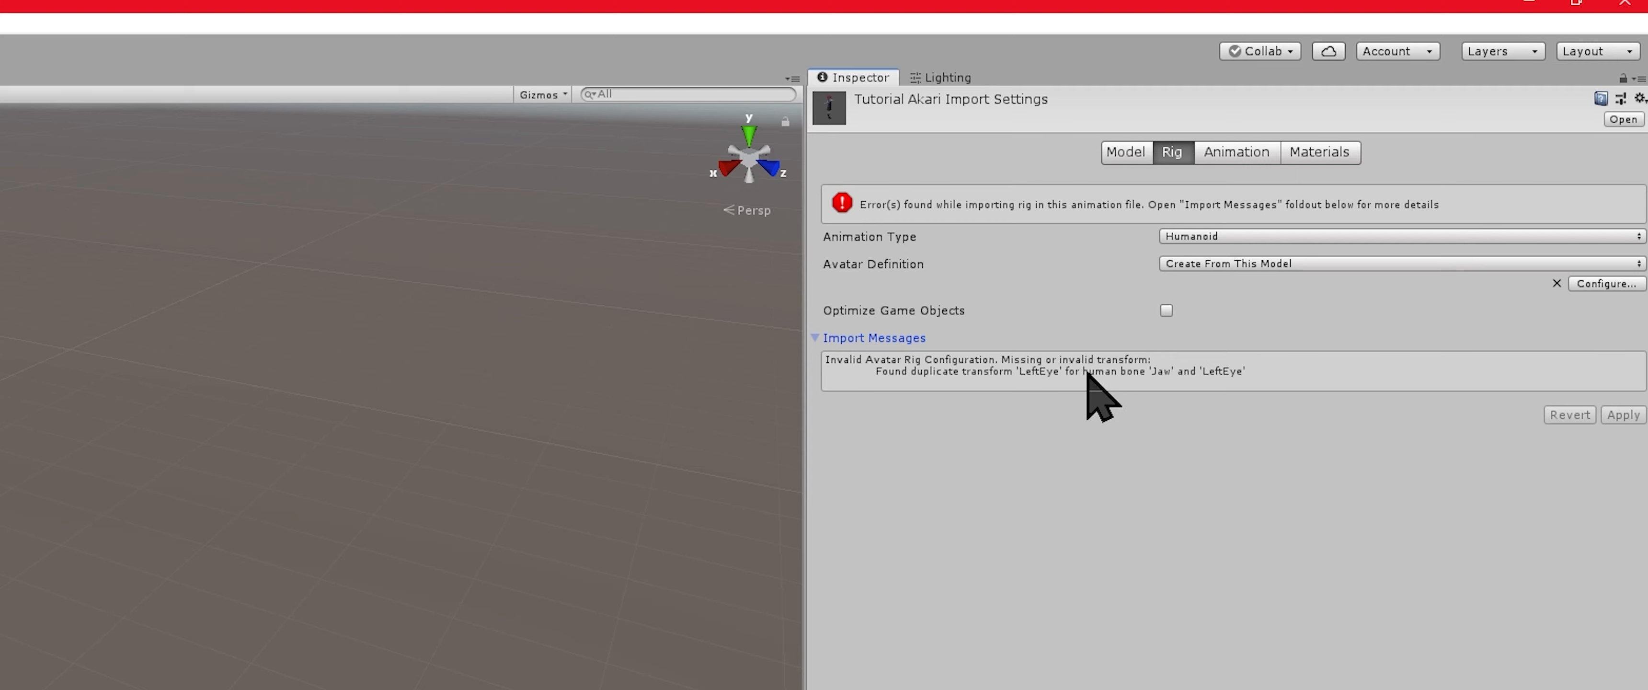
pyautogui.click(1606, 283)
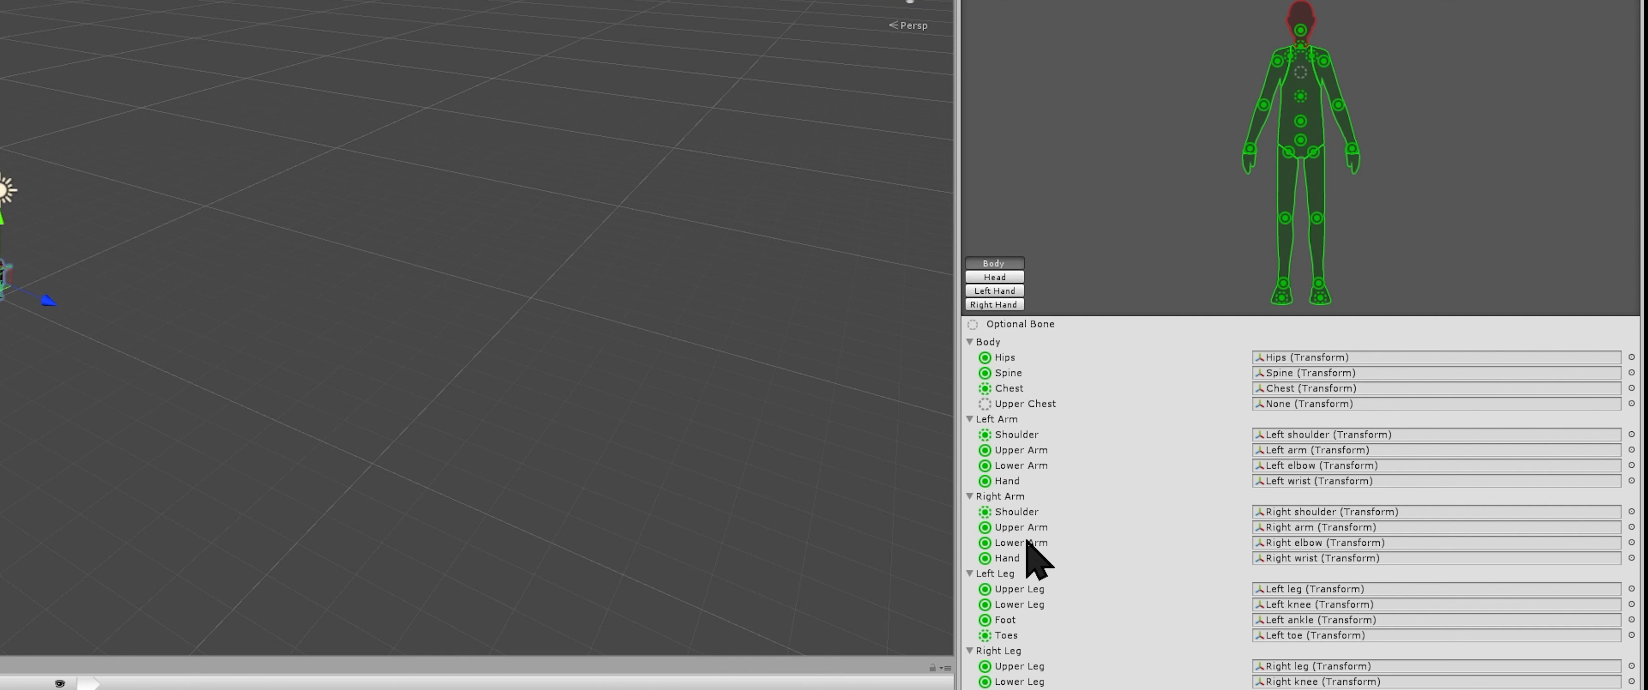
pyautogui.click(995, 277)
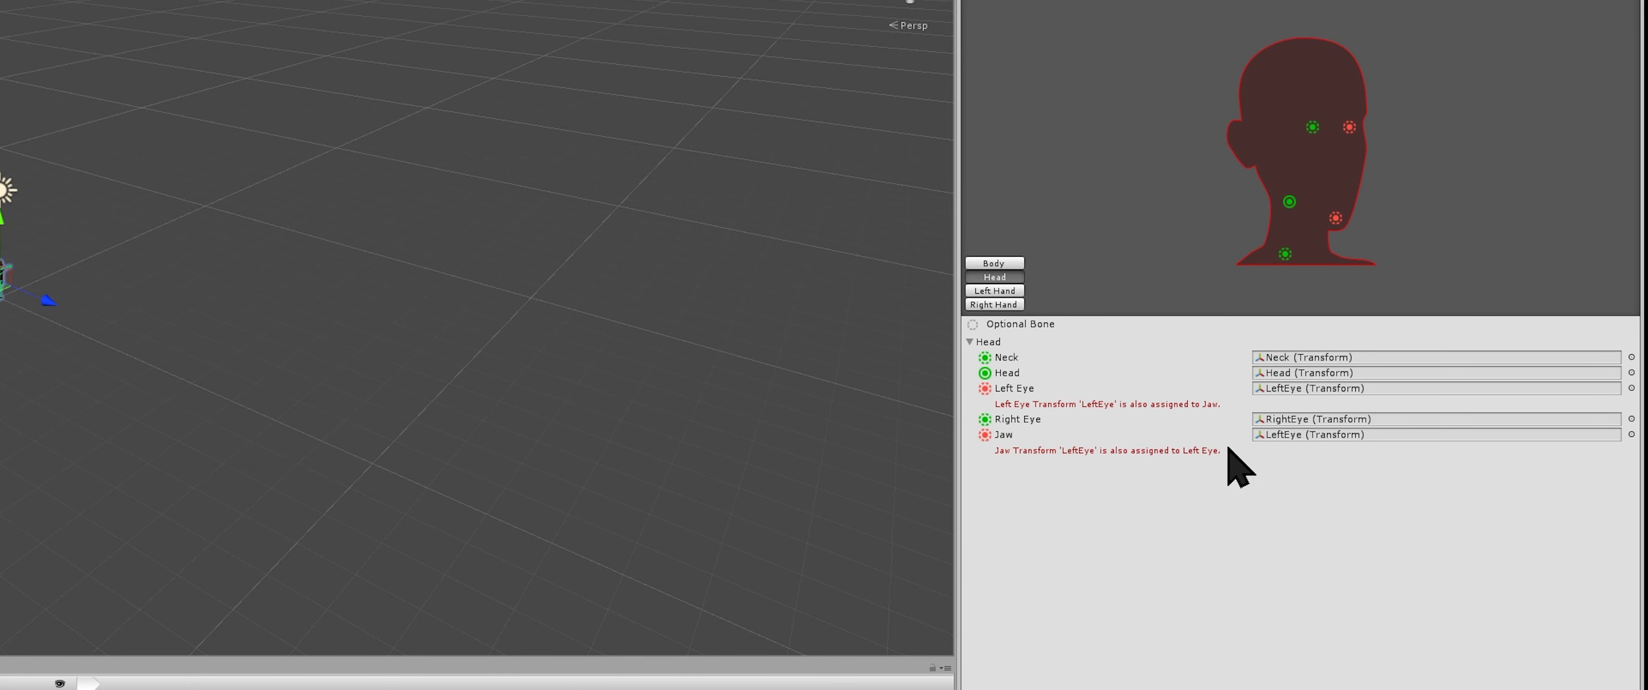
pyautogui.click(982, 437)
pyautogui.press('Delete')
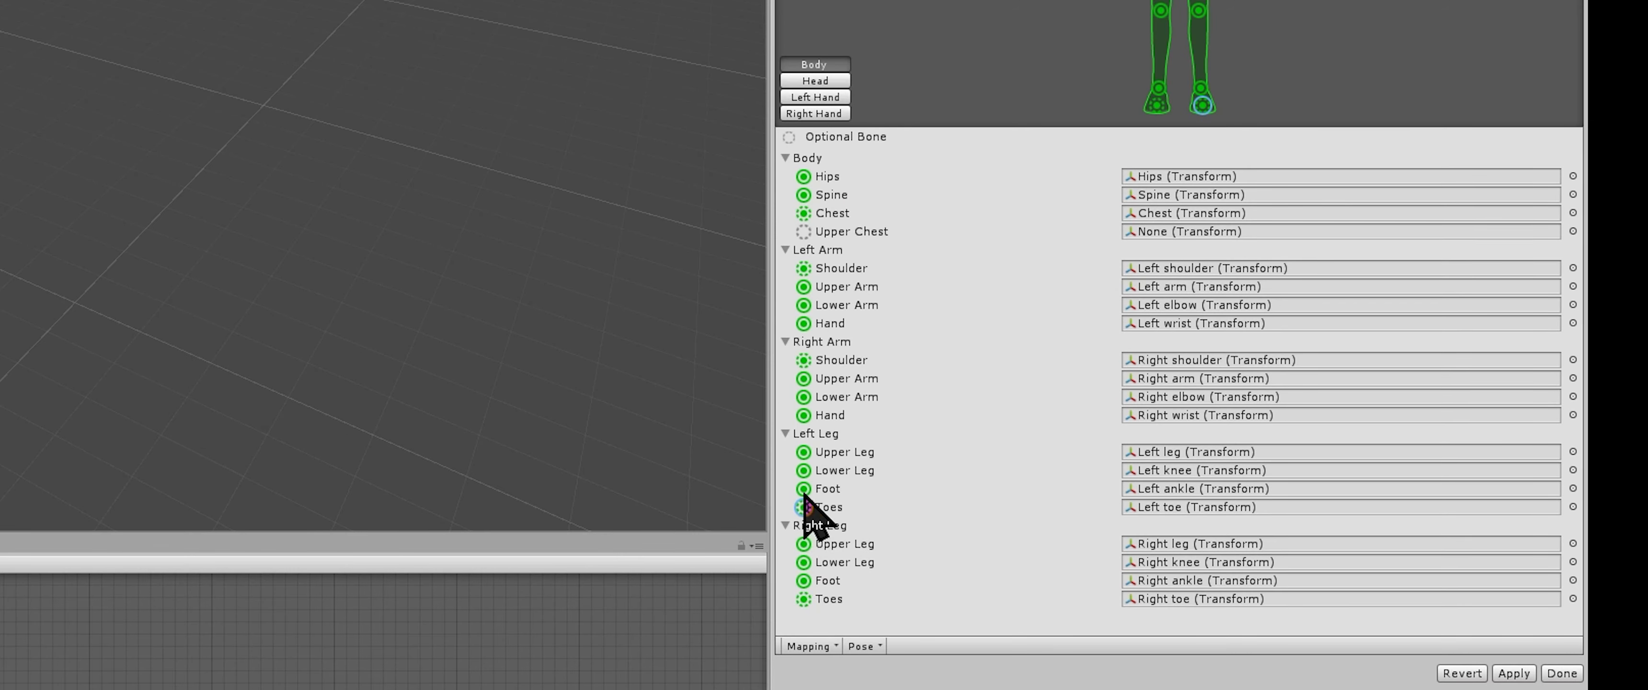
# Step: Clear the left and right Toes bone mappings and apply the avatar rig configuration
pyautogui.click(803, 489)
pyautogui.click(803, 507)
pyautogui.press('Delete')
pyautogui.click(803, 598)
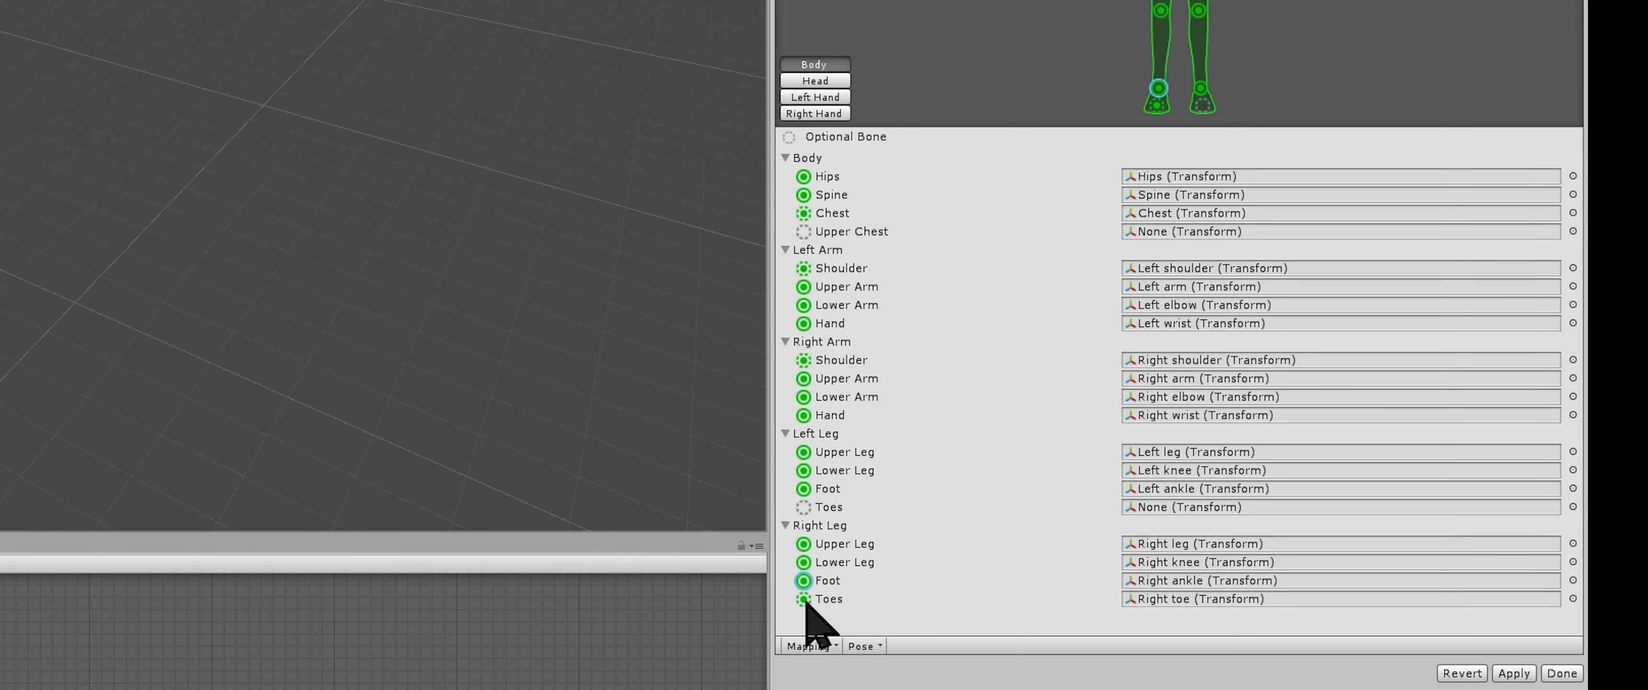
pyautogui.press('Delete')
pyautogui.click(1514, 673)
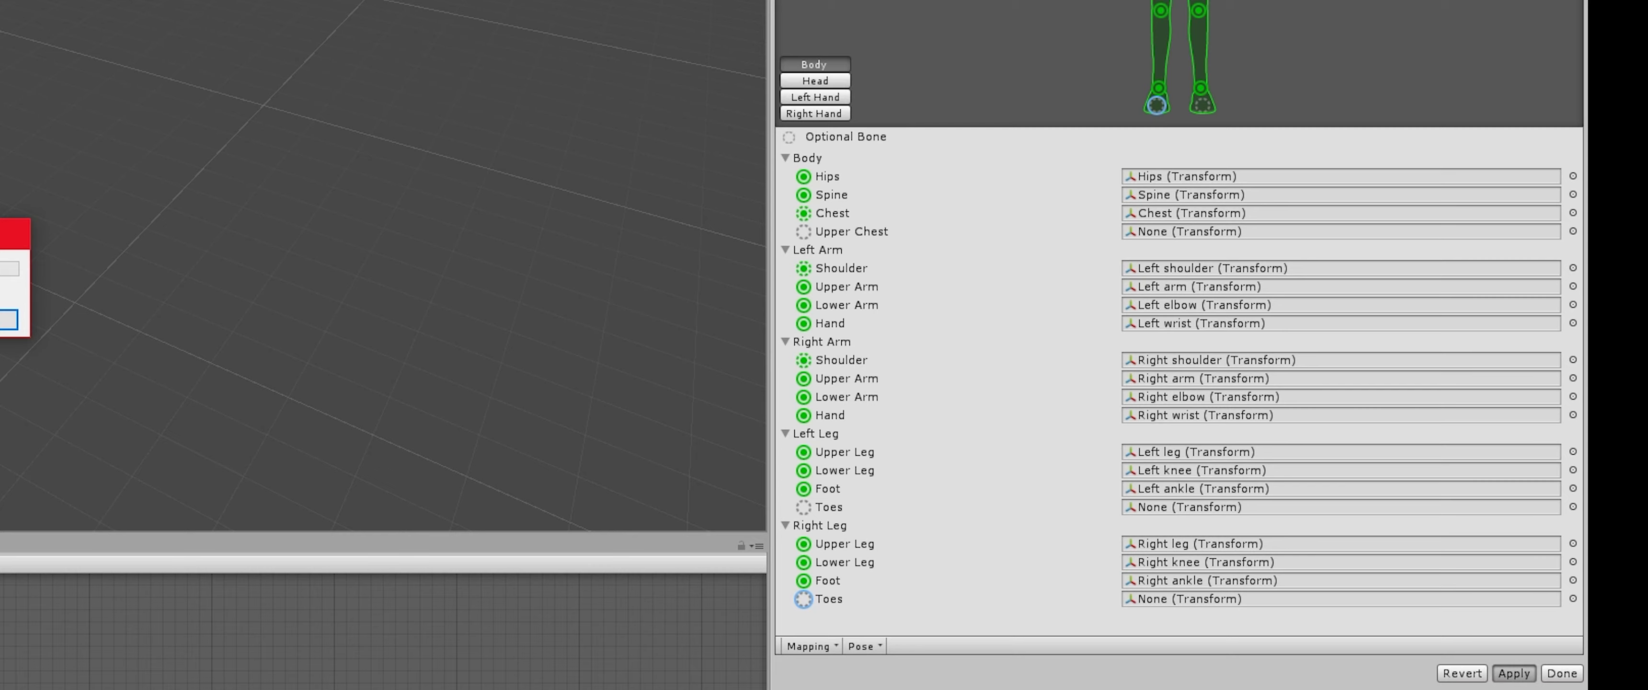
pyautogui.click(1561, 672)
# Step: Place the Tutorial Akari model in the scene and add a VRC Avatar Descriptor component to it
pyautogui.moveTo(680, 677); pyautogui.dragTo(529, 55)
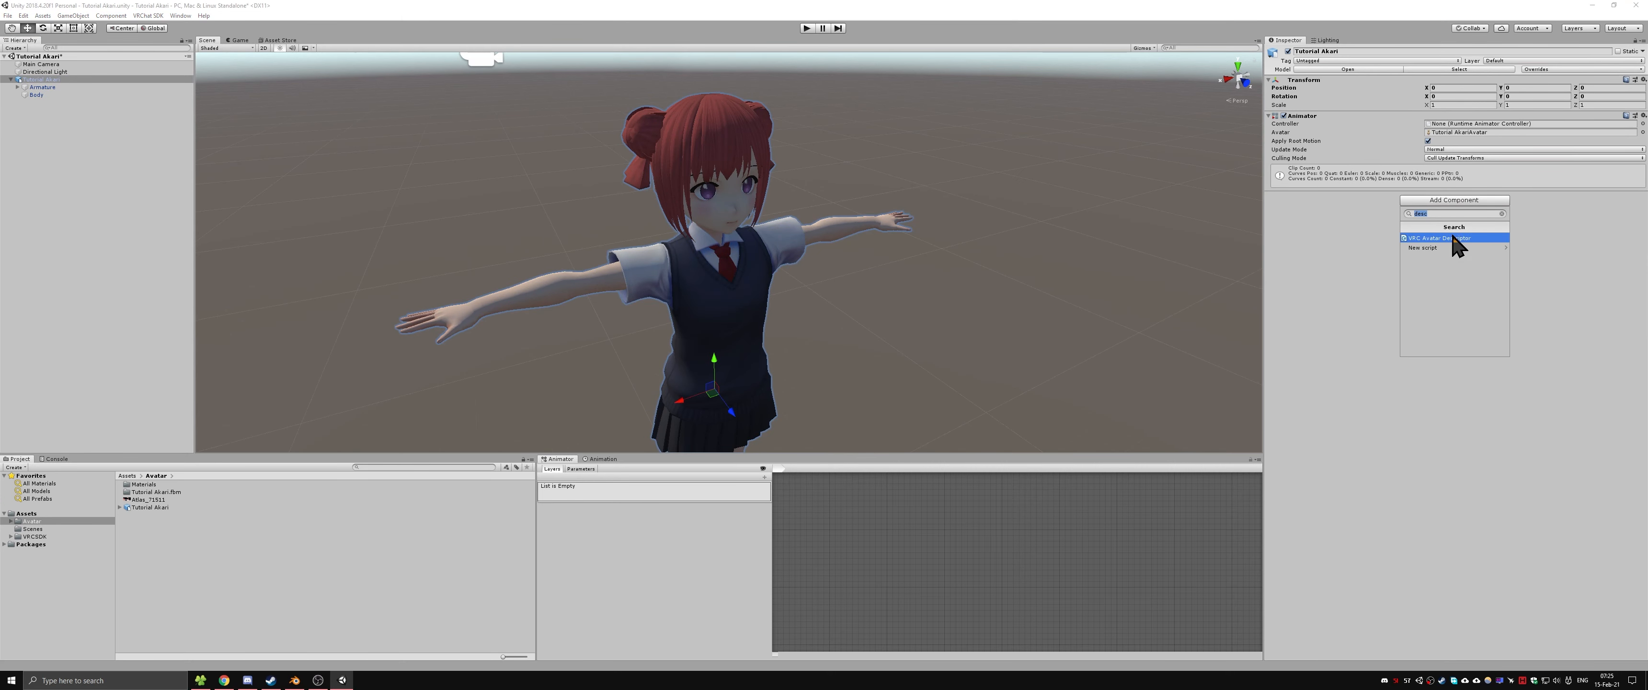
pyautogui.click(1453, 239)
# Step: Place the avatar's view position between its eyes, at about Y 0.92 and Z 0.06
pyautogui.click(1632, 211)
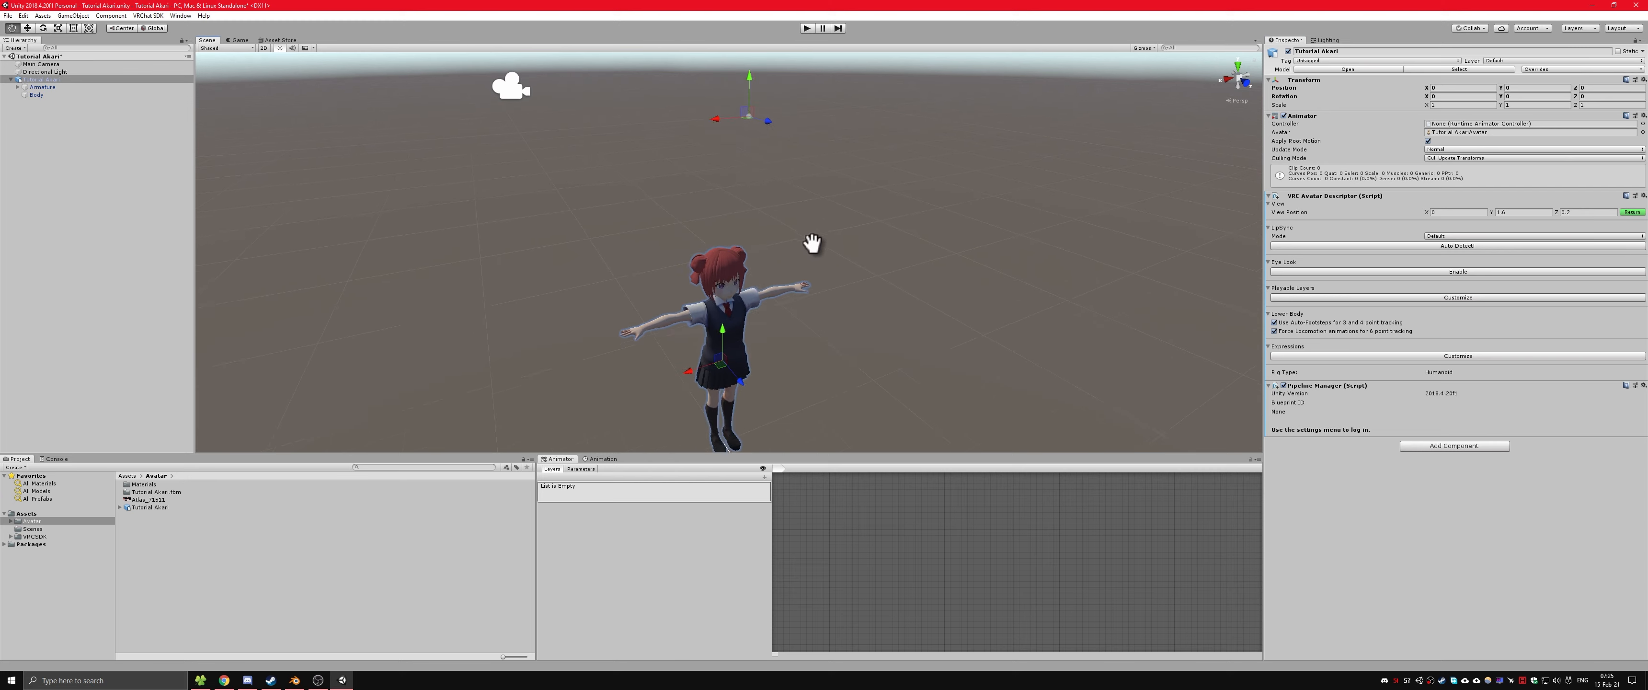
pyautogui.moveTo(813, 244); pyautogui.dragTo(810, 252, button='middle')
pyautogui.moveTo(750, 86); pyautogui.dragTo(775, 302)
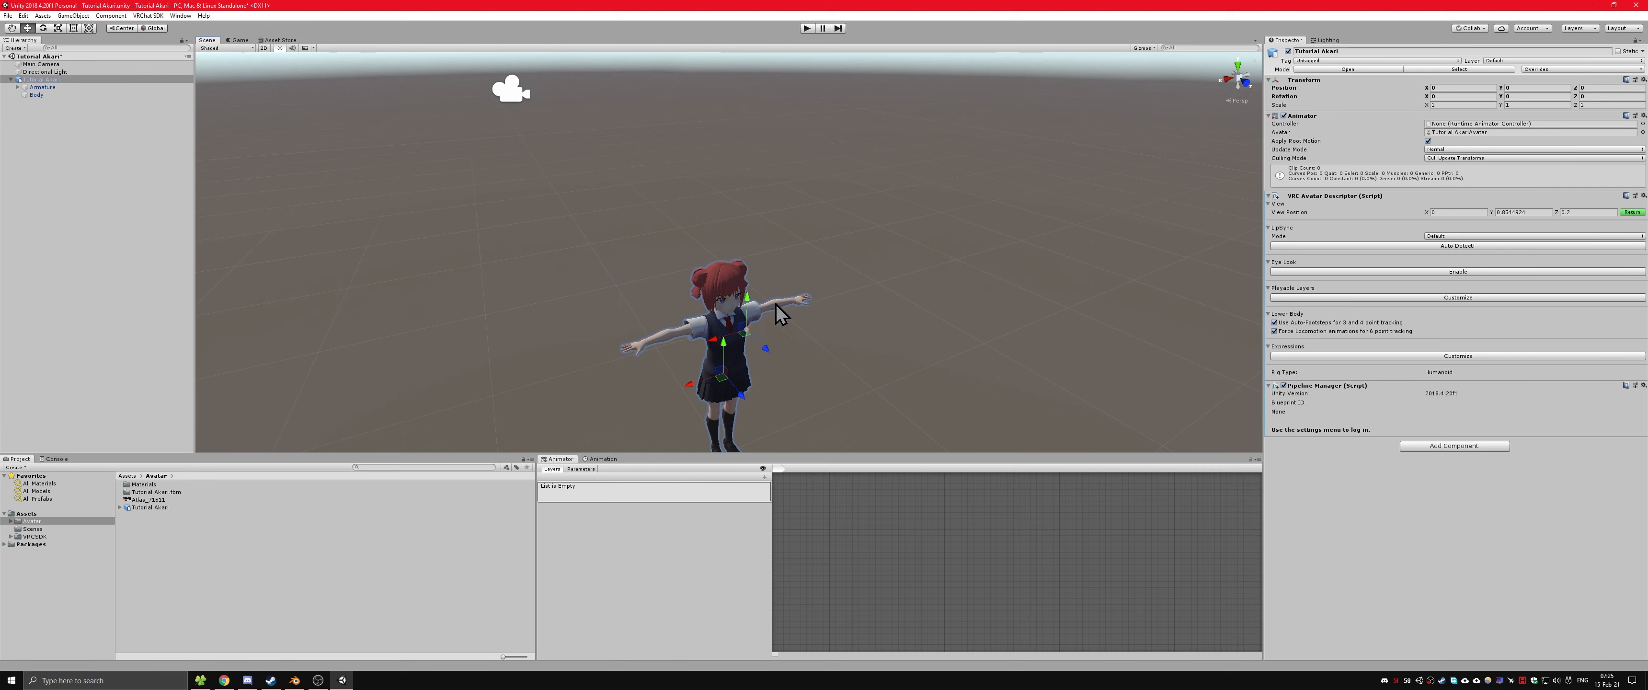
pyautogui.scroll(5, 773, 299)
pyautogui.moveTo(710, 170); pyautogui.dragTo(712, 152)
pyautogui.scroll(5, 735, 167)
pyautogui.moveTo(763, 189); pyautogui.dragTo(794, 240, button='middle')
pyautogui.moveTo(744, 179); pyautogui.dragTo(744, 198)
pyautogui.moveTo(761, 247); pyautogui.dragTo(754, 242)
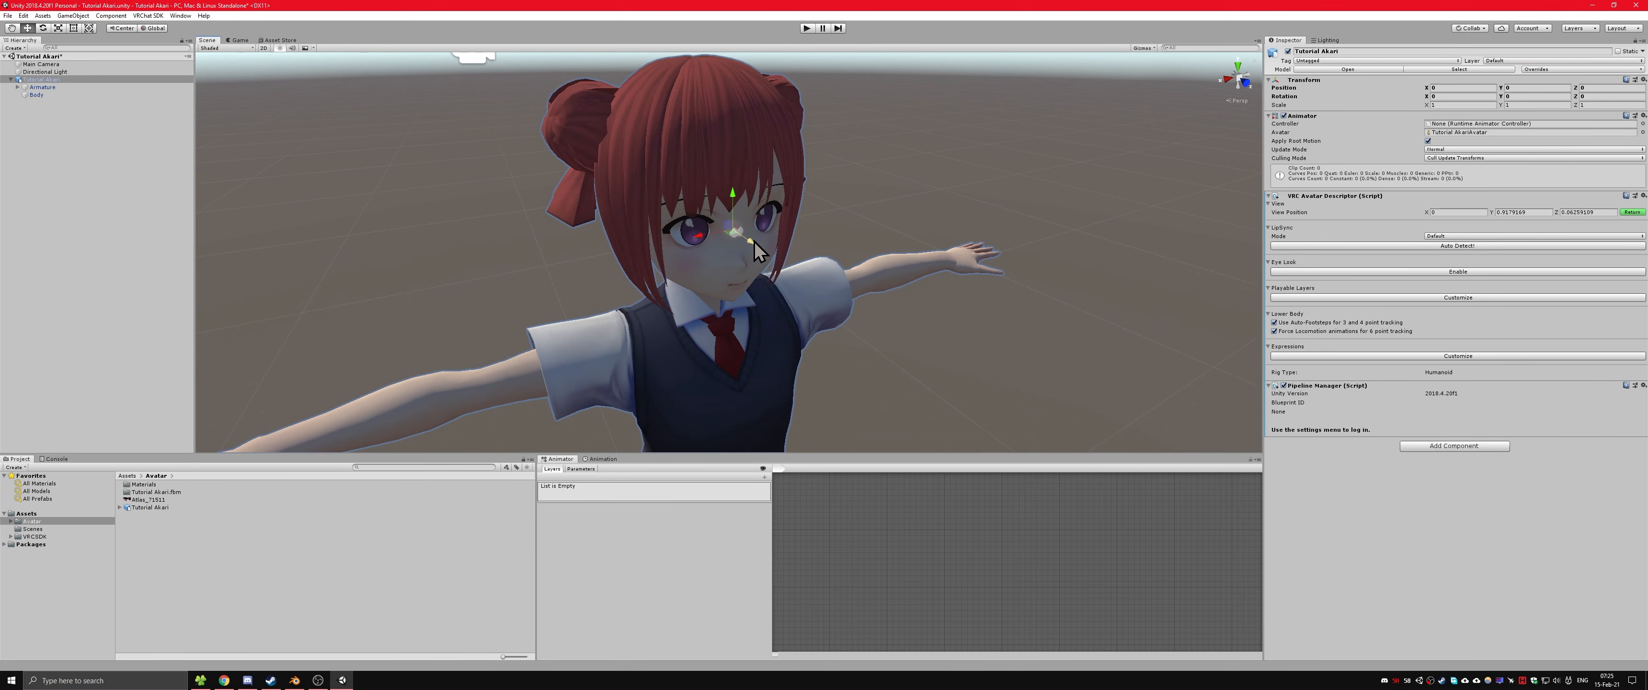
pyautogui.click(1630, 211)
# Step: Auto-detect the avatar's lip sync visemes and enable Eye Look
pyautogui.click(1456, 245)
pyautogui.click(1368, 399)
pyautogui.scroll(-3, 1606, 530)
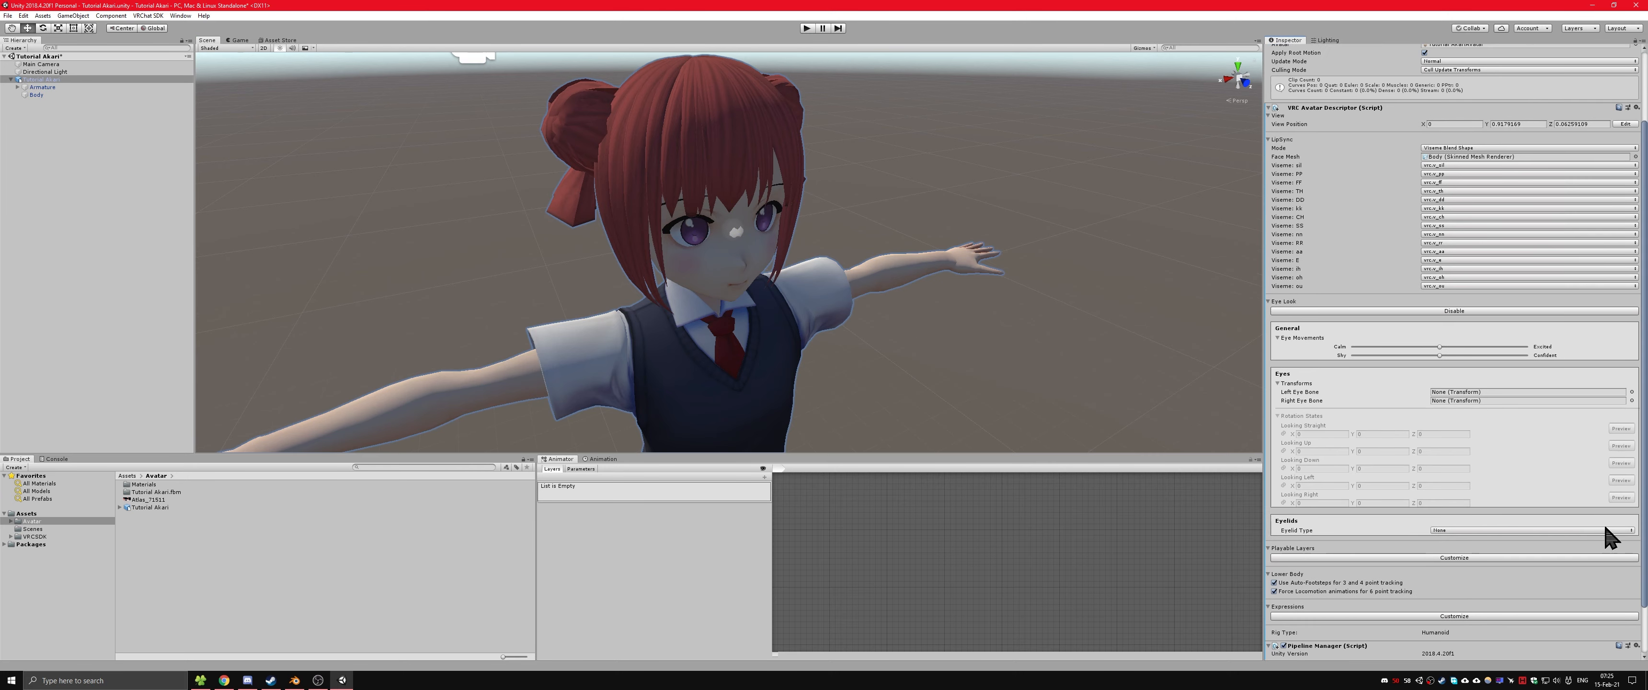
# Step: Assign the LeftEye and RightEye transforms as the left and right eye bones
pyautogui.click(1632, 392)
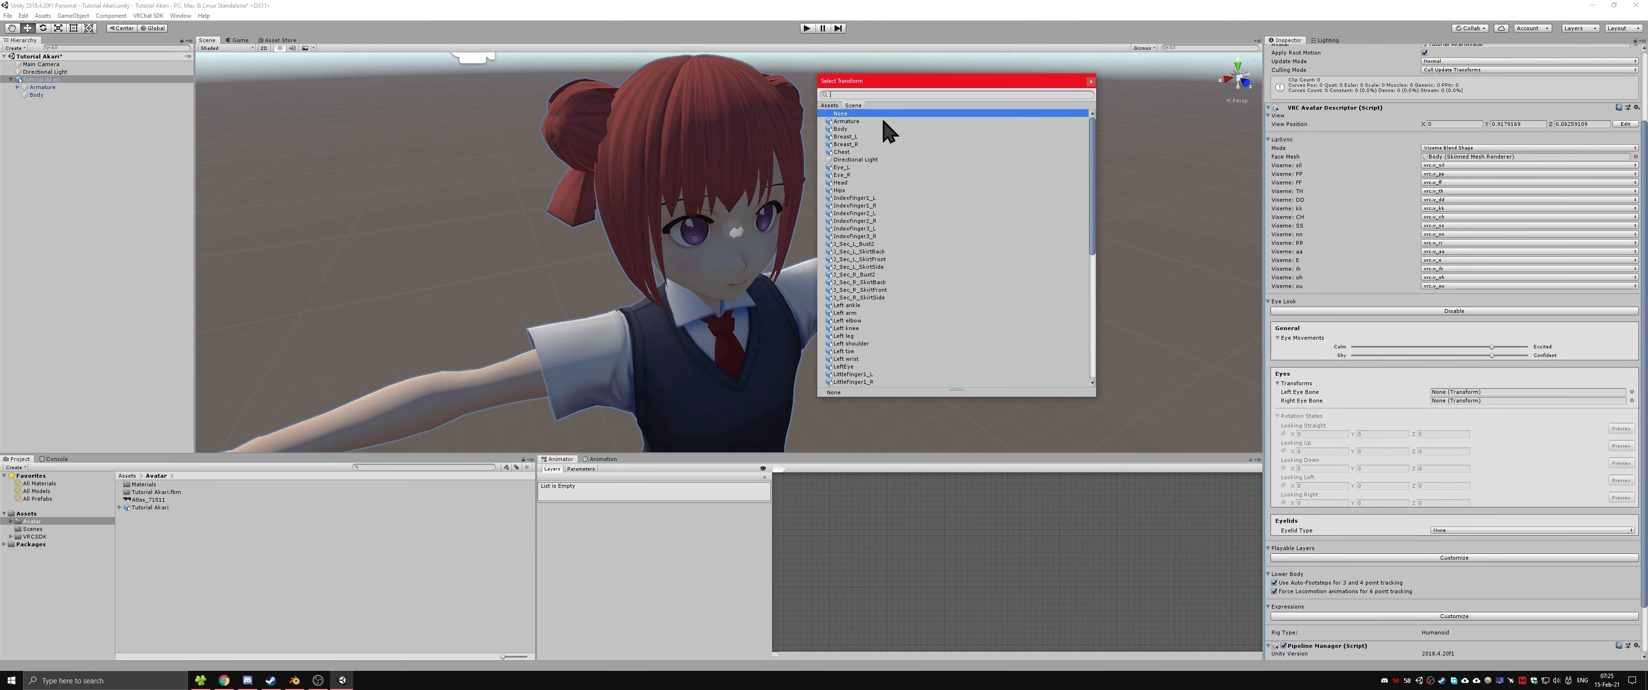
pyautogui.write('eye')
pyautogui.doubleClick(837, 136)
pyautogui.click(1633, 400)
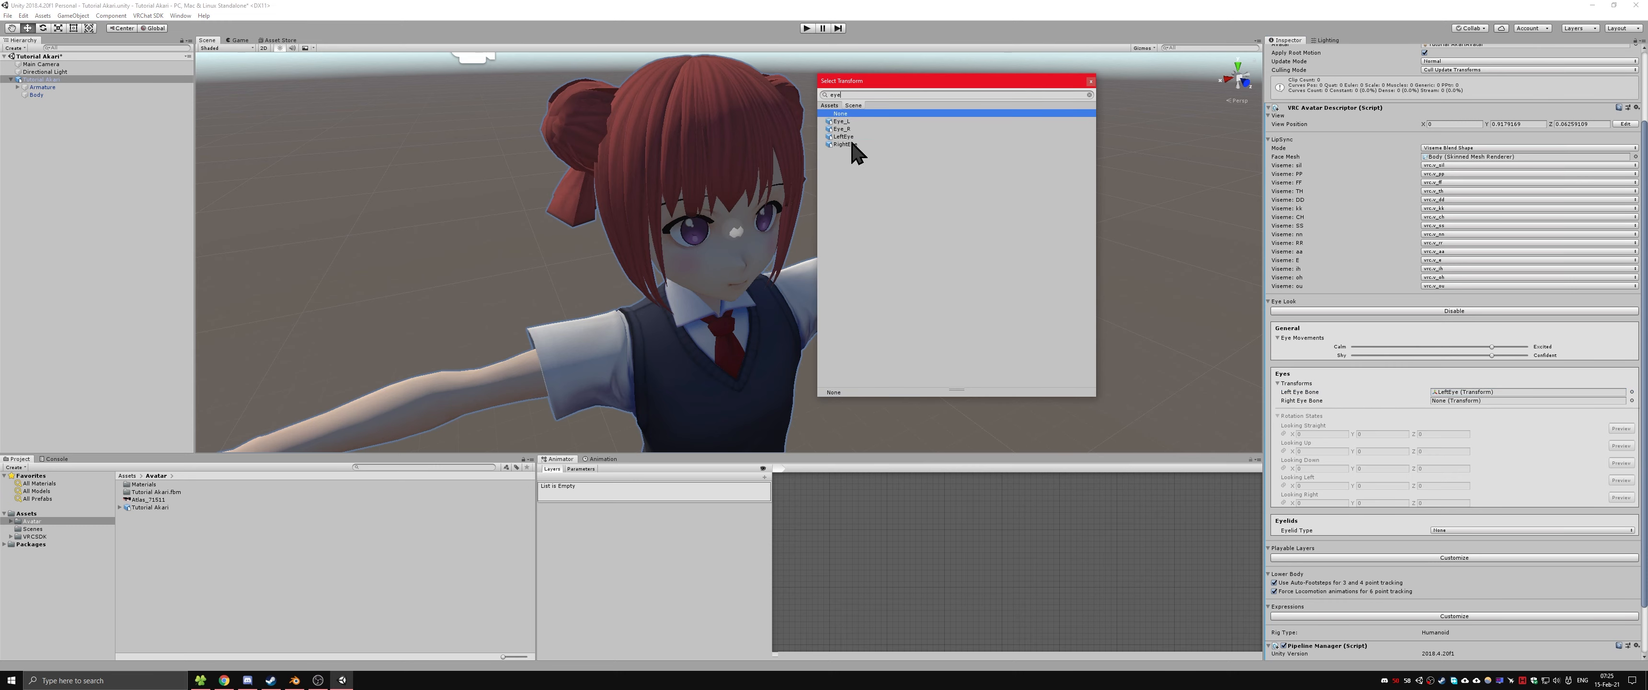
pyautogui.doubleClick(852, 145)
# Step: Set the X rotation of the eyes to -14 for Looking Up and 14 for Looking Down, previewing both states
pyautogui.scroll(-2, 1291, 364)
pyautogui.click(1316, 392)
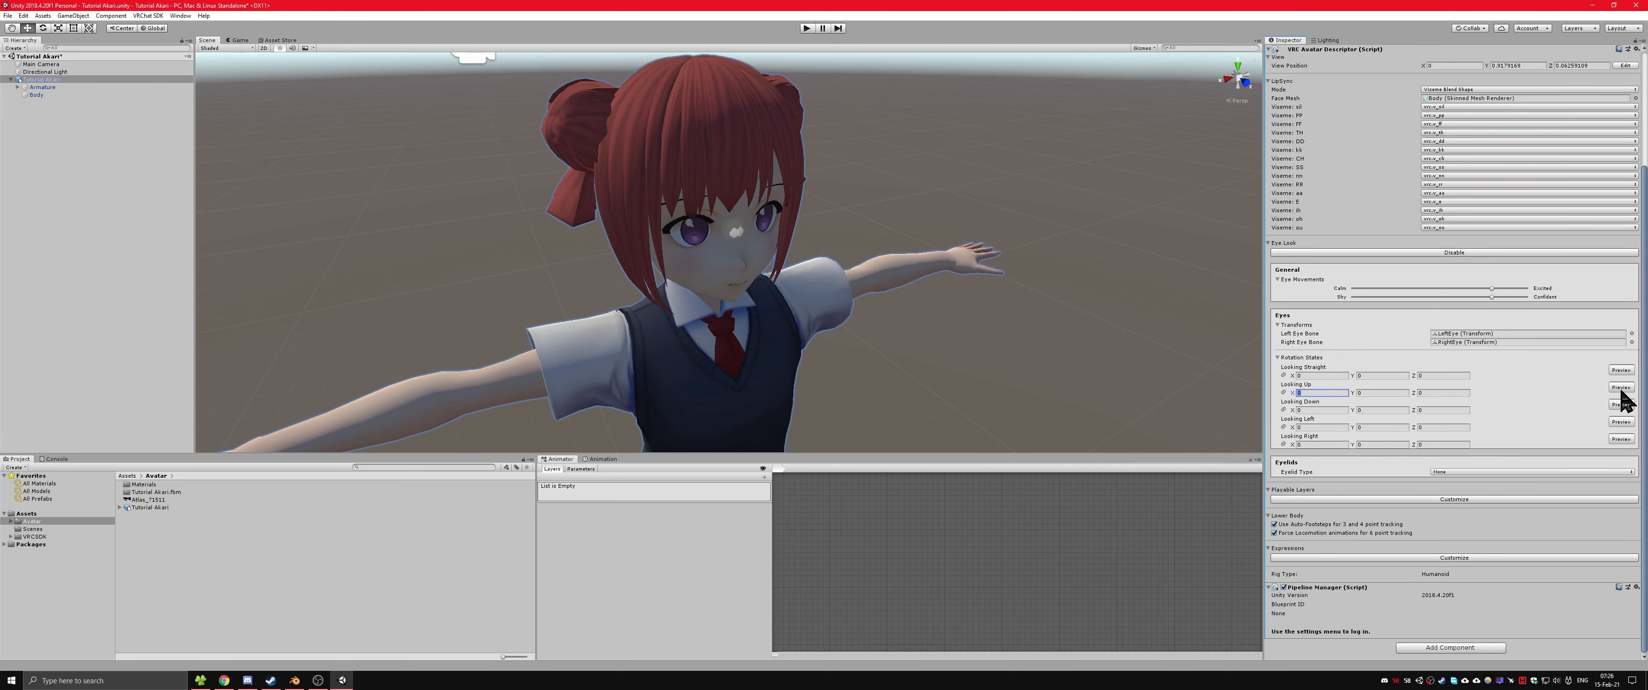
pyautogui.click(1621, 370)
pyautogui.click(1625, 390)
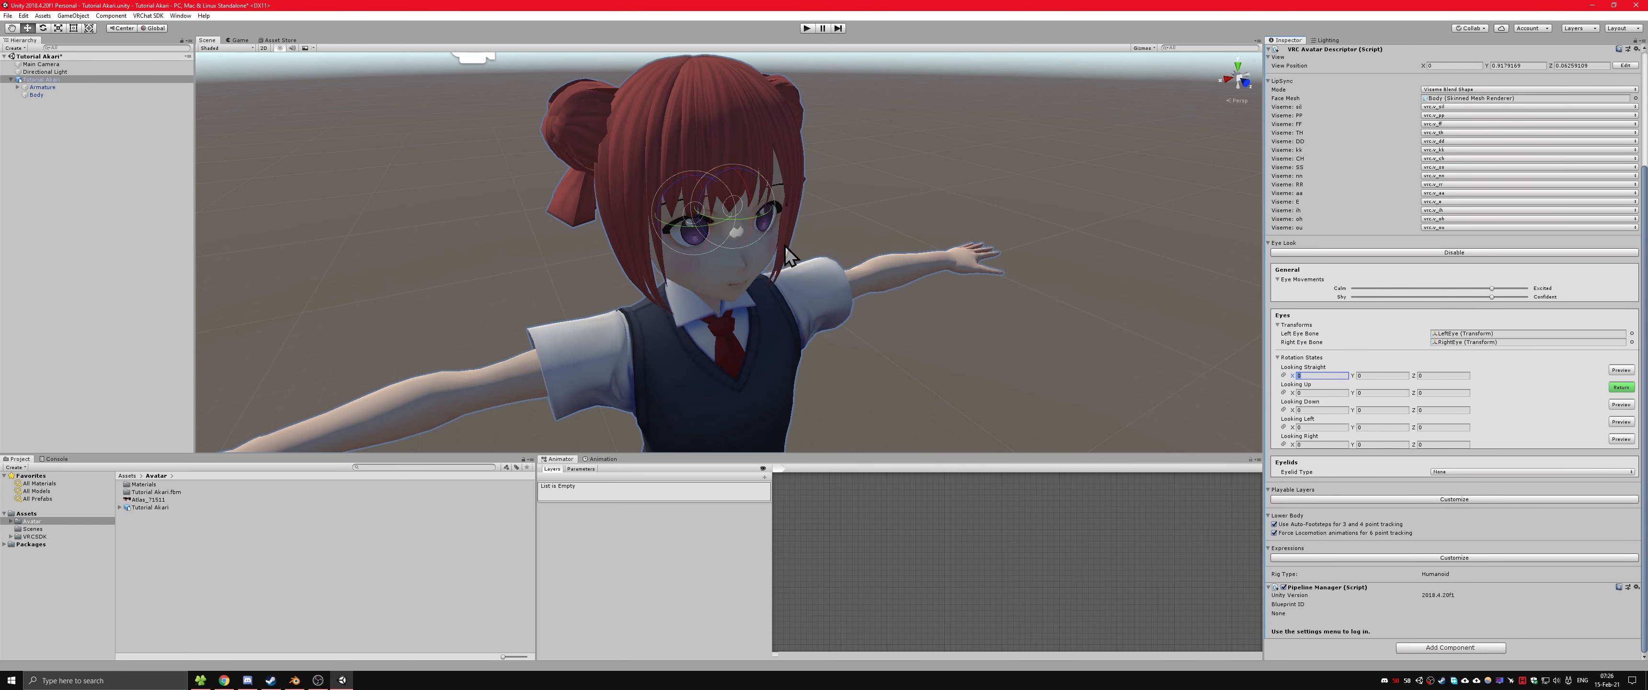
pyautogui.click(1324, 393)
pyautogui.write('-14')
pyautogui.scroll(10, 807, 215)
pyautogui.moveTo(808, 214); pyautogui.dragTo(790, 288, button='middle')
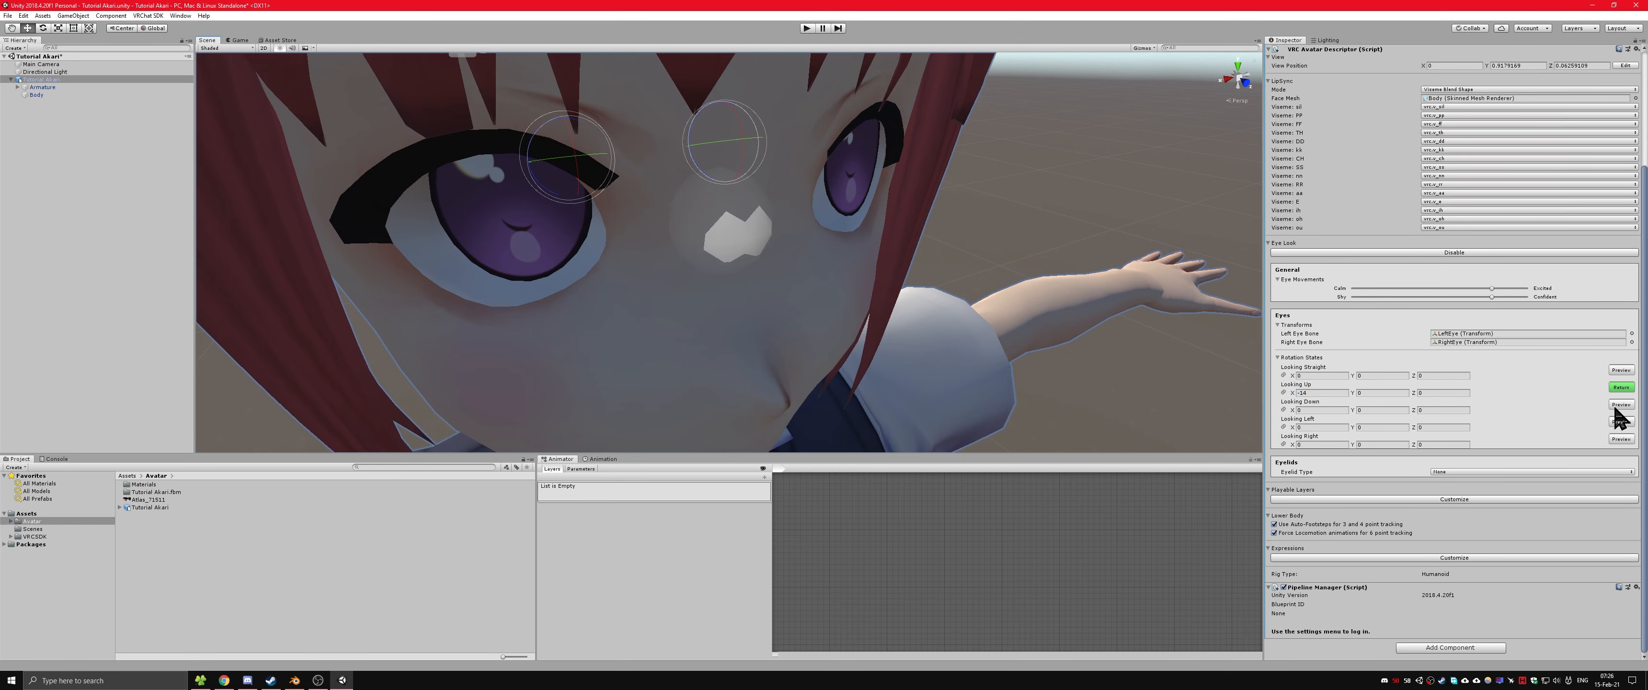
pyautogui.click(1621, 405)
pyautogui.click(1321, 410)
pyautogui.write('14')
# Step: Set the Y rotation of the eyes to -14 for Looking Left and 14 for Looking Right, previewing both states
pyautogui.click(1625, 422)
pyautogui.click(1388, 427)
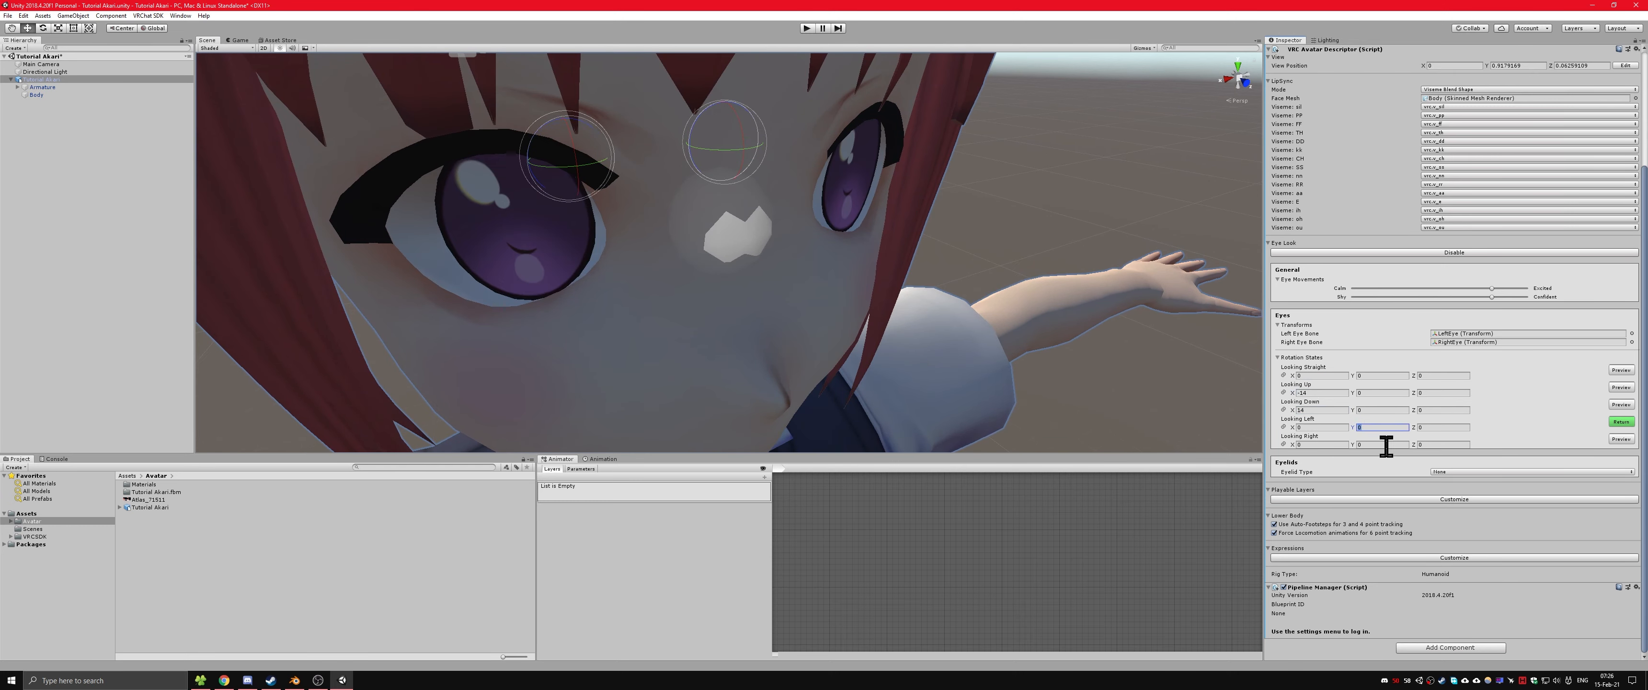
pyautogui.write('-14')
pyautogui.click(1614, 440)
pyautogui.click(1381, 444)
pyautogui.write('14')
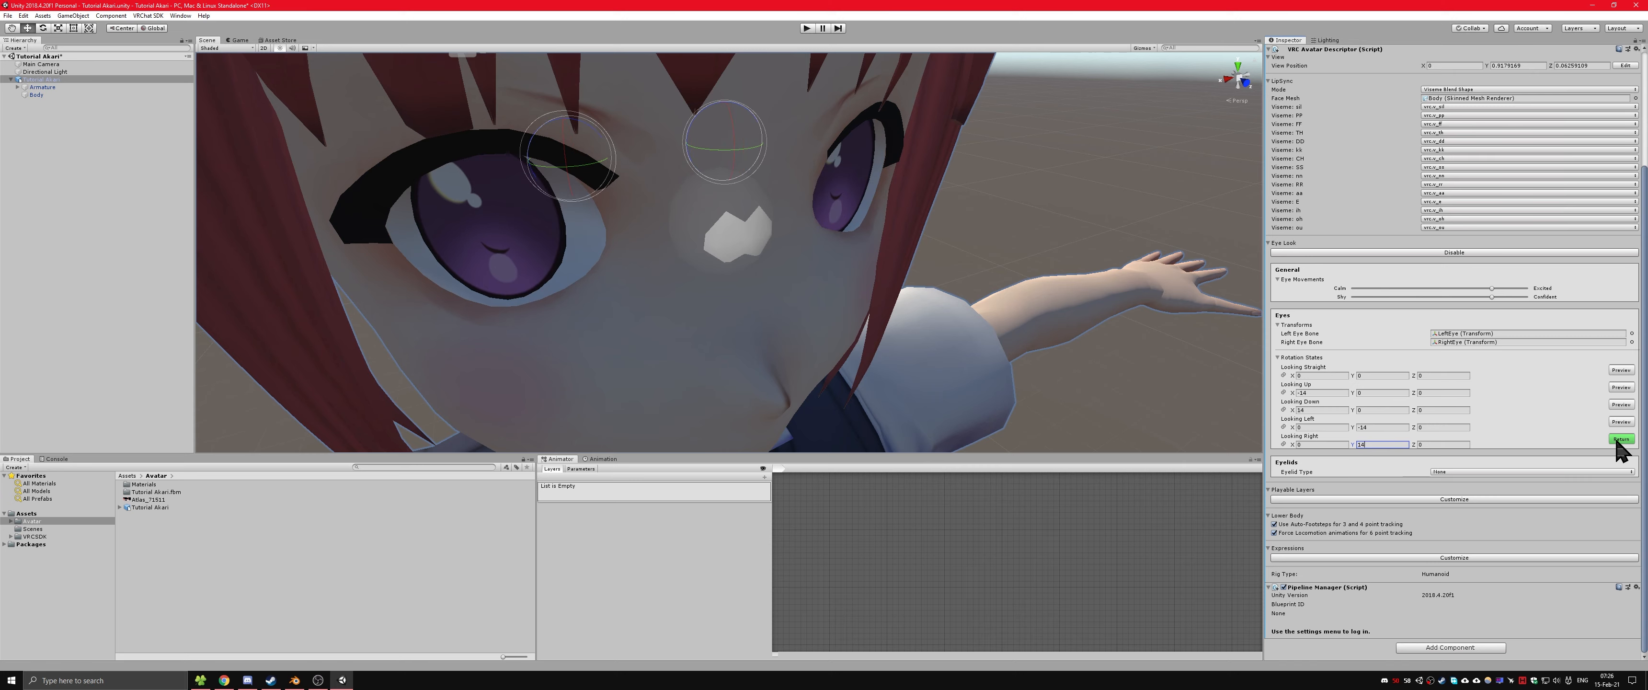
pyautogui.click(1621, 439)
# Step: Set the eyelid type to Blendshapes, preview the blink, and set the Looking Up and Looking Down blendshapes to none
pyautogui.click(1471, 472)
pyautogui.click(1463, 503)
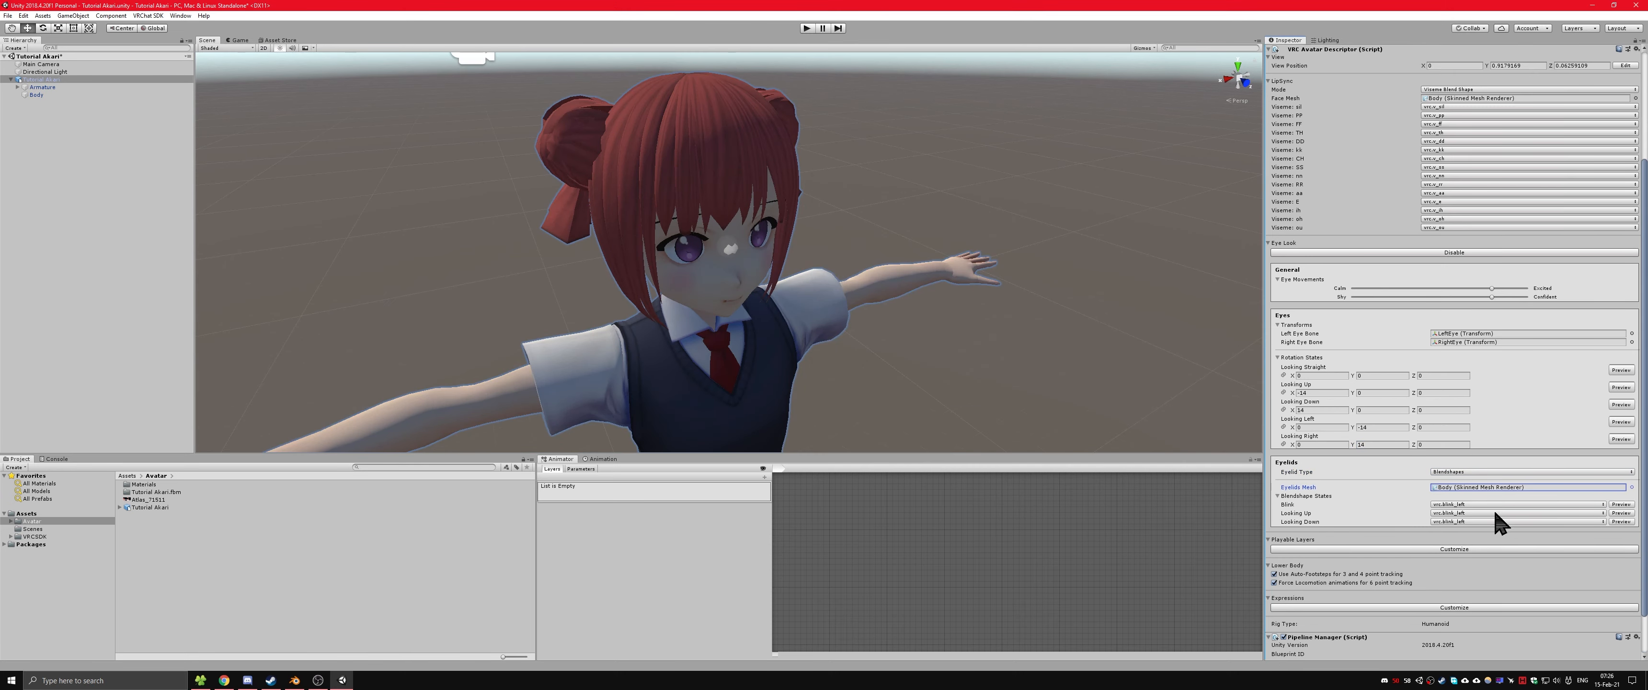
pyautogui.click(1621, 504)
pyautogui.click(1516, 513)
pyautogui.click(1471, 14)
pyautogui.click(1517, 522)
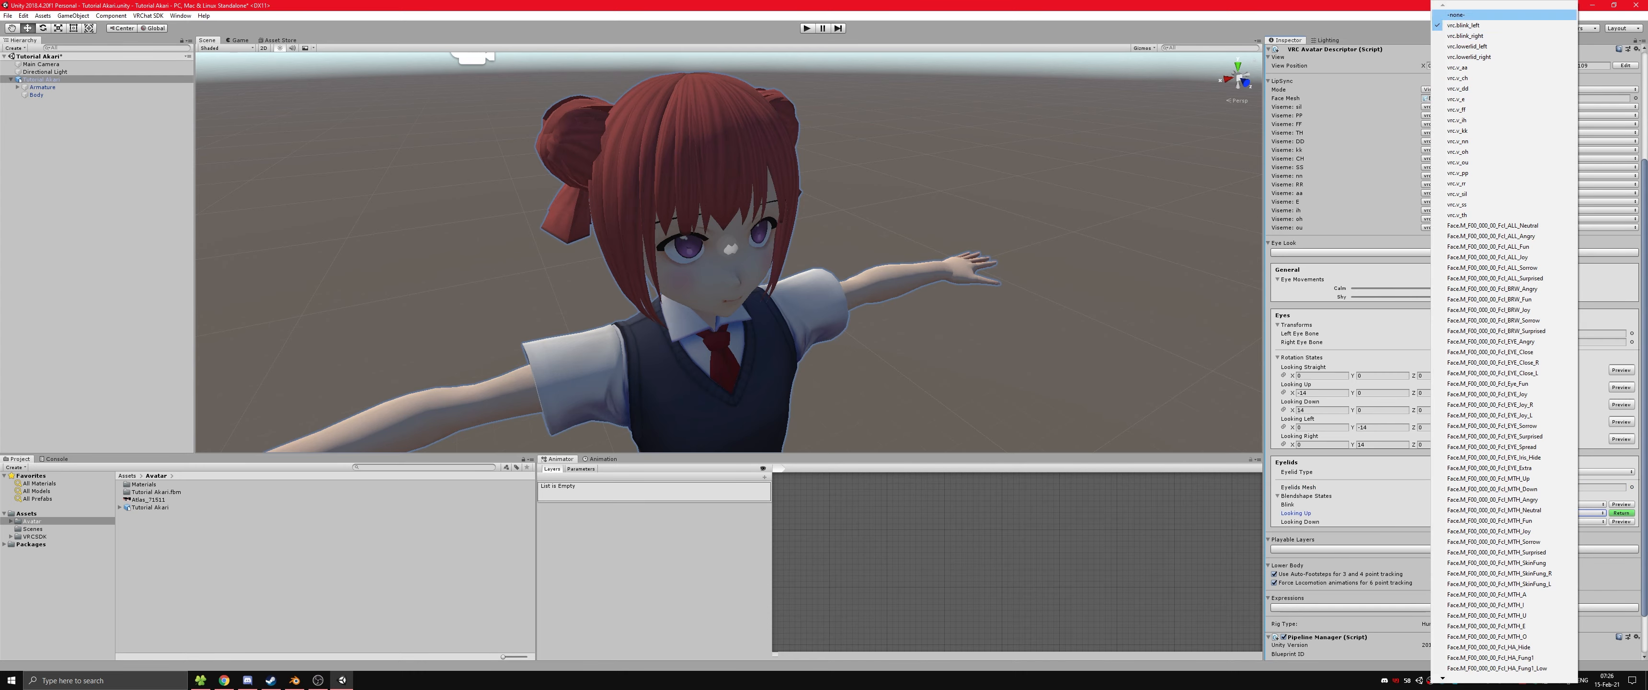
pyautogui.click(1471, 13)
# Step: Turn off Auto Generate in the scene's lighting settings and generate the lighting manually
pyautogui.click(181, 15)
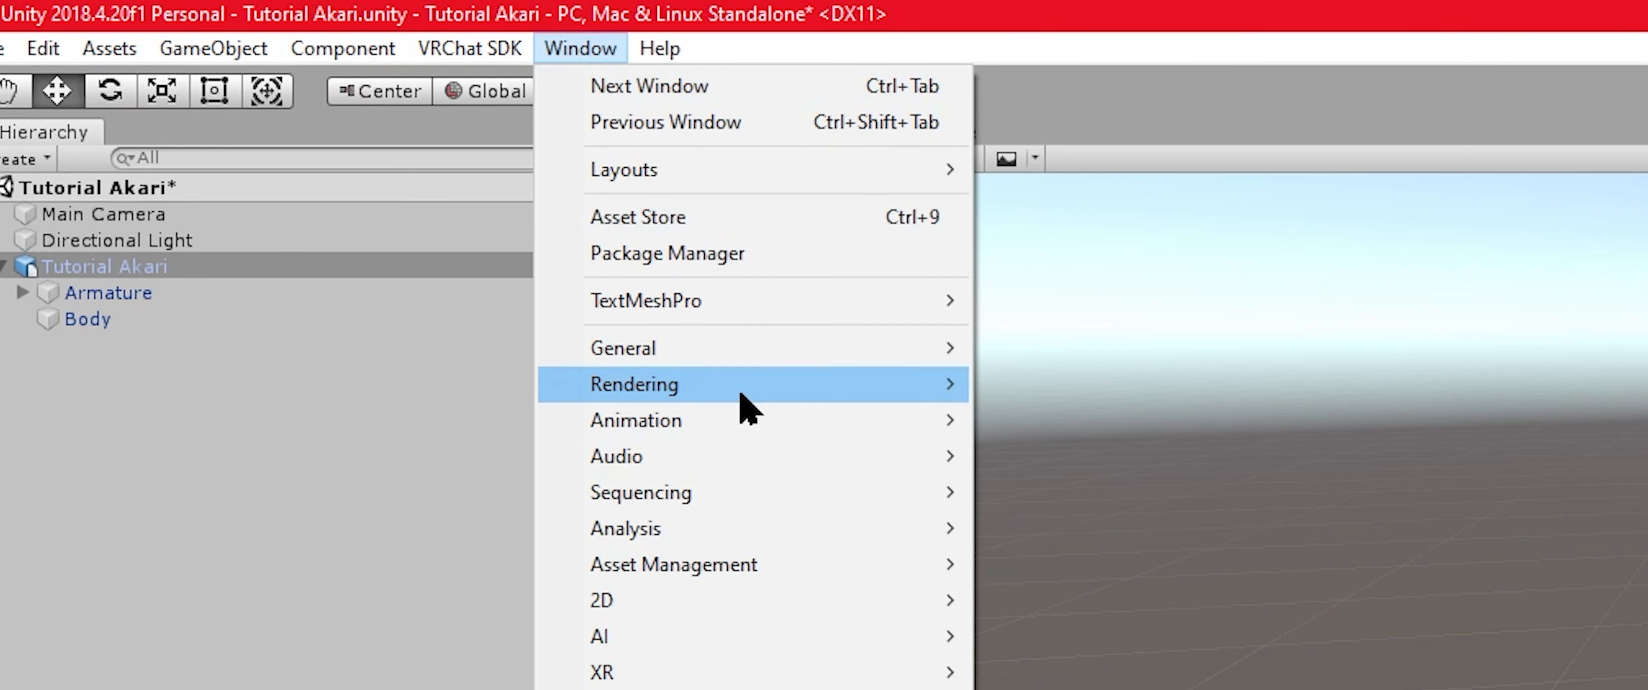
pyautogui.moveTo(240, 120)
pyautogui.click(1248, 384)
pyautogui.click(1223, 484)
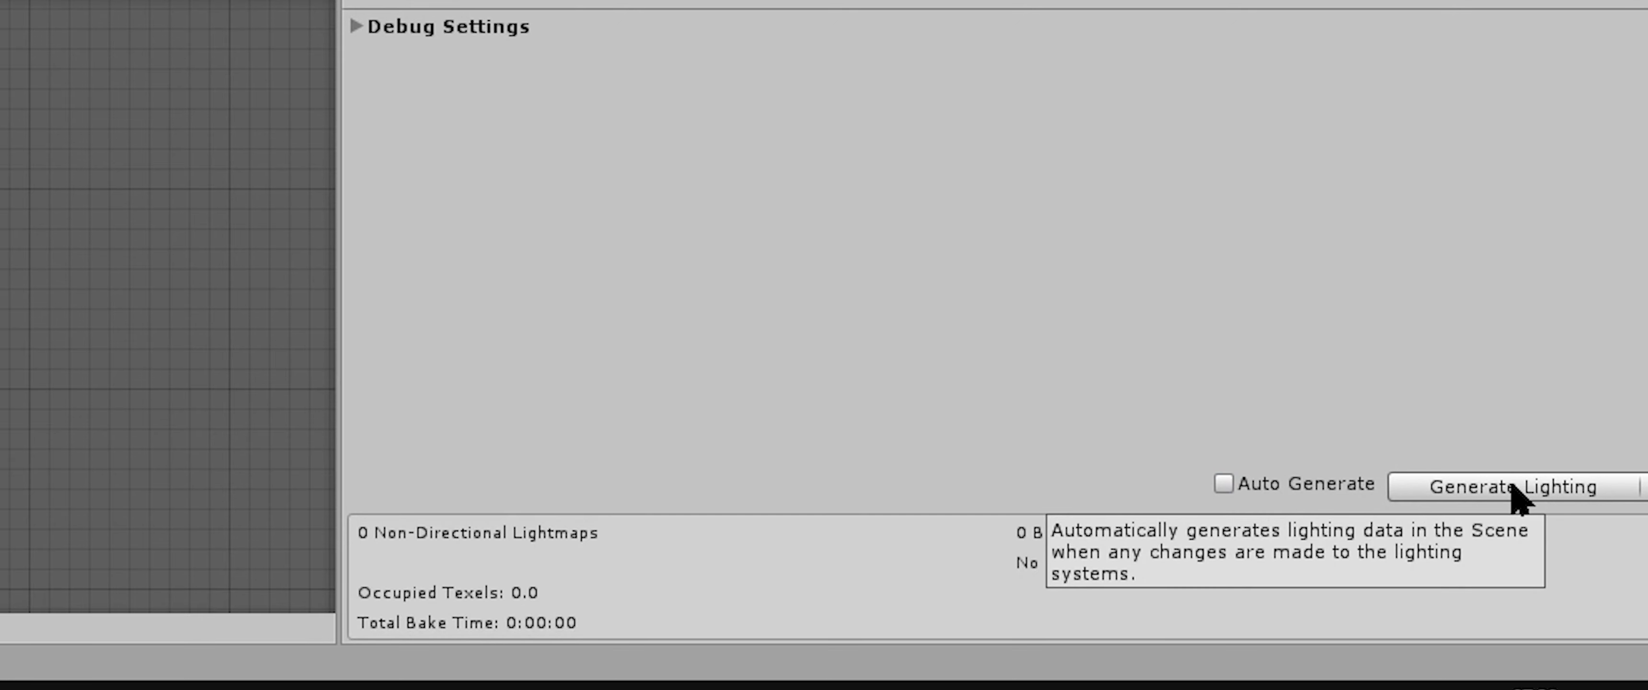
pyautogui.click(1448, 493)
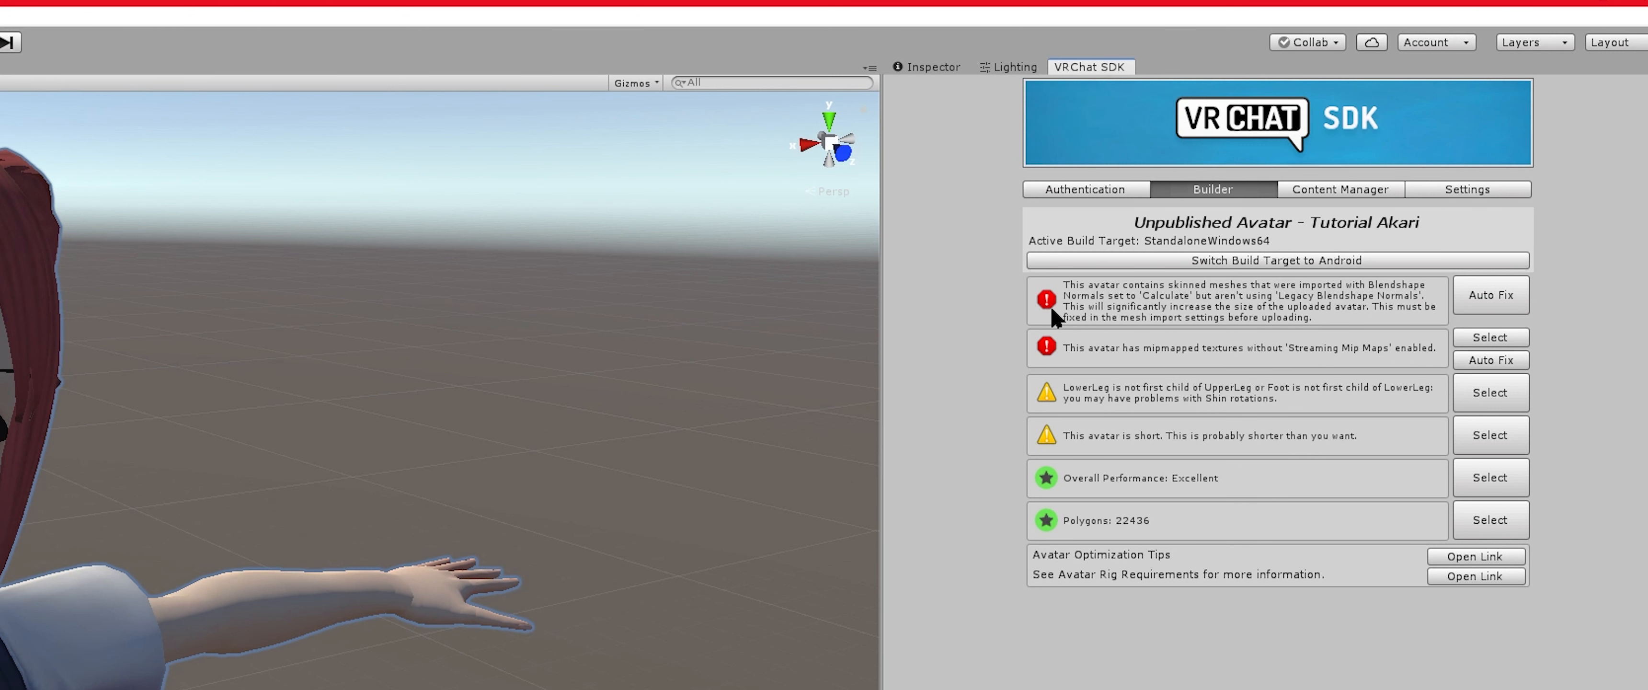
# Step: Auto-fix the blendshape normals and streaming mip maps errors in the VRChat SDK builder
pyautogui.click(1490, 296)
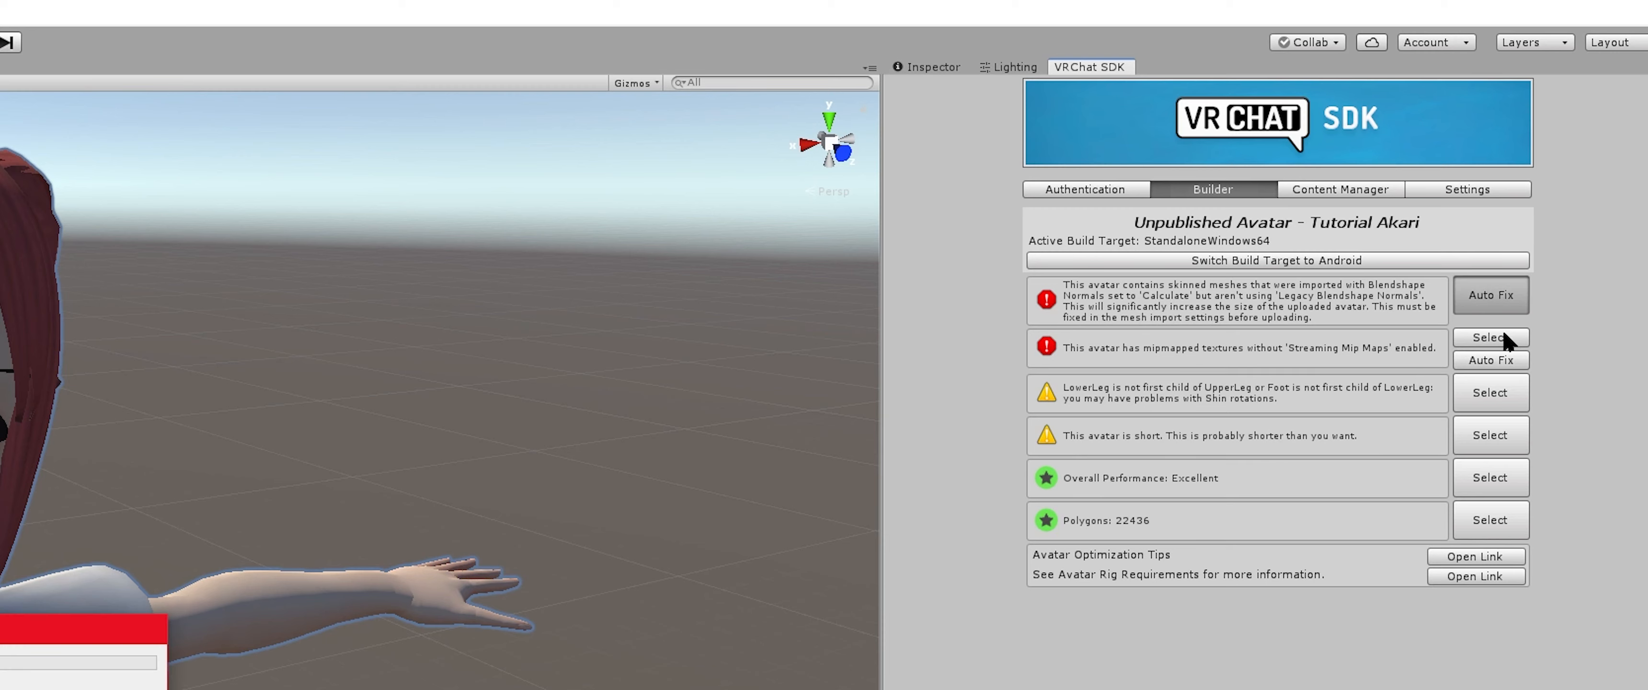
pyautogui.click(1502, 308)
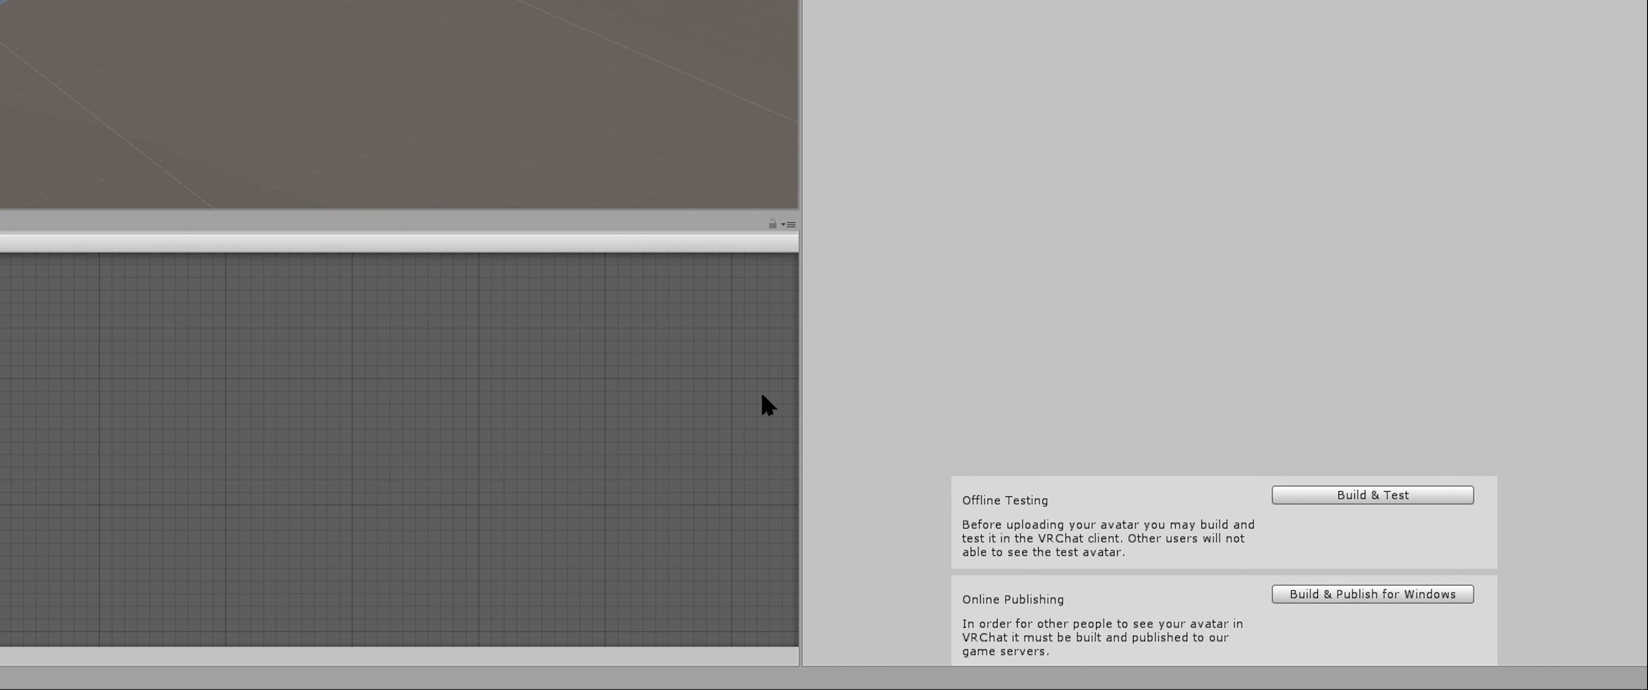
# Step: Switch the project's build platform to Android
pyautogui.click(13, 34)
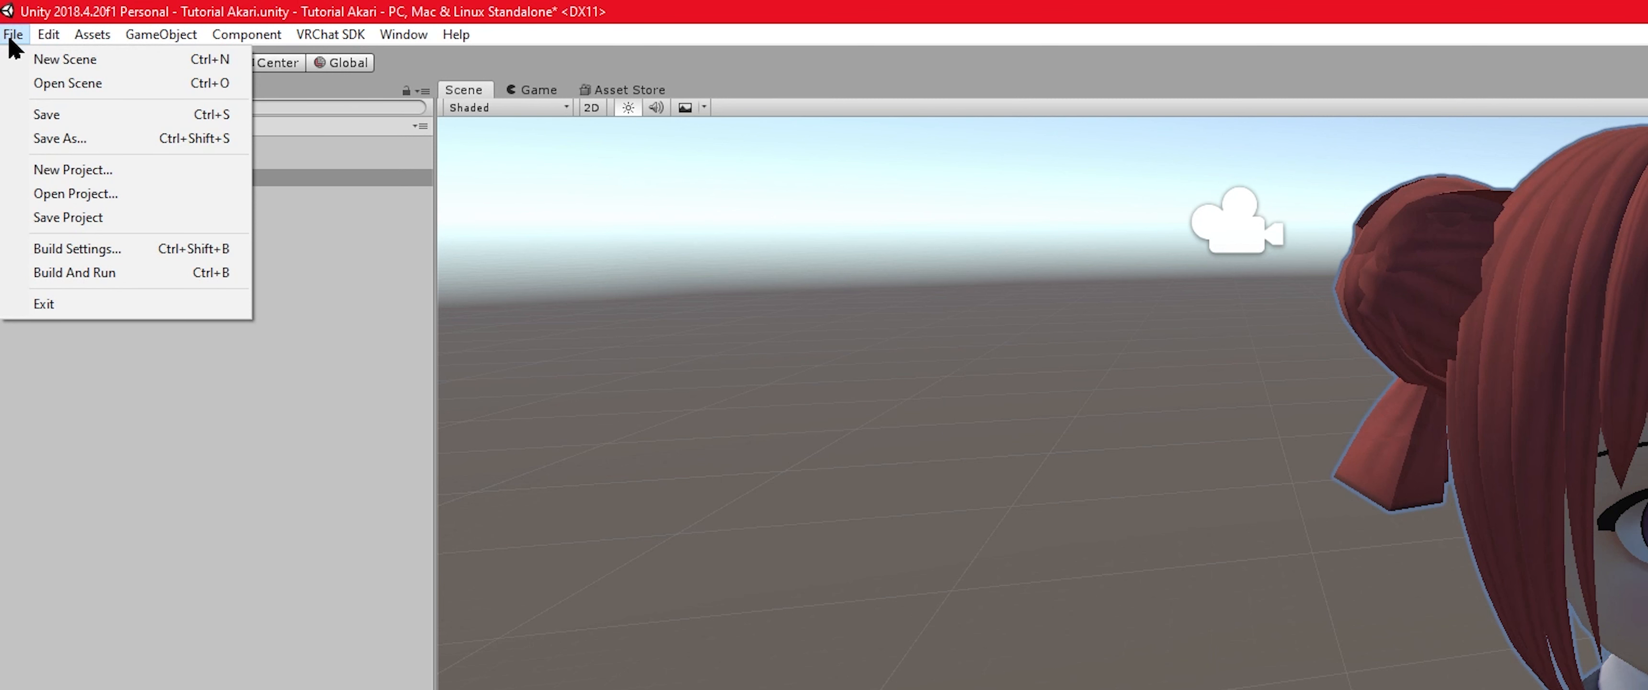
pyautogui.click(62, 255)
pyautogui.click(621, 232)
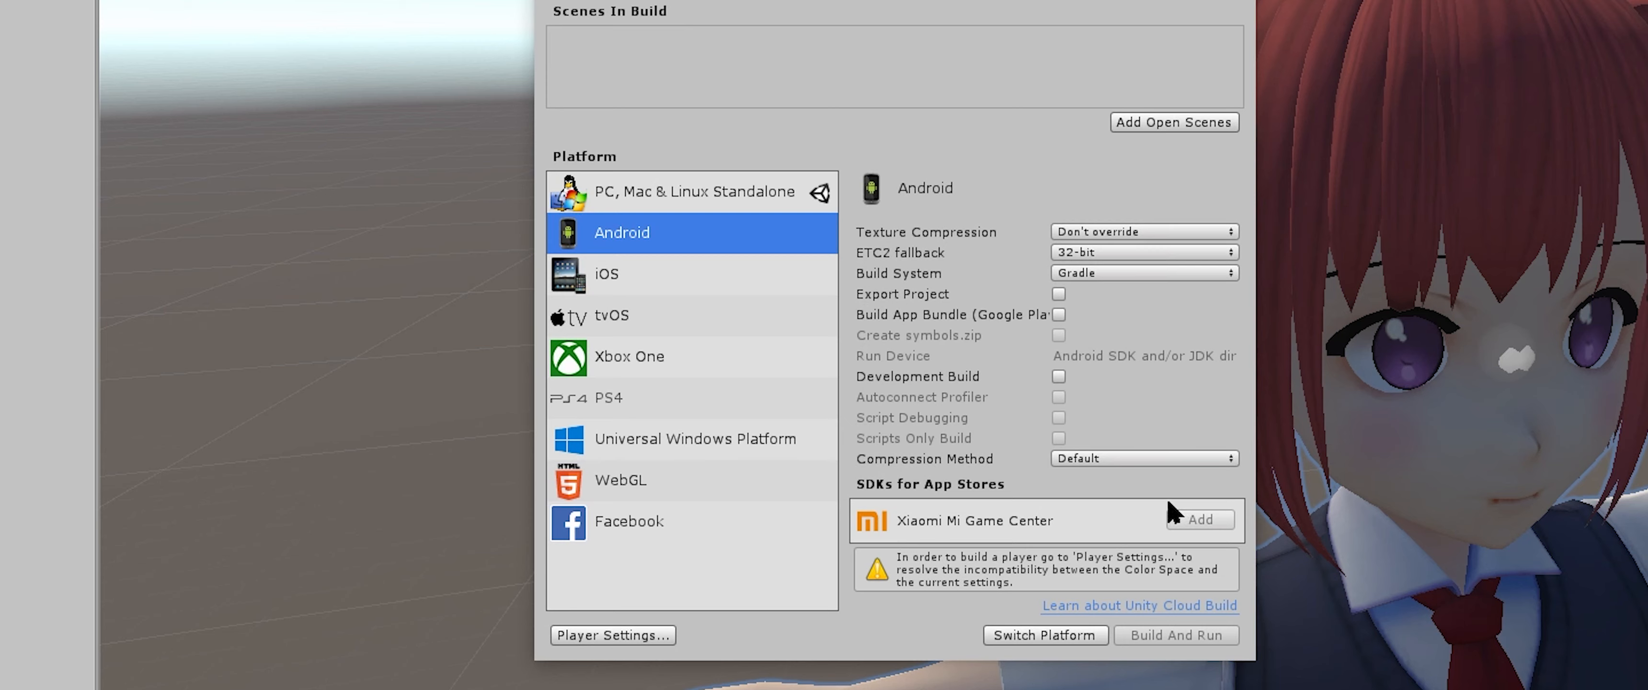
pyautogui.click(1007, 636)
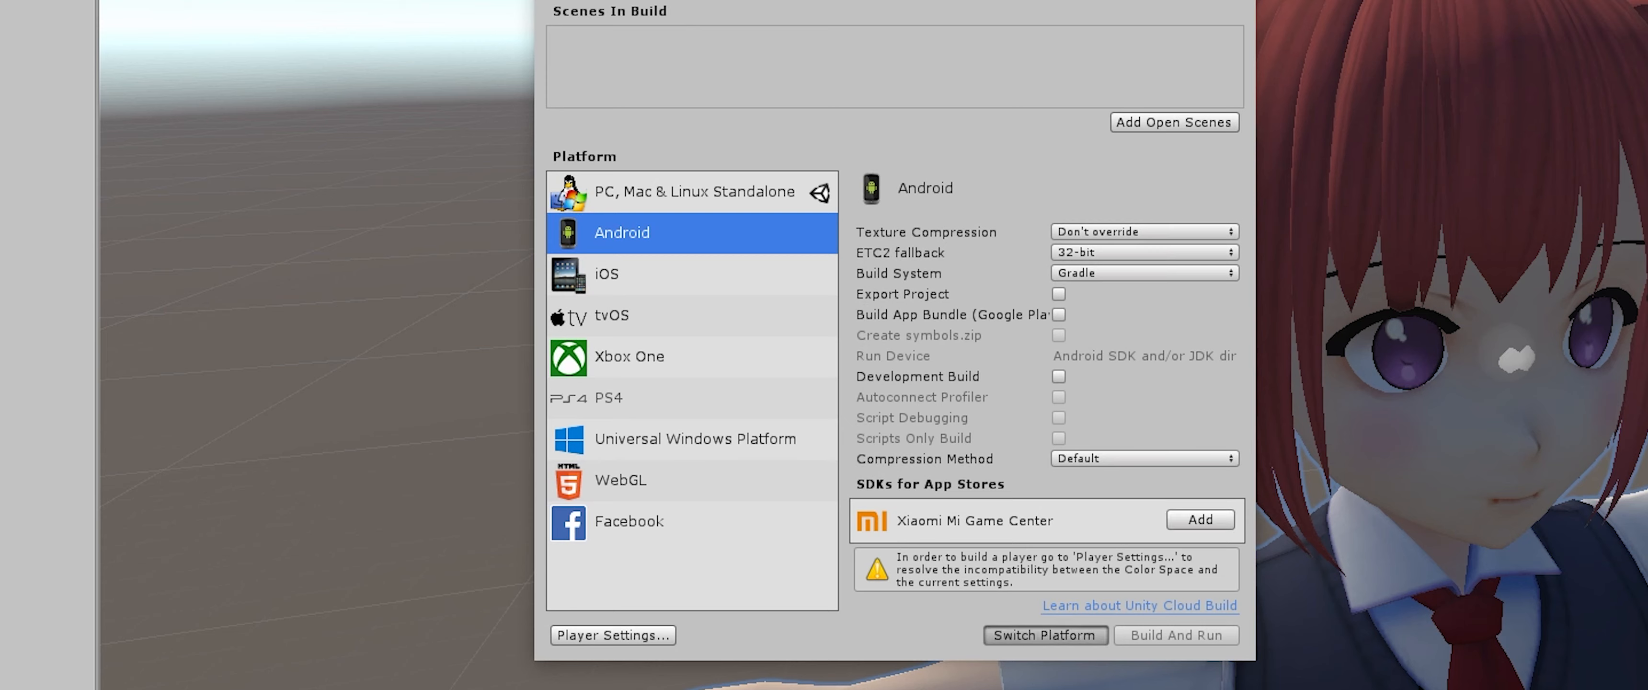